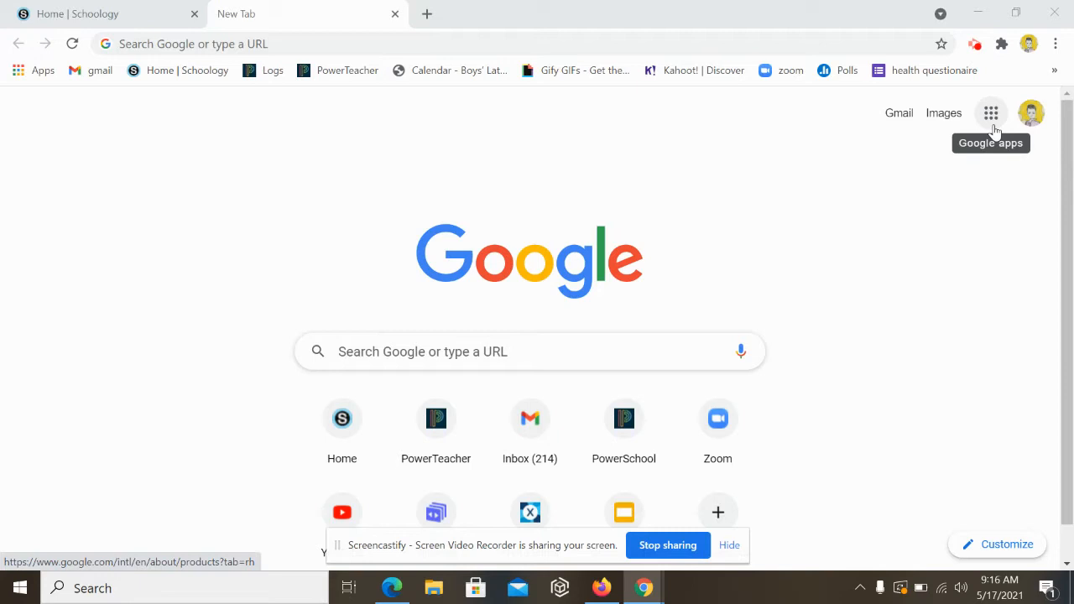
# Step: Open Google Docs from the Google apps and create a new blank document
pyautogui.click(993, 126)
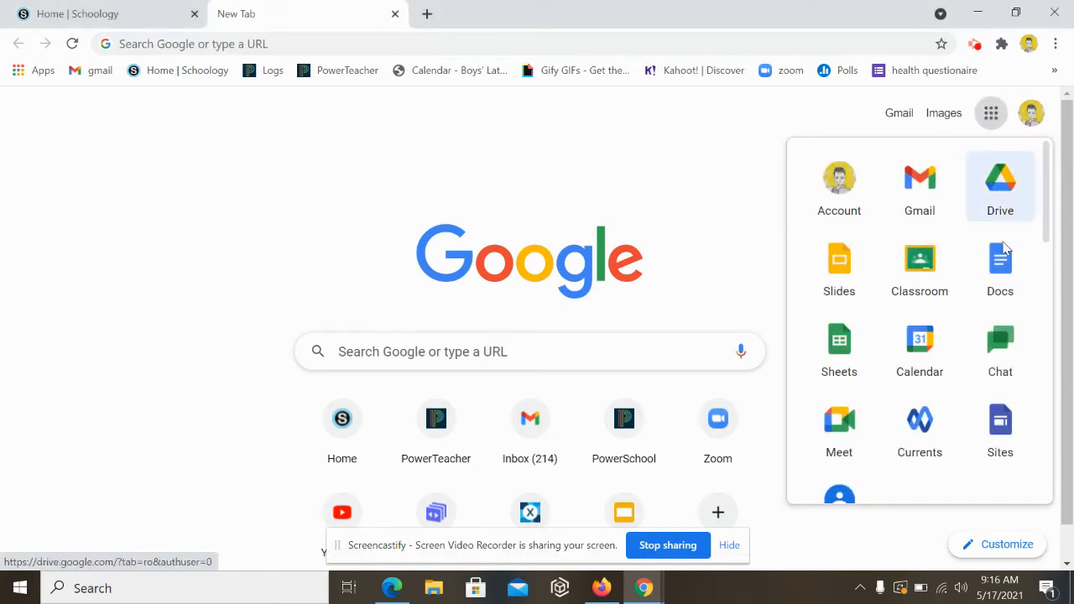
pyautogui.click(987, 277)
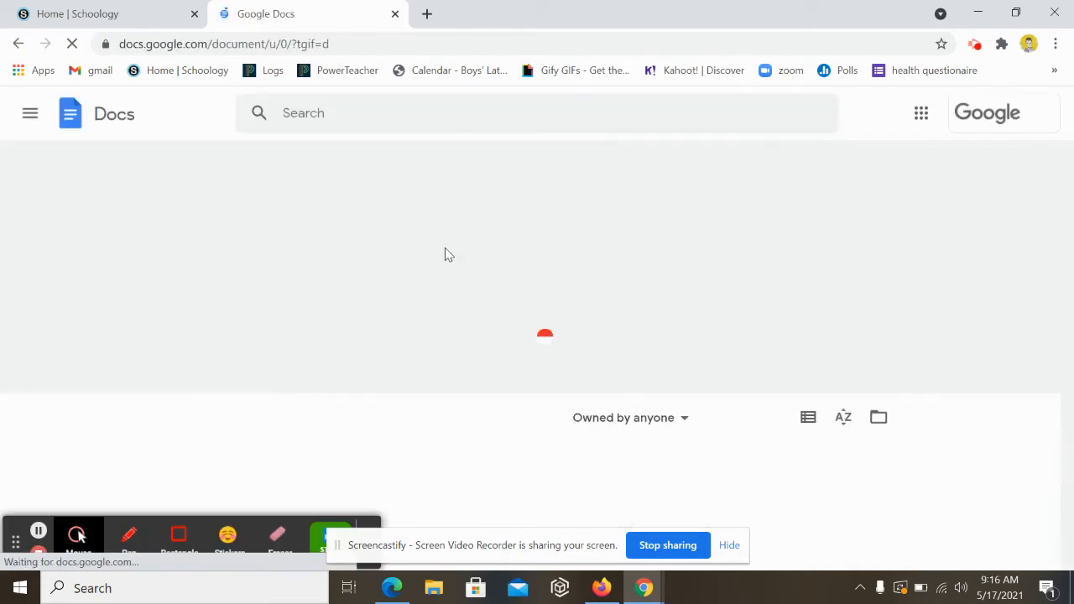
pyautogui.click(206, 274)
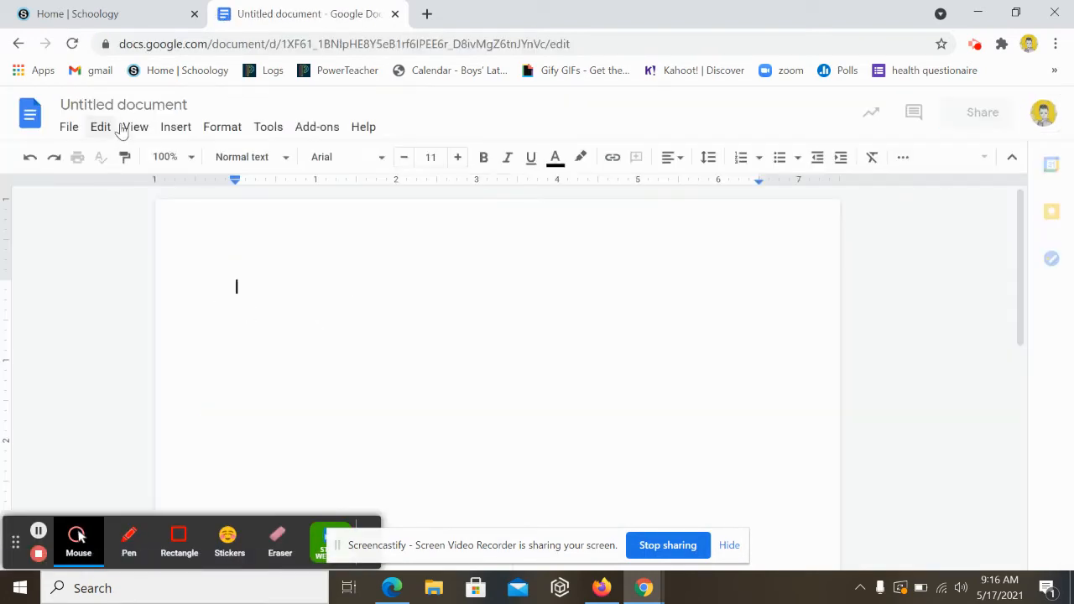
# Step: Clear the default title of the new document
pyautogui.click(126, 103)
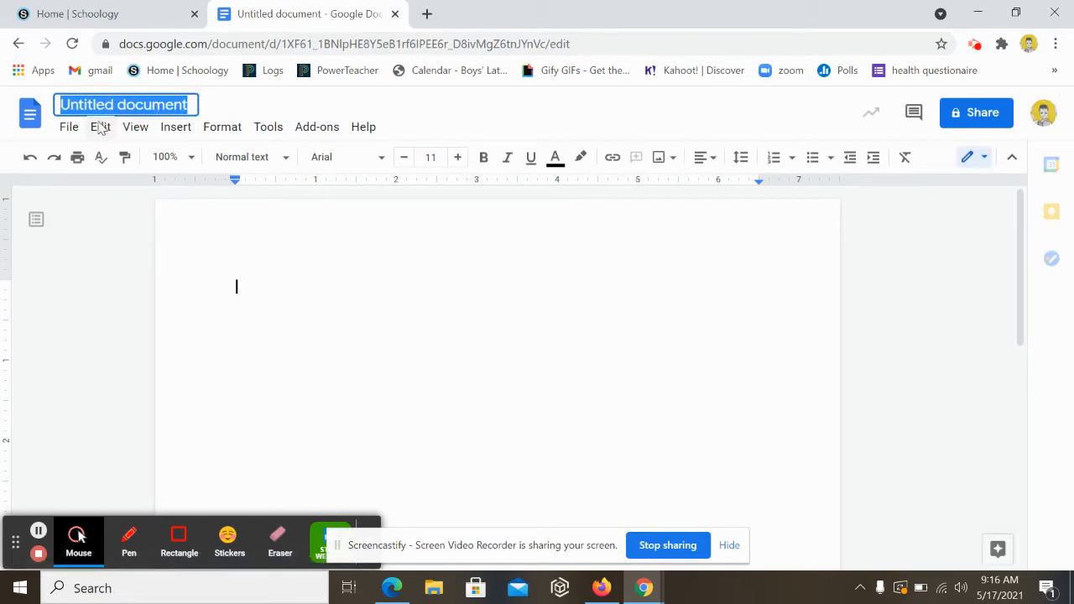
pyautogui.write('Yu')
pyautogui.press('BackSpace')
pyautogui.press('BackSpace')
pyautogui.press('BackSpace')
pyautogui.press('BackSpace')
pyautogui.press('BackSpace')
pyautogui.press('BackSpace')
pyautogui.press('BackSpace')
pyautogui.press('BackSpace')
pyautogui.press('BackSpace')
pyautogui.press('BackSpace')
pyautogui.press('BackSpace')
pyautogui.press('BackSpace')
pyautogui.press('BackSpace')
pyautogui.press('BackSpace')
pyautogui.press('BackSpace')
pyautogui.press('BackSpace')
pyautogui.press('BackSpace')
pyautogui.press('BackSpace')
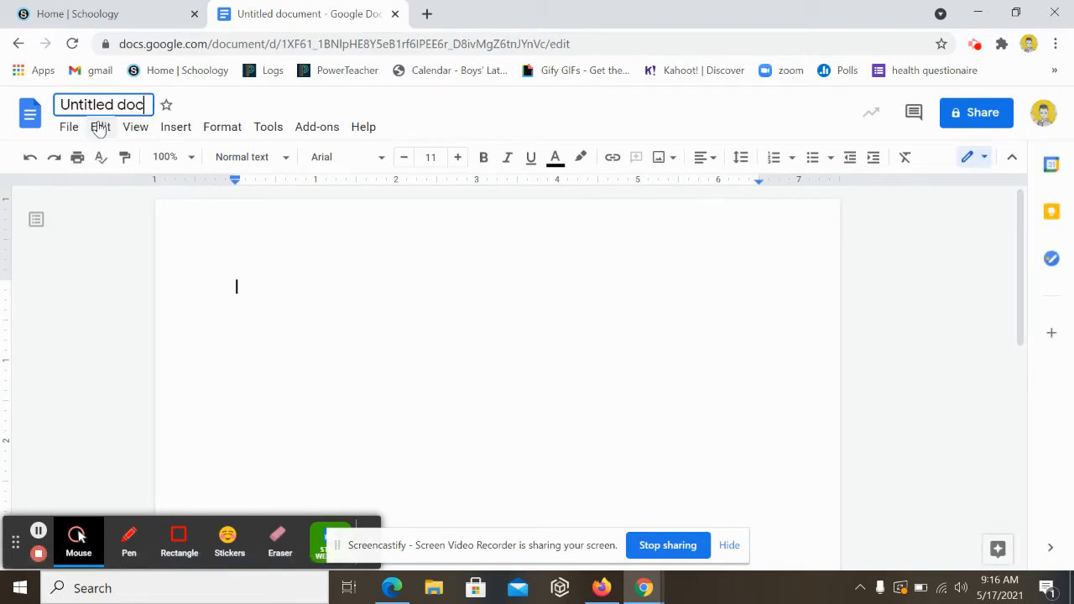
pyautogui.write('Your n')
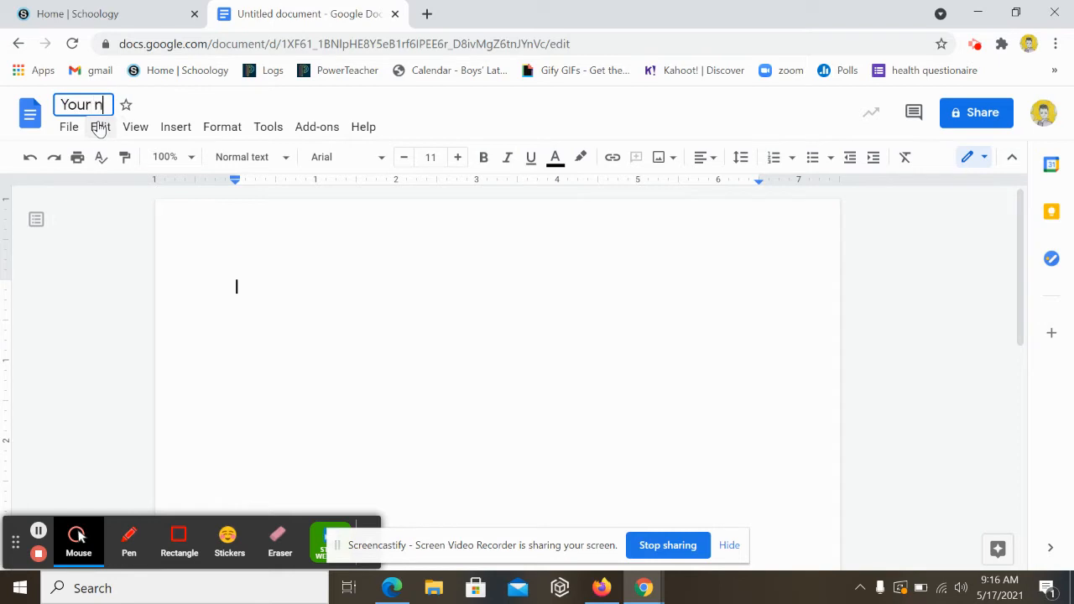
pyautogui.write("ame'")
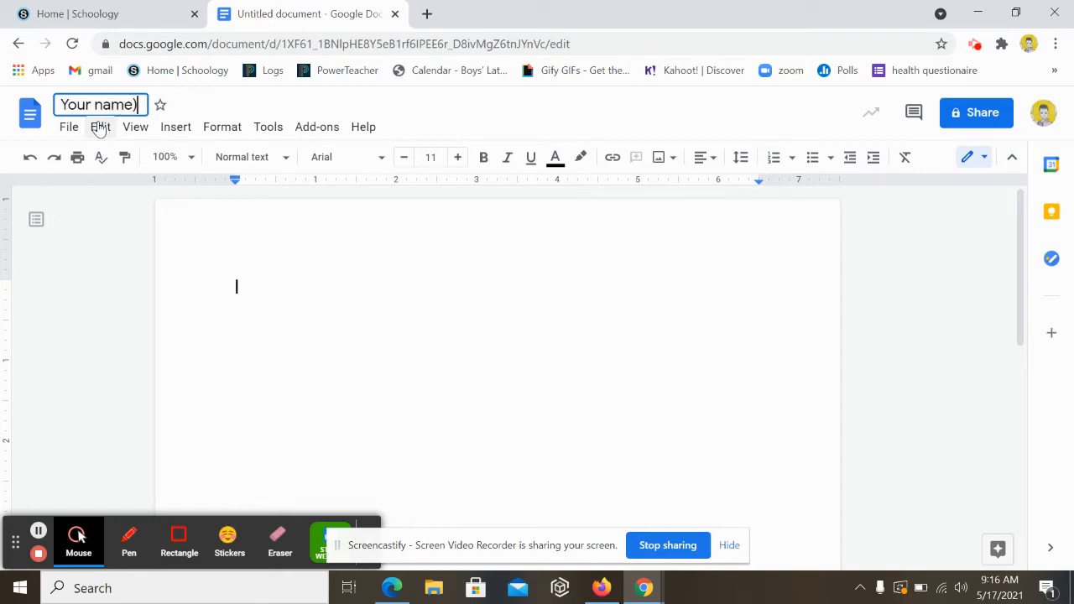
pyautogui.press('BackSpace')
pyautogui.press('BackSpace')
pyautogui.hotkey('ctrl', 'a')
pyautogui.press('BackSpace')
# Step: Name the document with the teacher's title and surname followed by "Menu"
pyautogui.write('M')
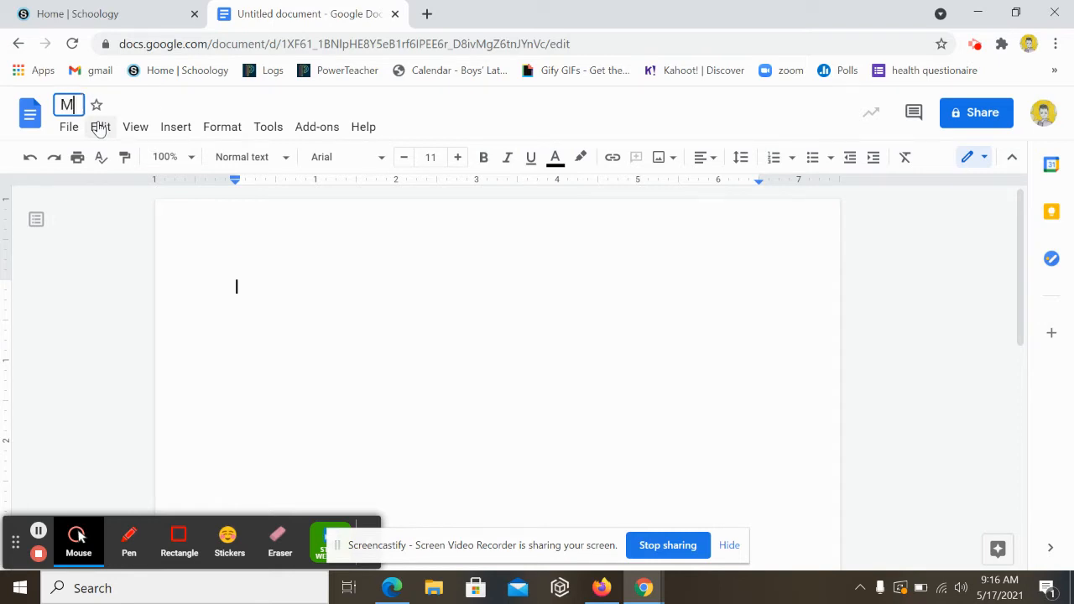
pyautogui.write('s Miller Menu')
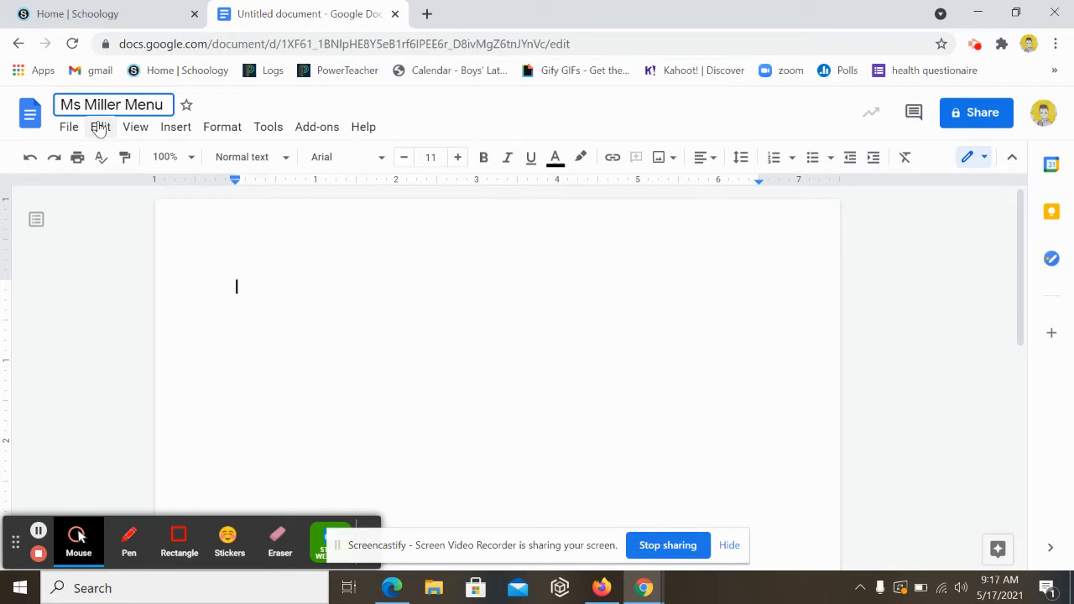
pyautogui.click(351, 339)
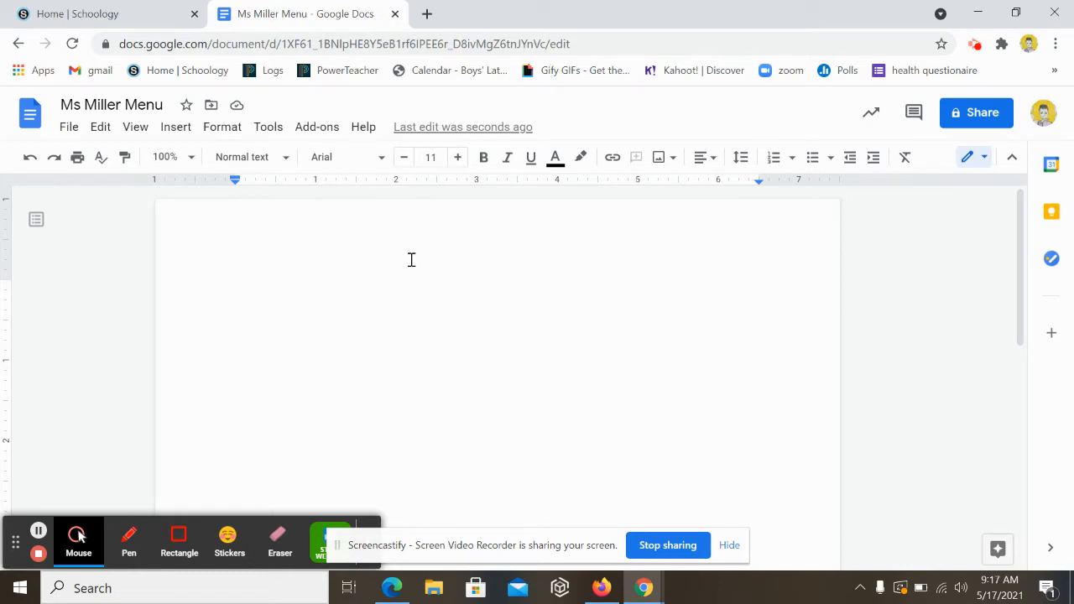
# Step: Find Page setup through the menu search and set all four page margins to .5 inches
pyautogui.click(363, 130)
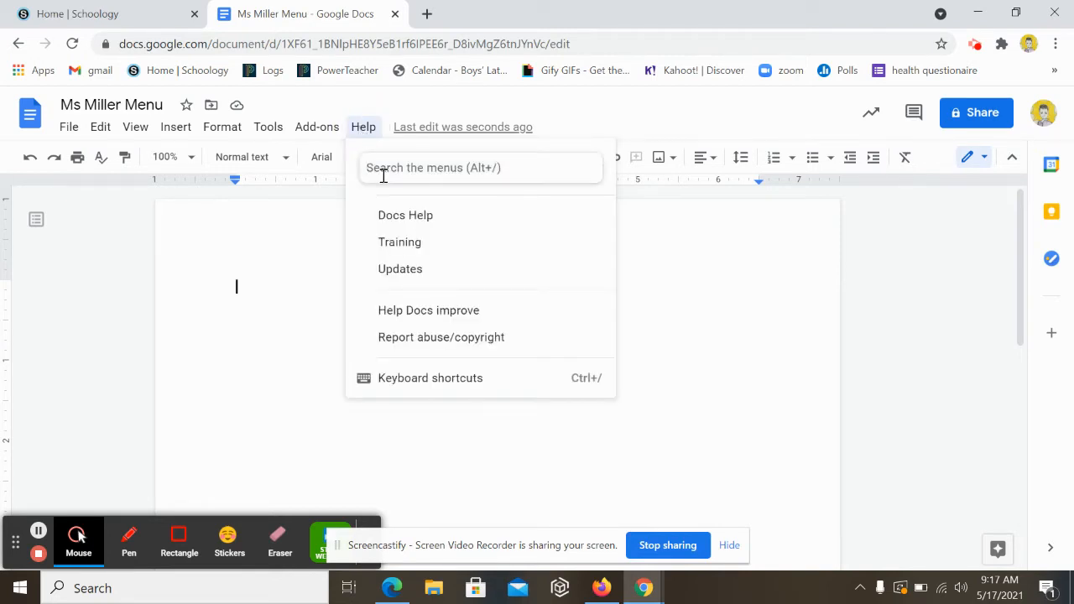
pyautogui.write('page set')
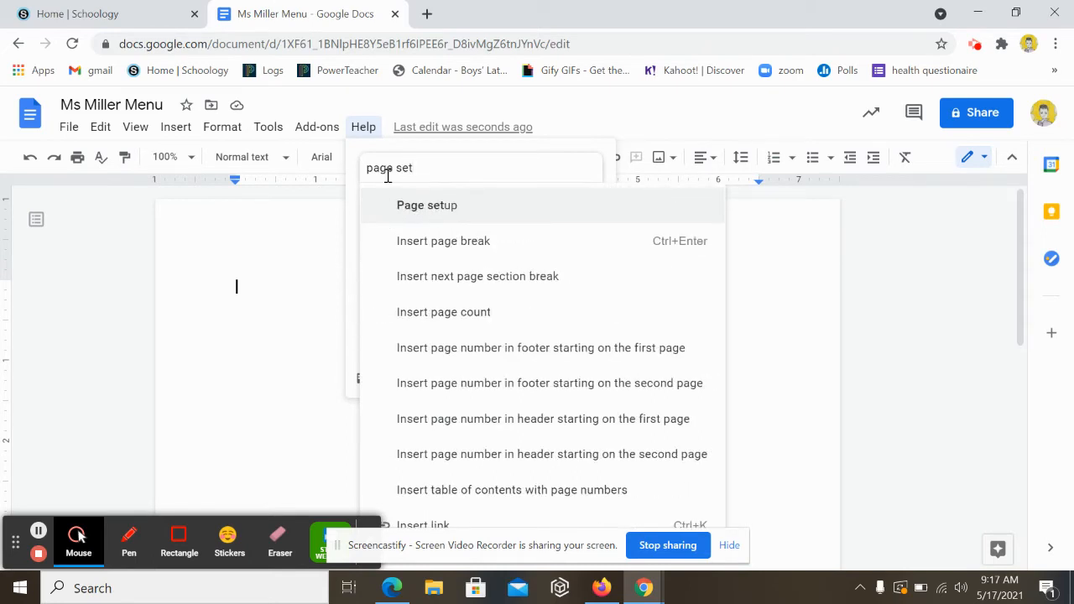
pyautogui.click(419, 208)
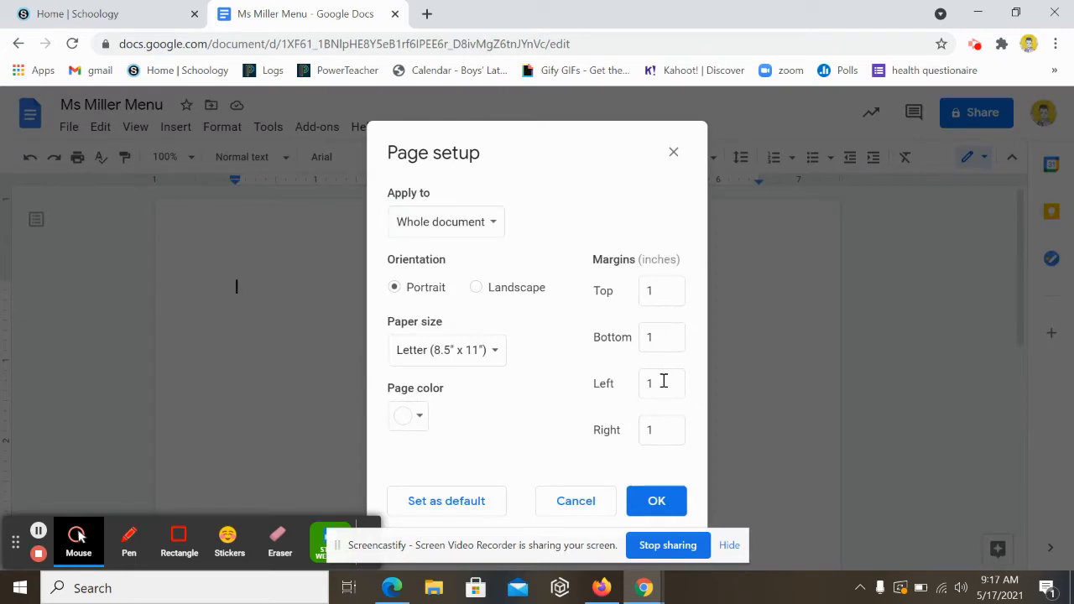
pyautogui.doubleClick(657, 291)
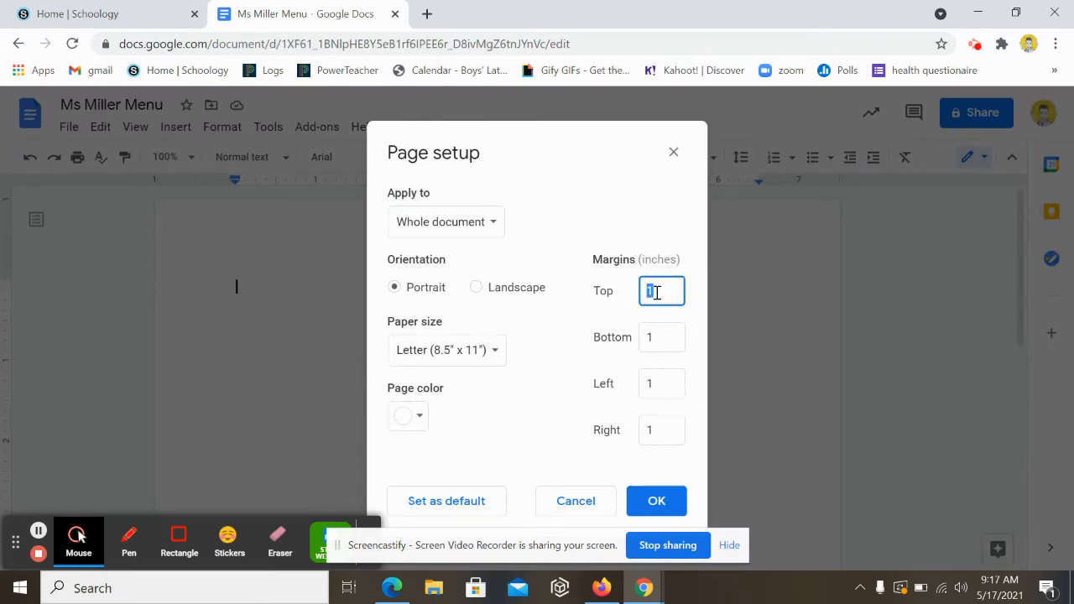
pyautogui.write('.2')
pyautogui.write('5')
pyautogui.doubleClick(663, 338)
pyautogui.write('.5')
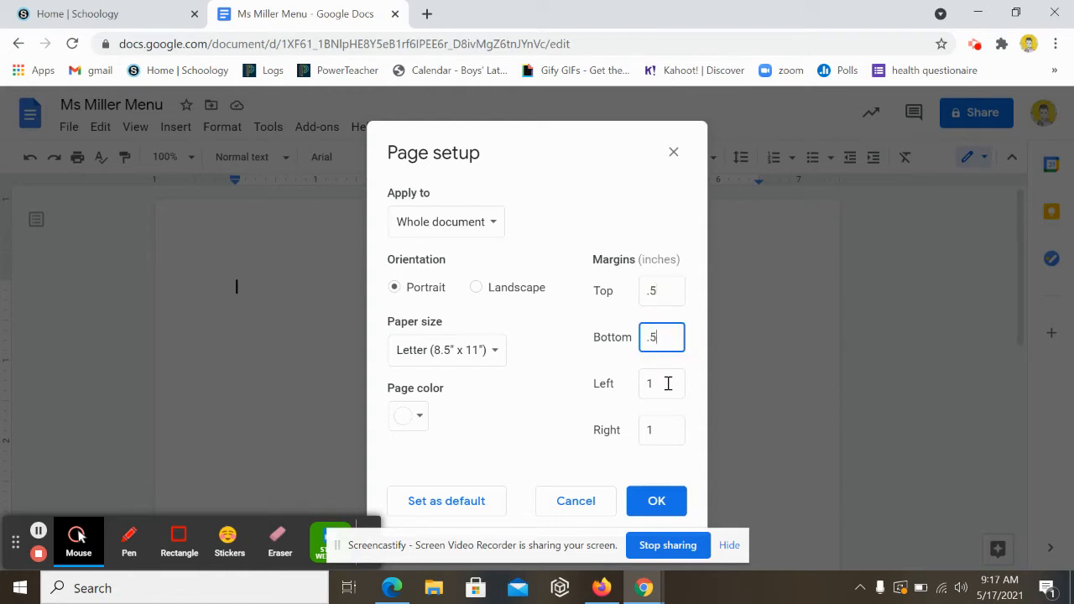
pyautogui.doubleClick(667, 383)
pyautogui.write('.5')
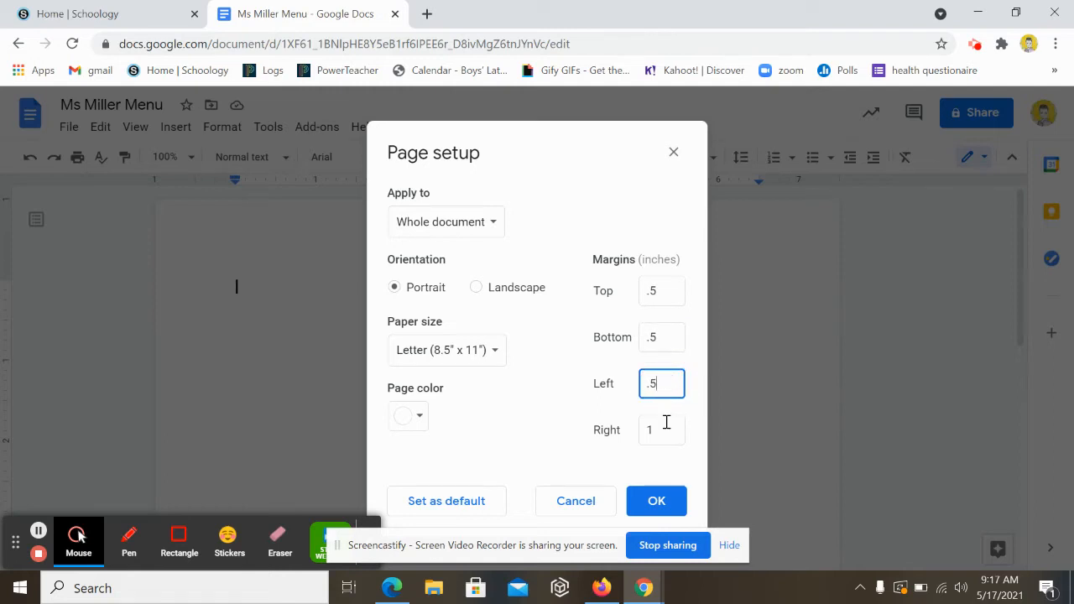
pyautogui.doubleClick(664, 424)
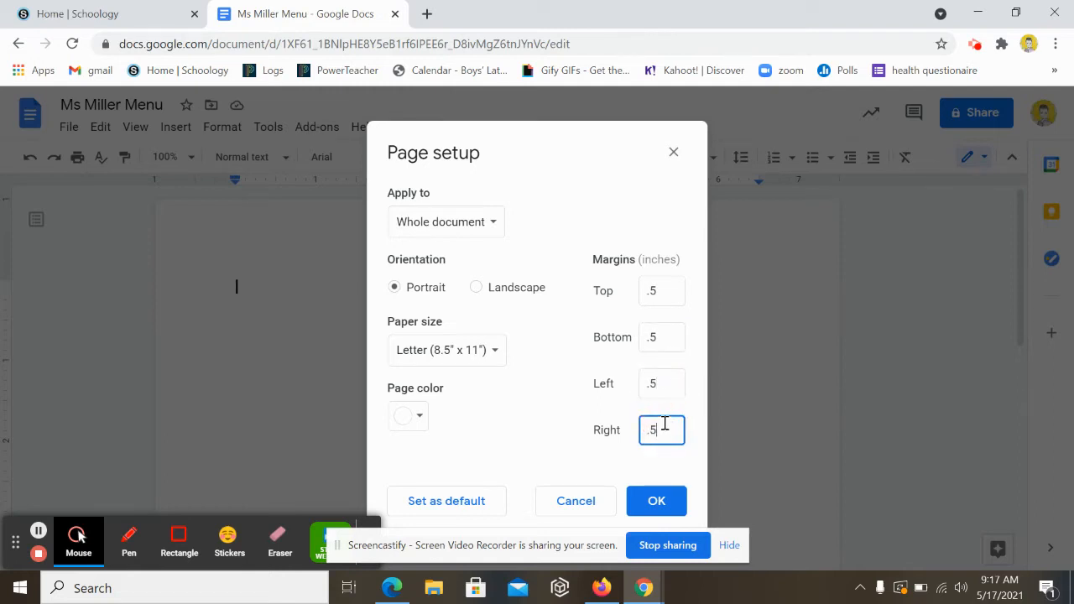
# Step: Choose a custom light purple as the page color and apply the page setup to the whole document
pyautogui.click(417, 420)
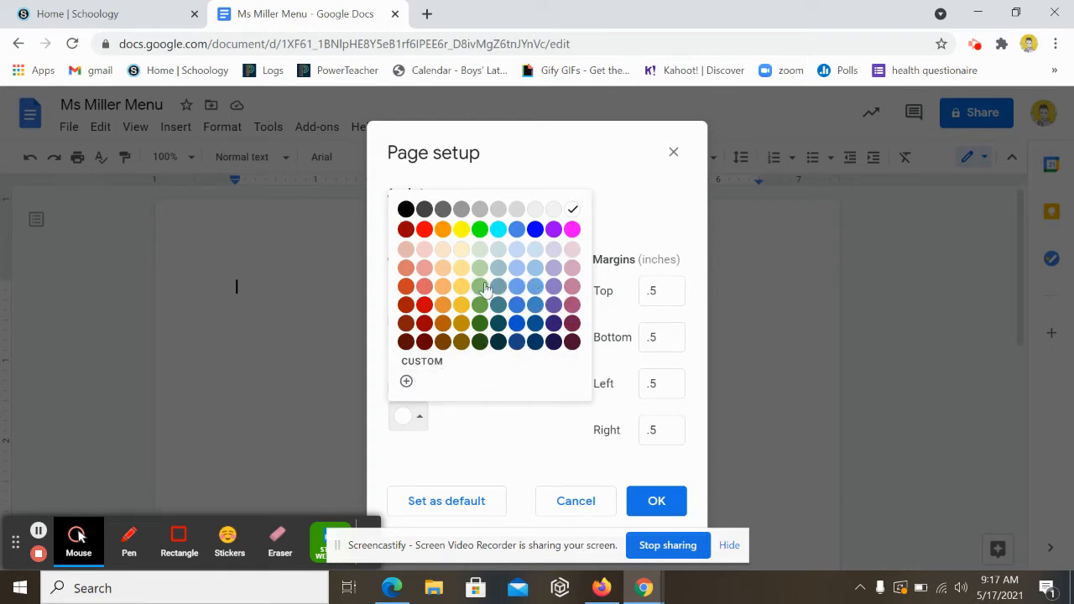
pyautogui.click(436, 370)
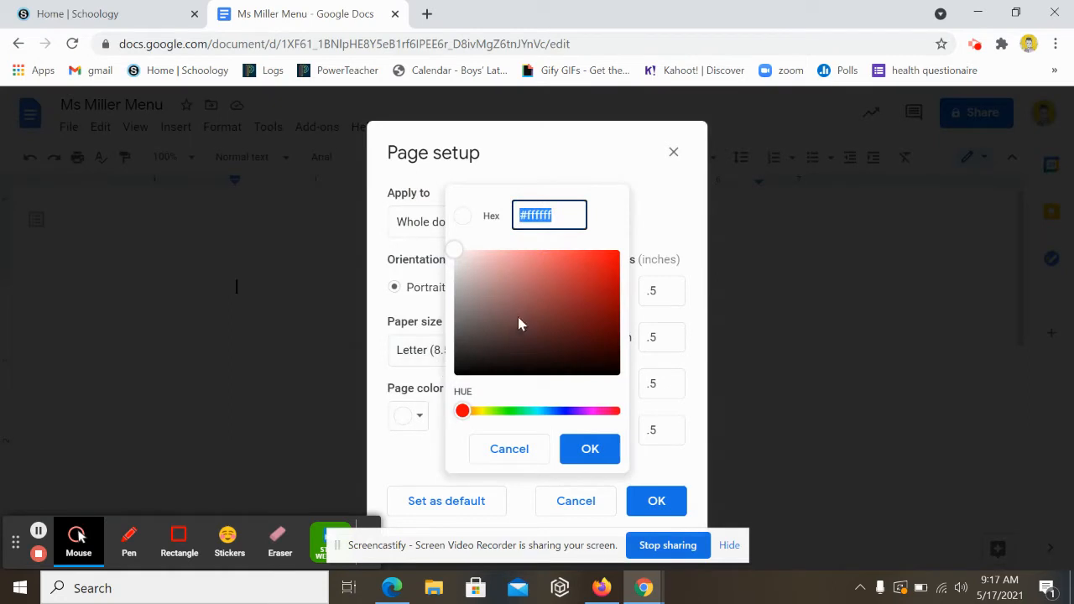
pyautogui.moveTo(467, 417); pyautogui.dragTo(581, 411)
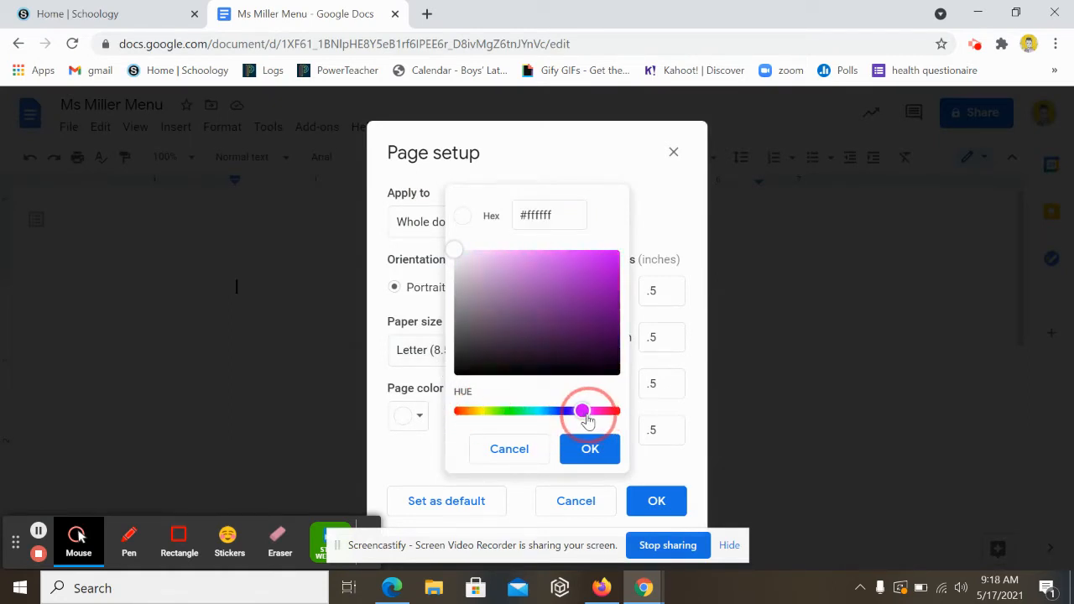
pyautogui.moveTo(460, 256); pyautogui.dragTo(525, 264)
pyautogui.click(600, 449)
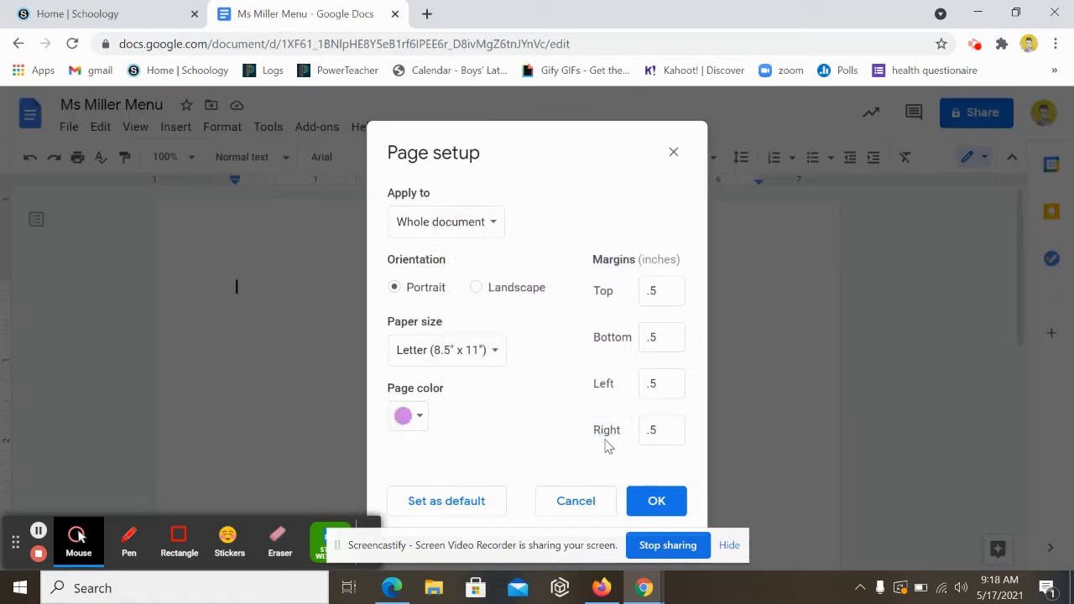
pyautogui.click(654, 501)
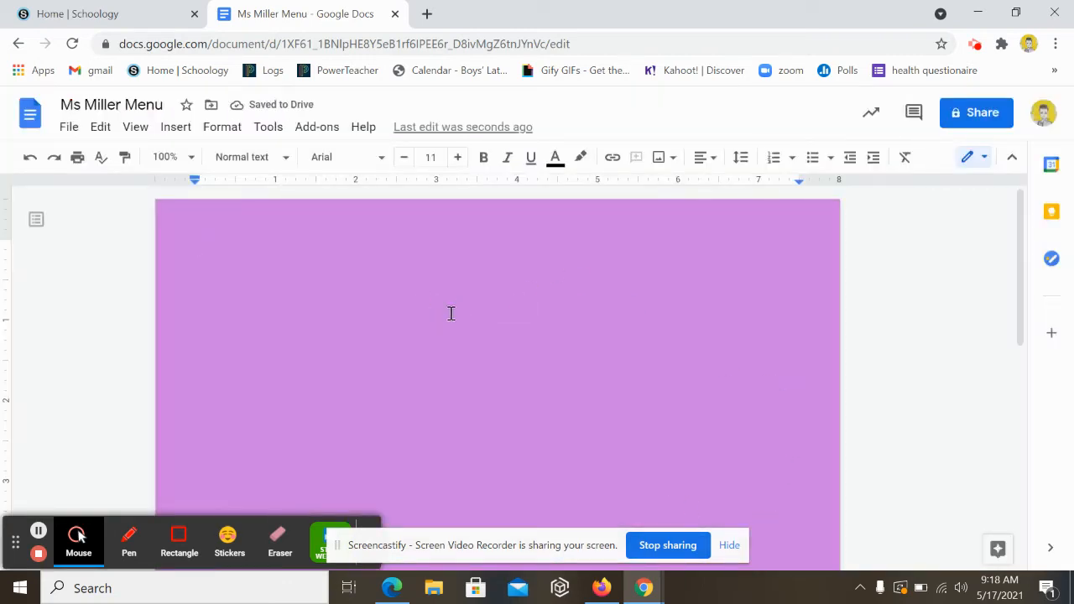
pyautogui.scroll(-4, 702, 341)
pyautogui.scroll(5, 702, 342)
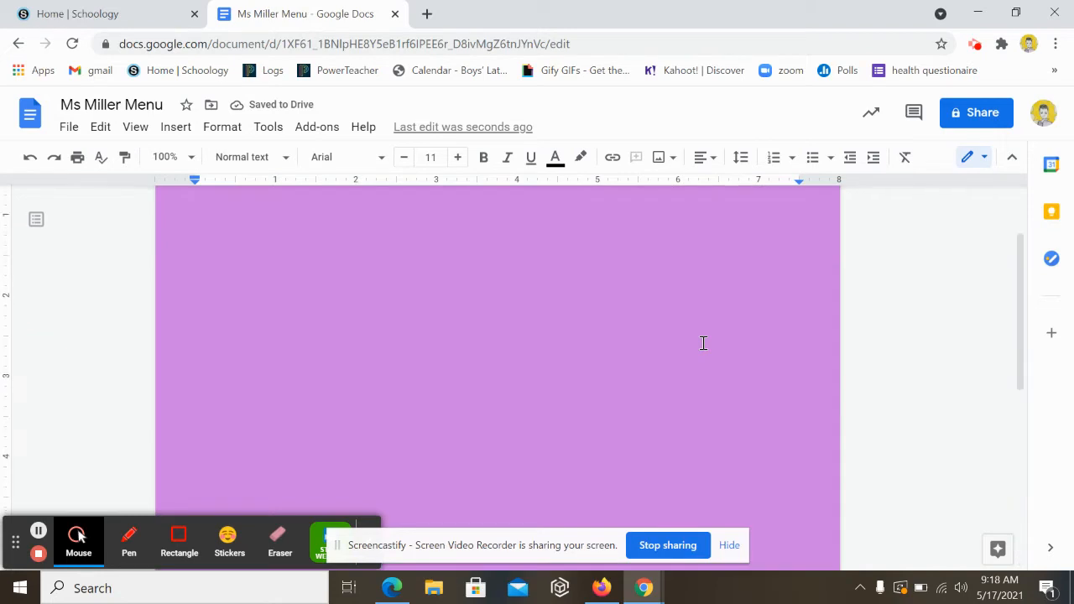
# Step: Start a new drawing in the document and add a text box about 5.3 inches wide reading "Boys' Latin Food Truck"
pyautogui.click(175, 130)
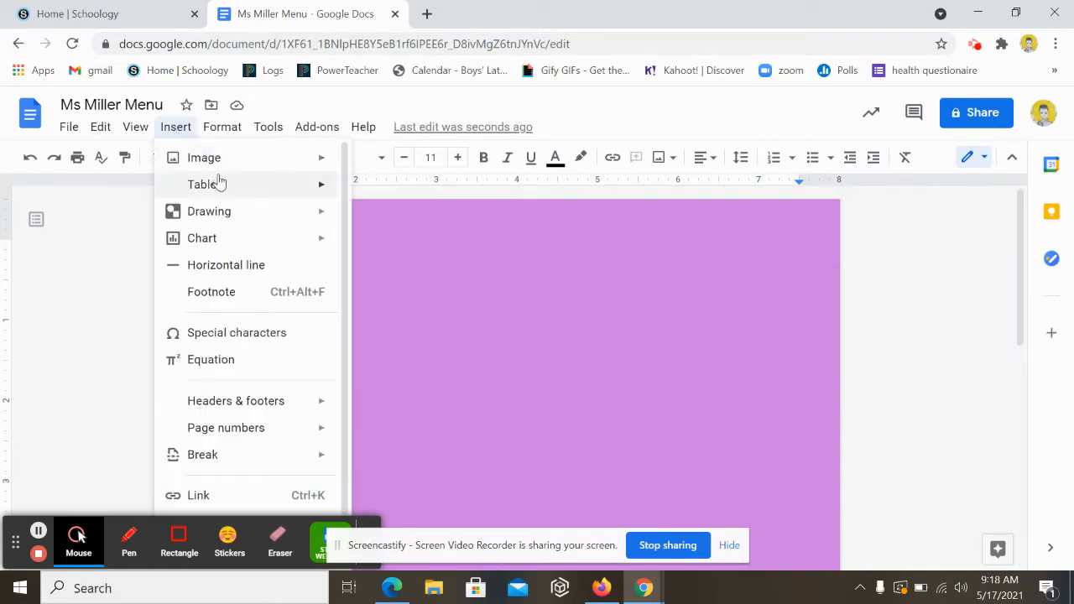
pyautogui.moveTo(263, 201)
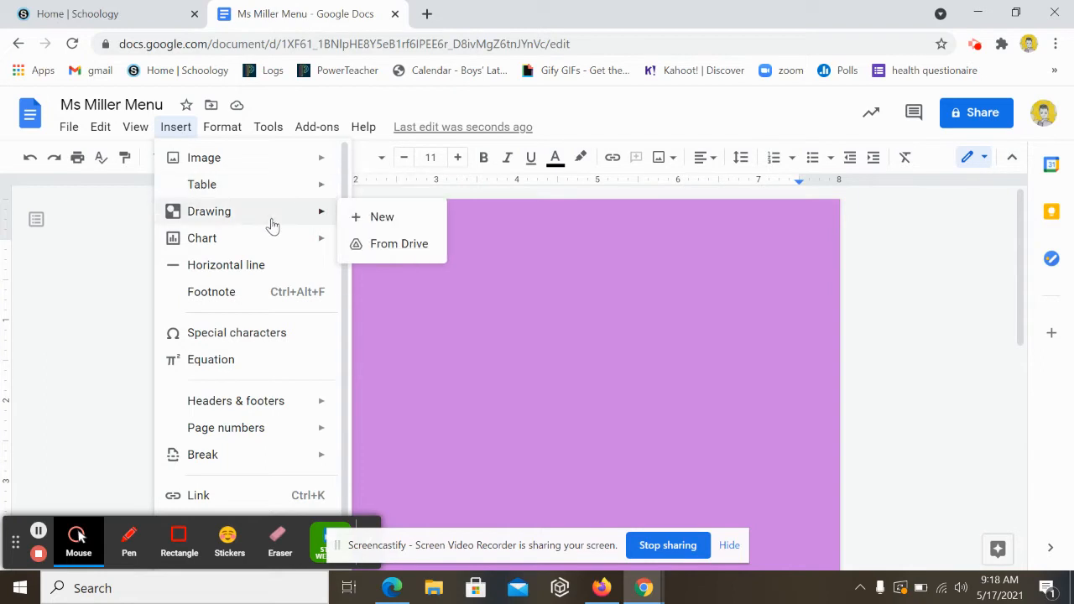
pyautogui.click(399, 227)
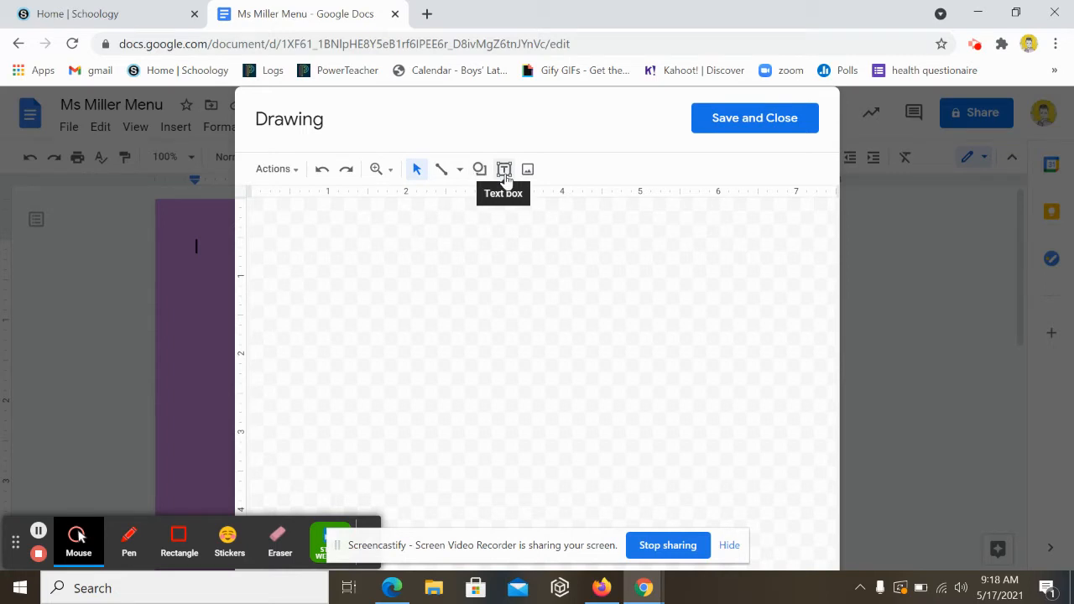
pyautogui.click(504, 171)
pyautogui.moveTo(328, 253); pyautogui.dragTo(742, 322)
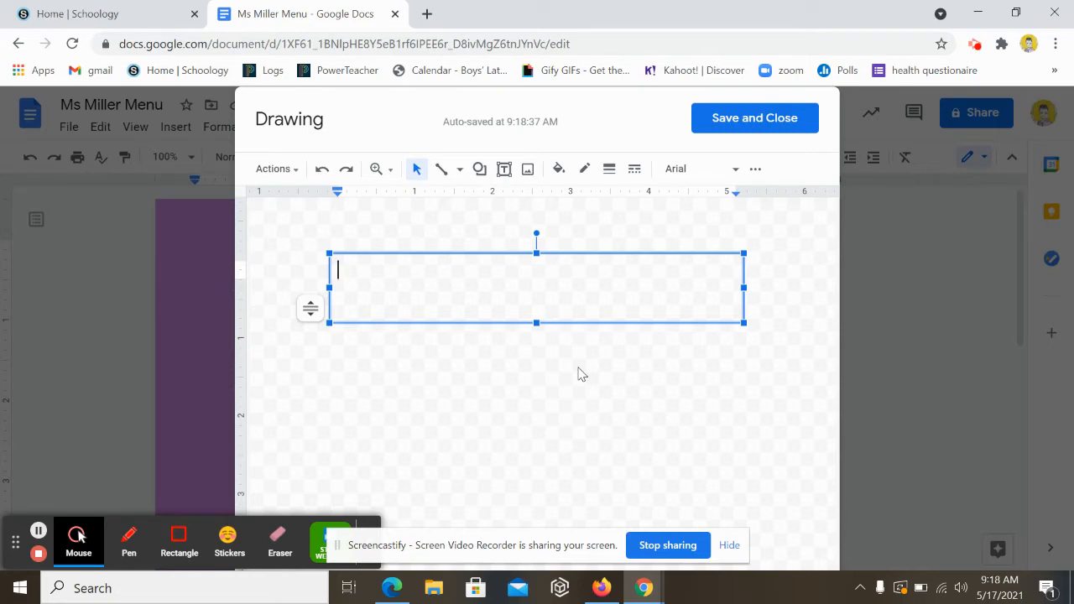
pyautogui.write('Boys')
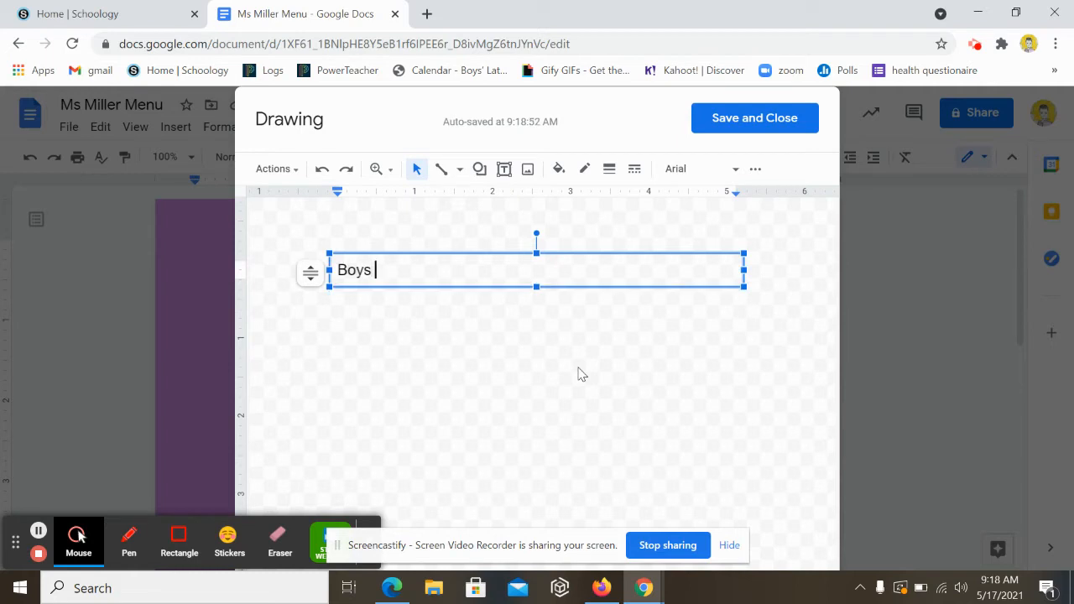
pyautogui.write("' Latin Food Truck")
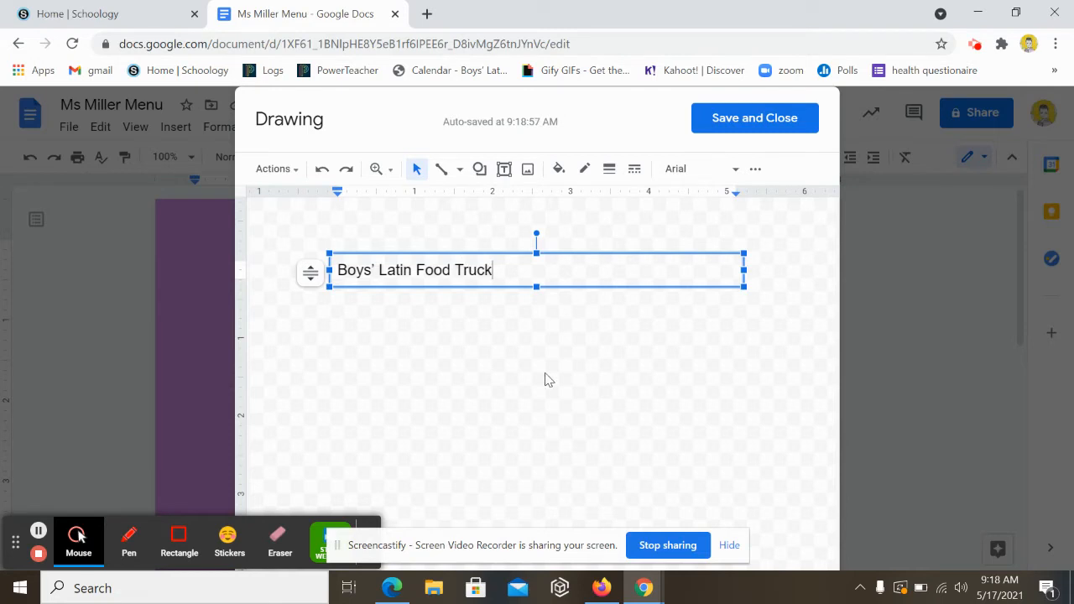
# Step: Change the font of the whole "Boys' Latin Food Truck" text to Impact
pyautogui.moveTo(508, 270); pyautogui.dragTo(300, 277)
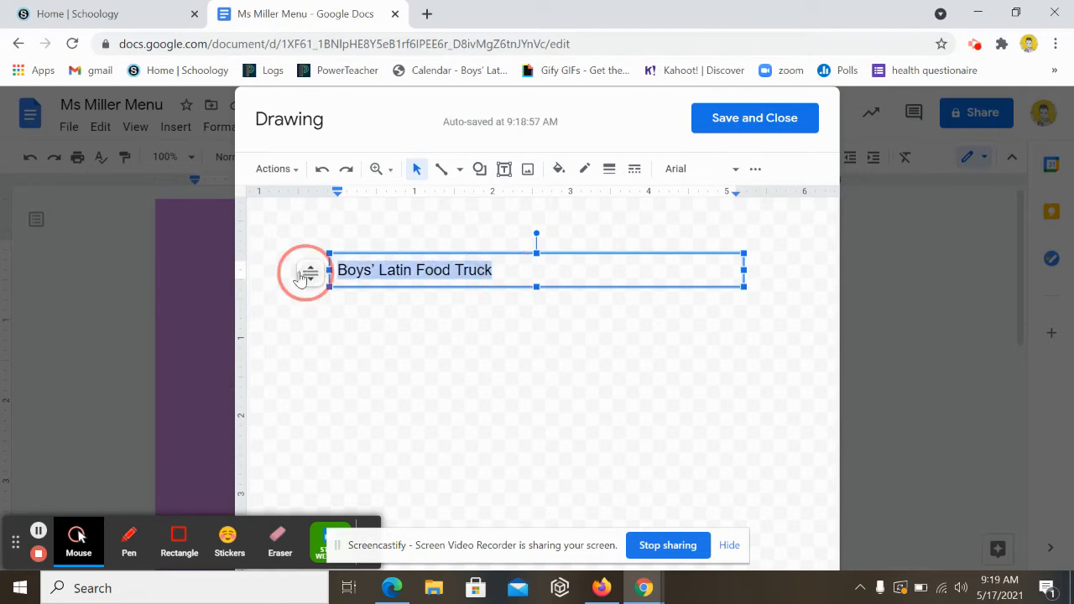
pyautogui.click(699, 172)
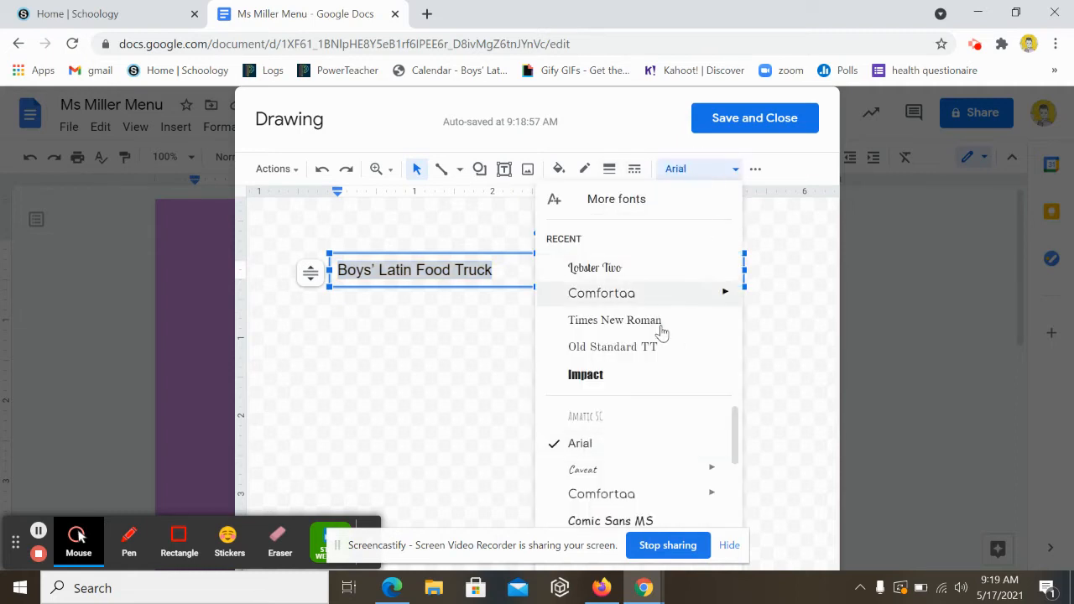
pyautogui.scroll(-1, 689, 395)
pyautogui.scroll(1, 689, 396)
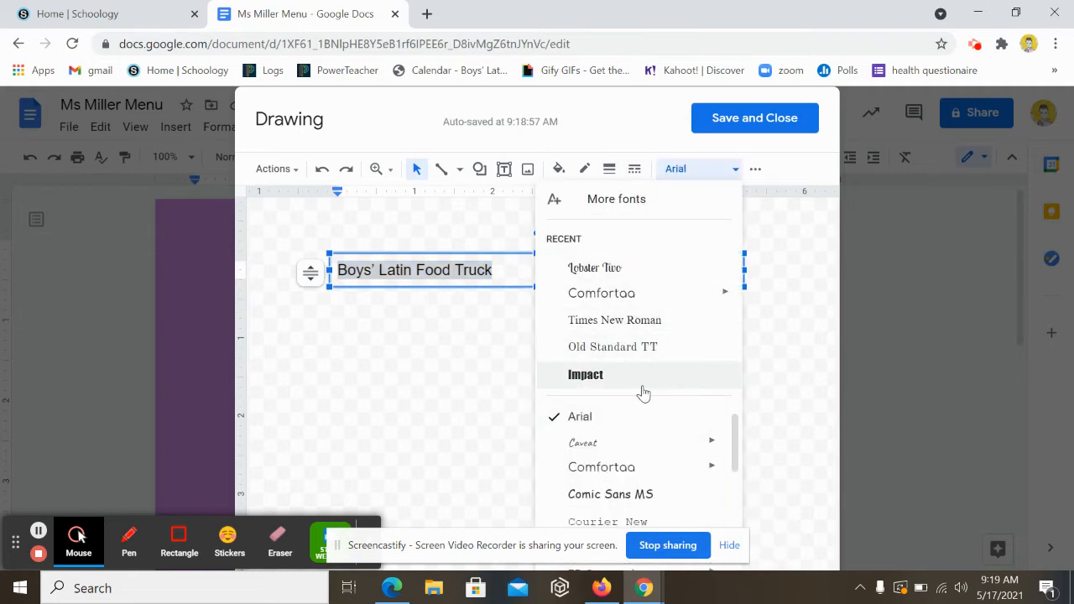
pyautogui.click(597, 377)
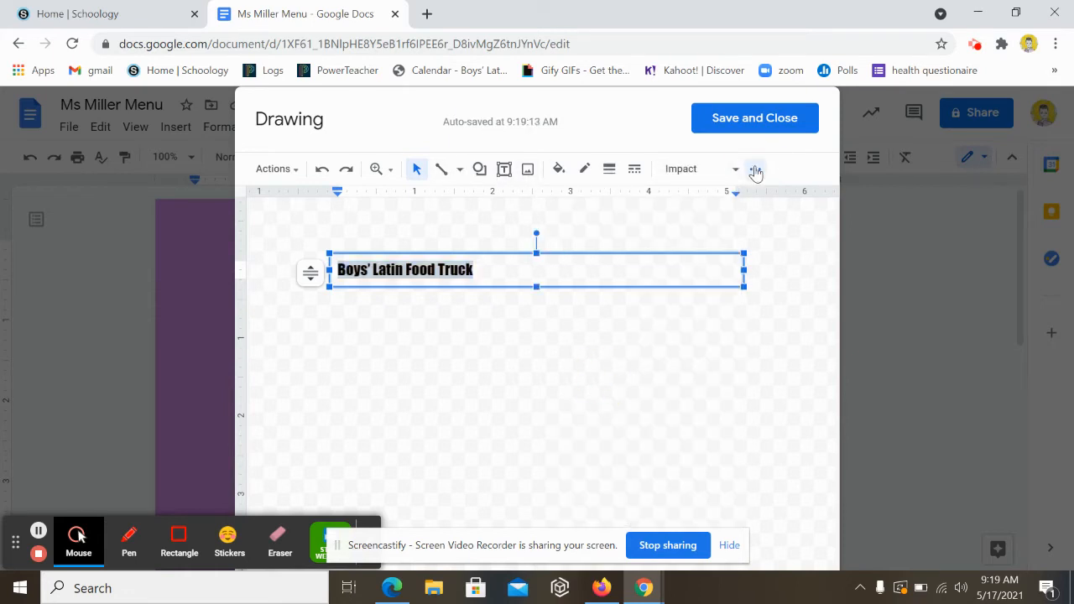
# Step: Increase the font size of the selected food truck heading to 22
pyautogui.click(755, 170)
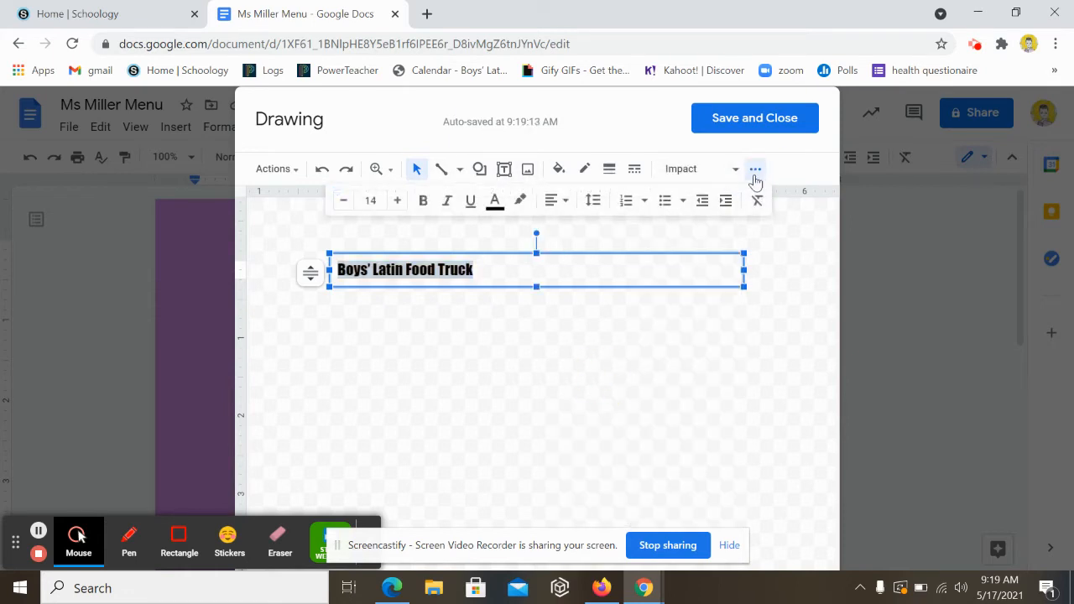
pyautogui.click(397, 201)
pyautogui.click(397, 201)
pyautogui.click(397, 201)
pyautogui.click(397, 200)
pyautogui.click(396, 201)
pyautogui.click(397, 200)
pyautogui.click(397, 201)
pyautogui.click(397, 200)
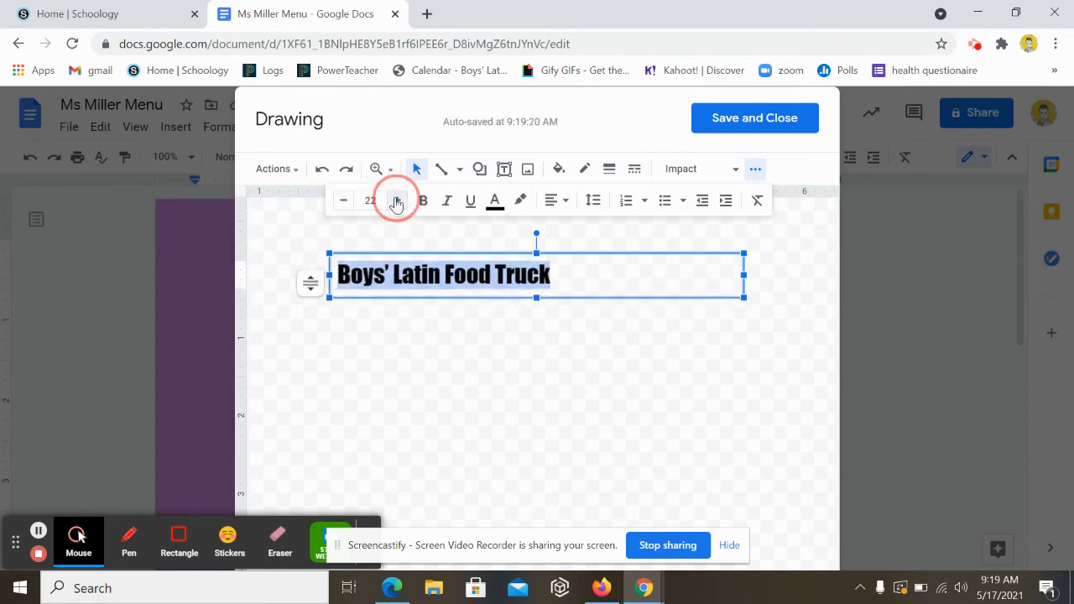
# Step: Increase the selected heading's font size to 24 and center it in the text box
pyautogui.click(397, 200)
pyautogui.click(397, 200)
pyautogui.click(562, 208)
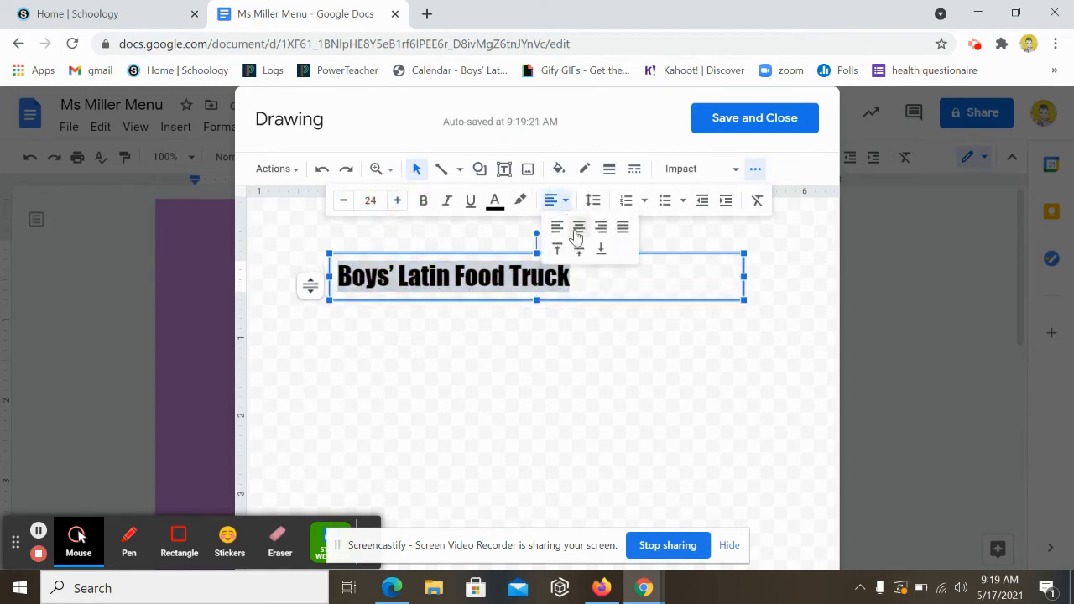
pyautogui.click(577, 230)
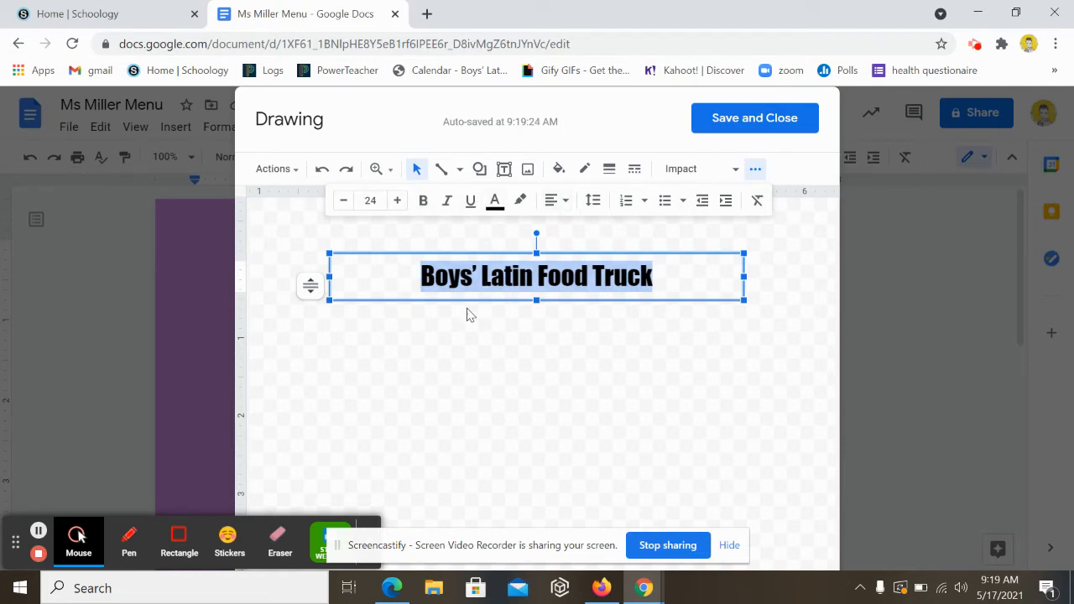
# Step: Color the heading text light yellow and fill its text box with pale blue
pyautogui.click(494, 201)
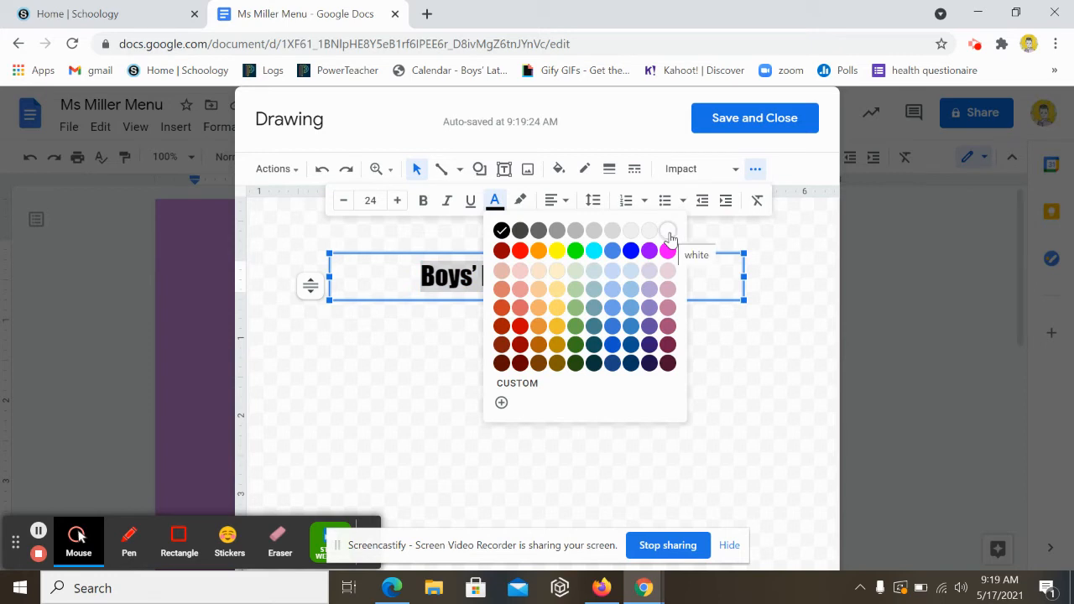
pyautogui.click(557, 288)
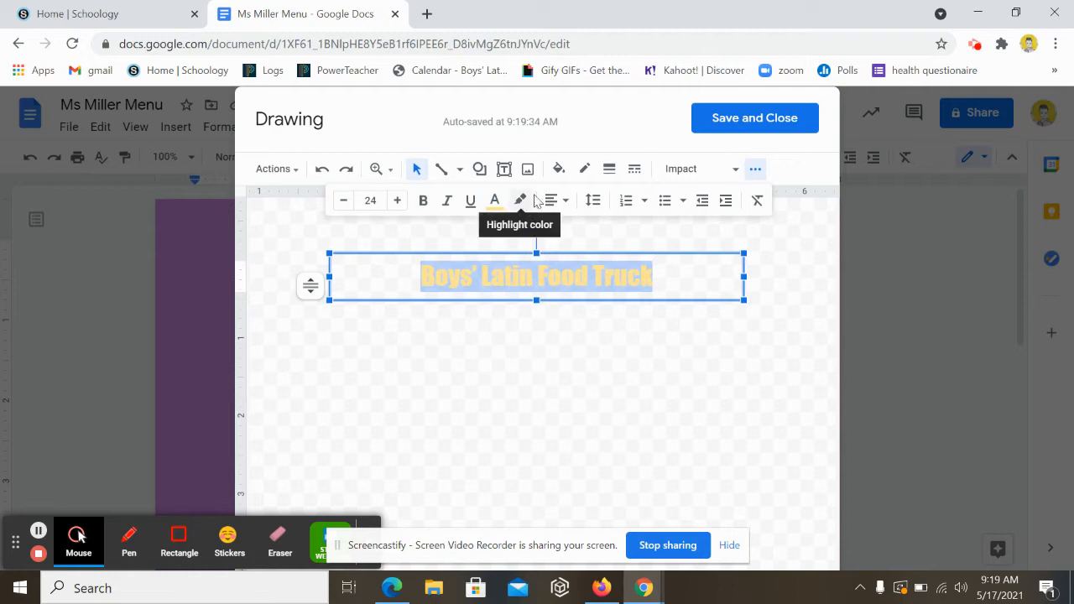
pyautogui.click(559, 168)
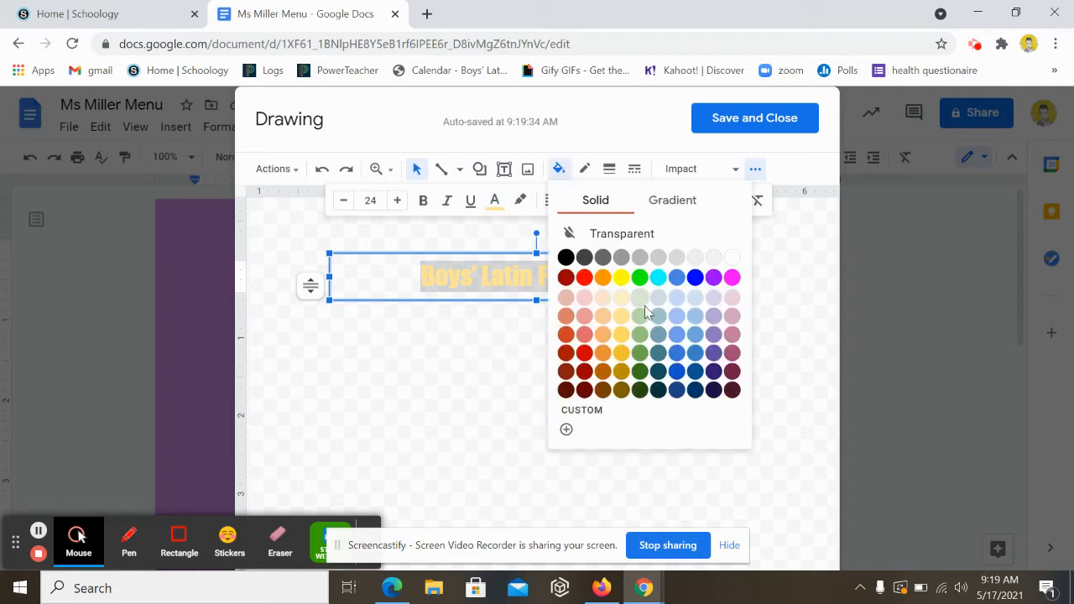
pyautogui.click(676, 307)
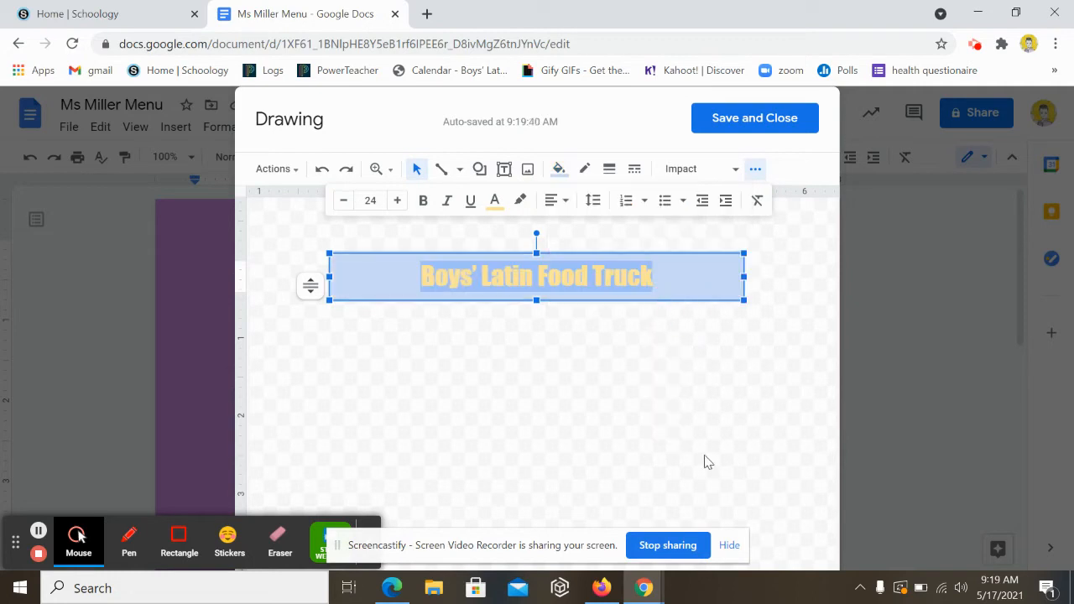
# Step: Save the heading drawing and insert it into the document
pyautogui.click(703, 409)
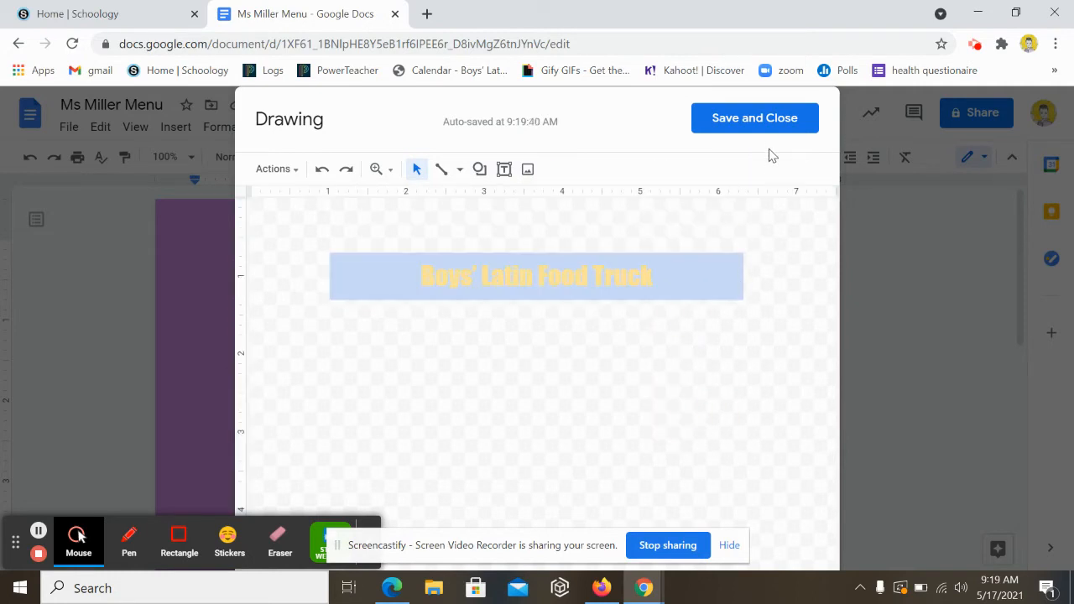
pyautogui.click(762, 125)
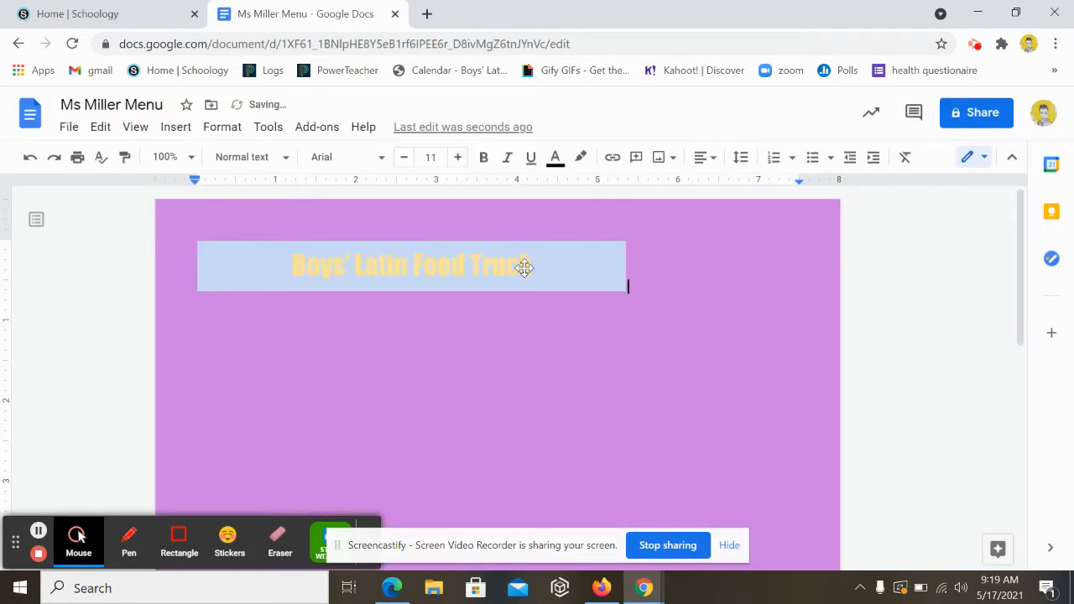
# Step: Reopen the heading drawing for editing and change the whole heading text to golden yellow
pyautogui.click(575, 263)
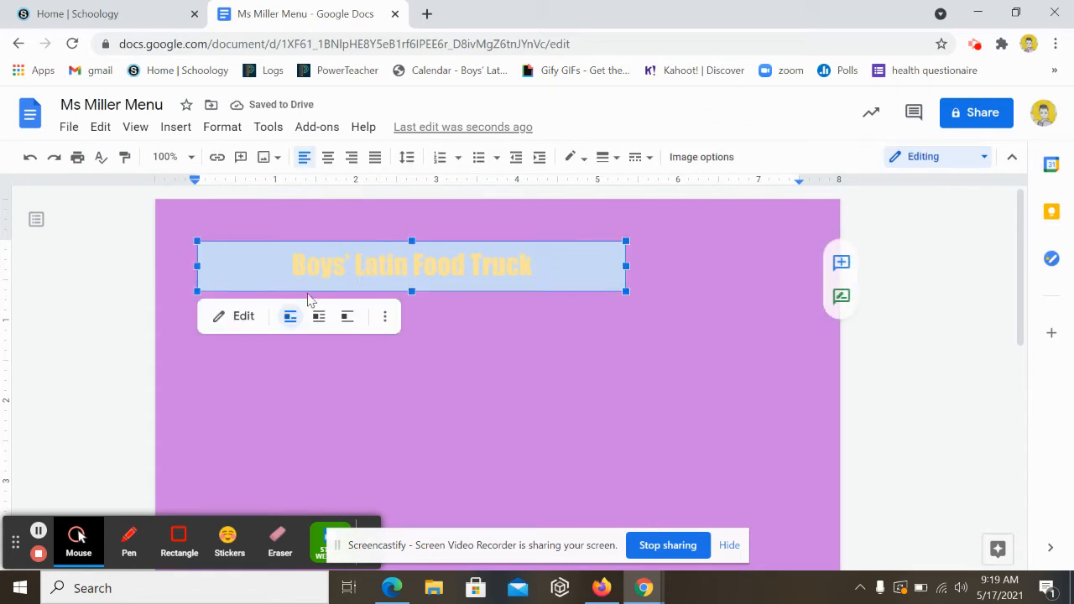
pyautogui.click(232, 316)
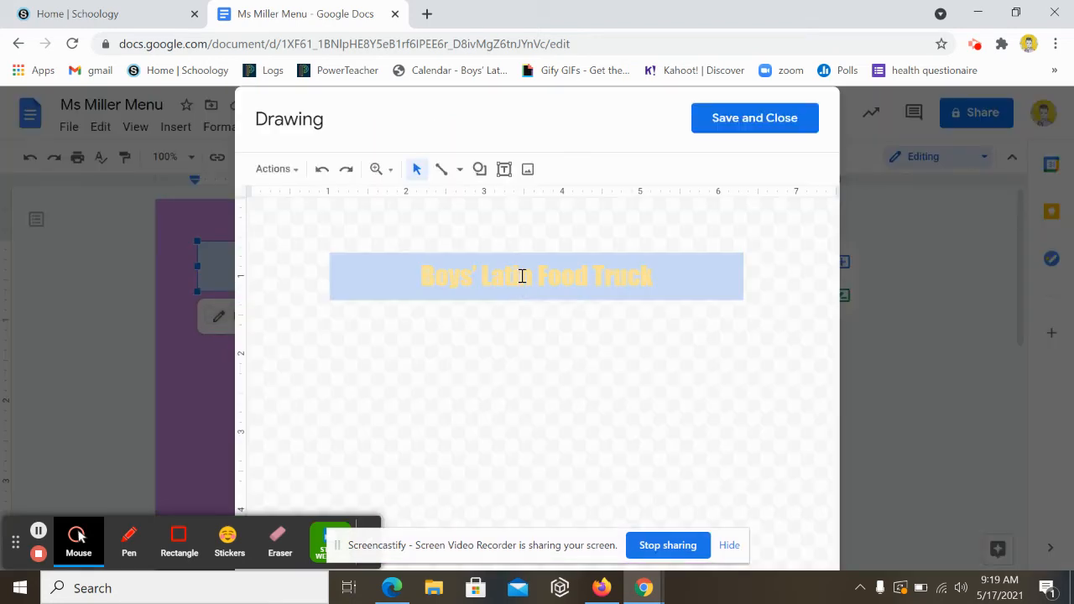
pyautogui.tripleClick(522, 276)
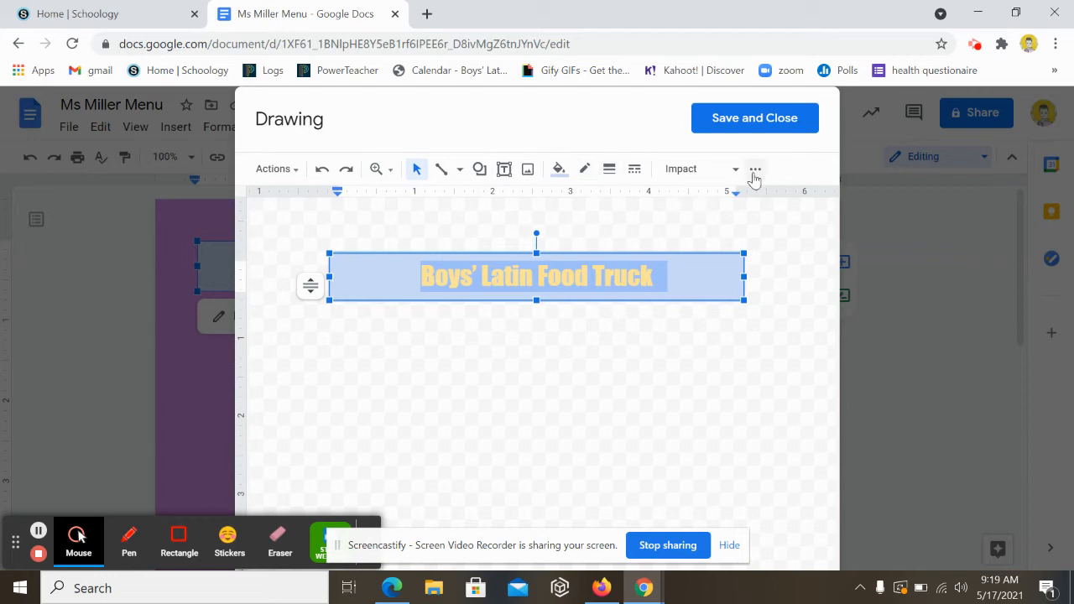
pyautogui.click(754, 170)
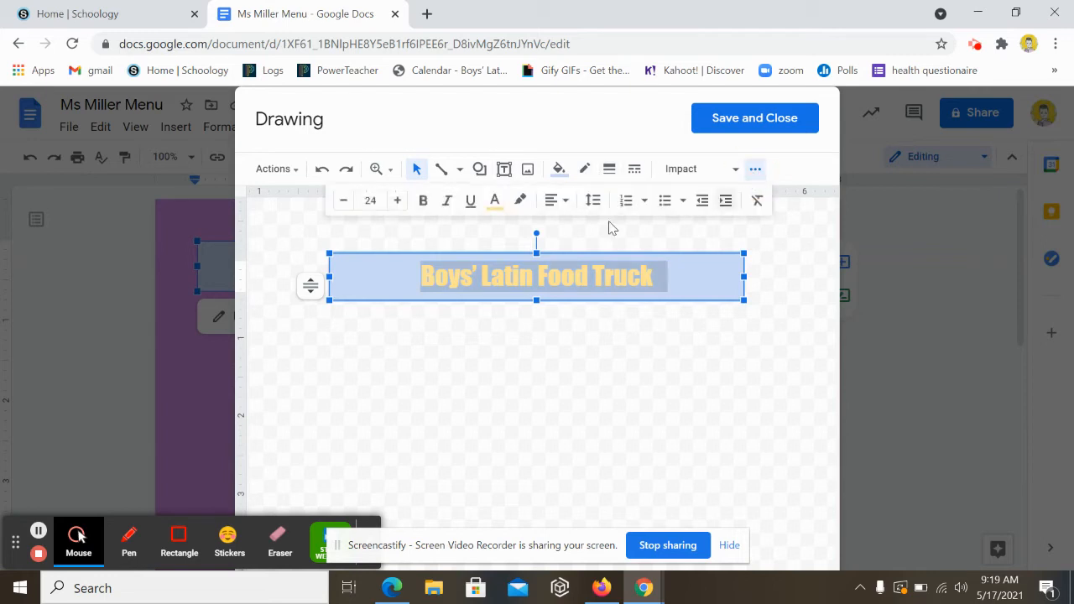
pyautogui.click(495, 202)
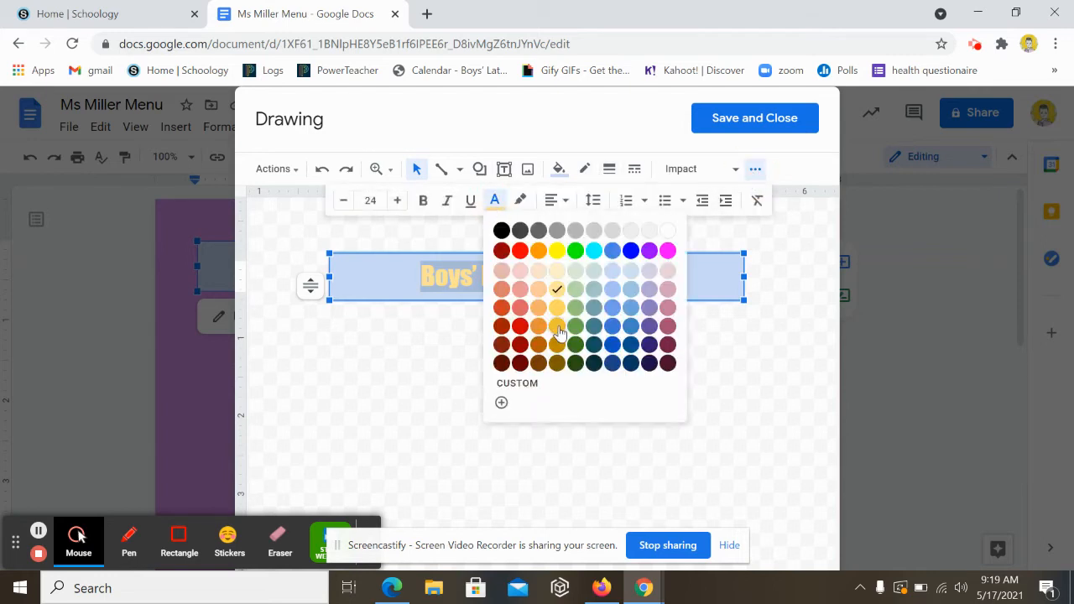
pyautogui.click(557, 327)
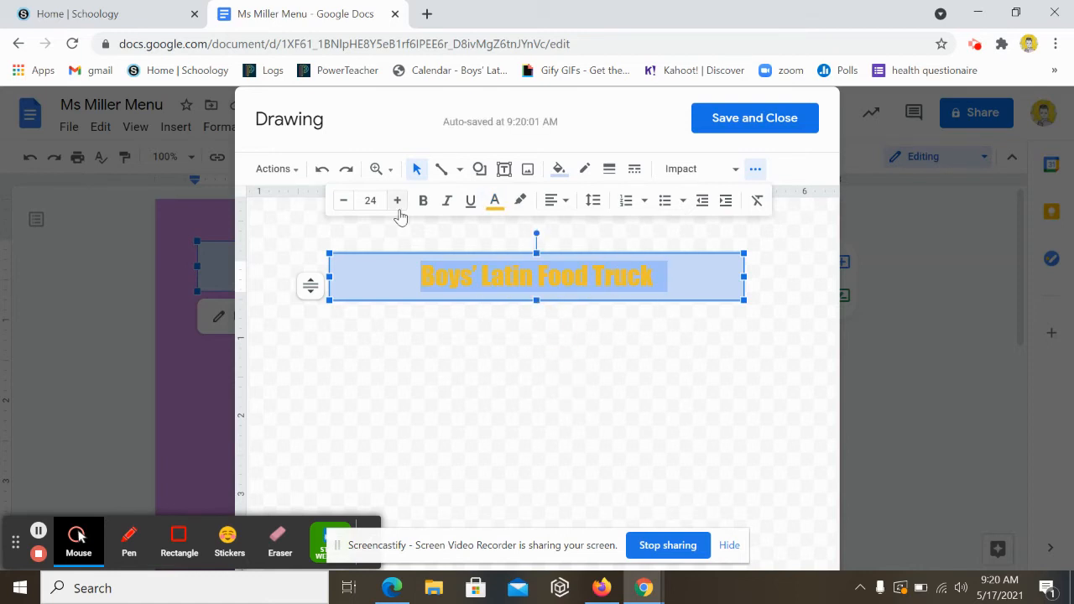
# Step: Change the heading text color to white
pyautogui.click(495, 201)
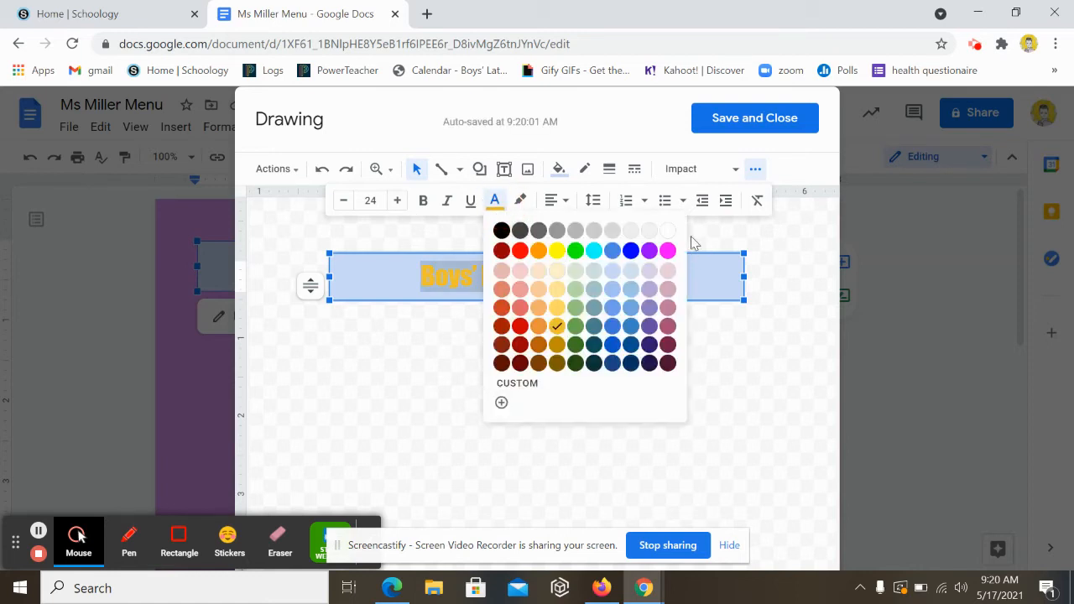
pyautogui.click(668, 230)
pyautogui.click(688, 332)
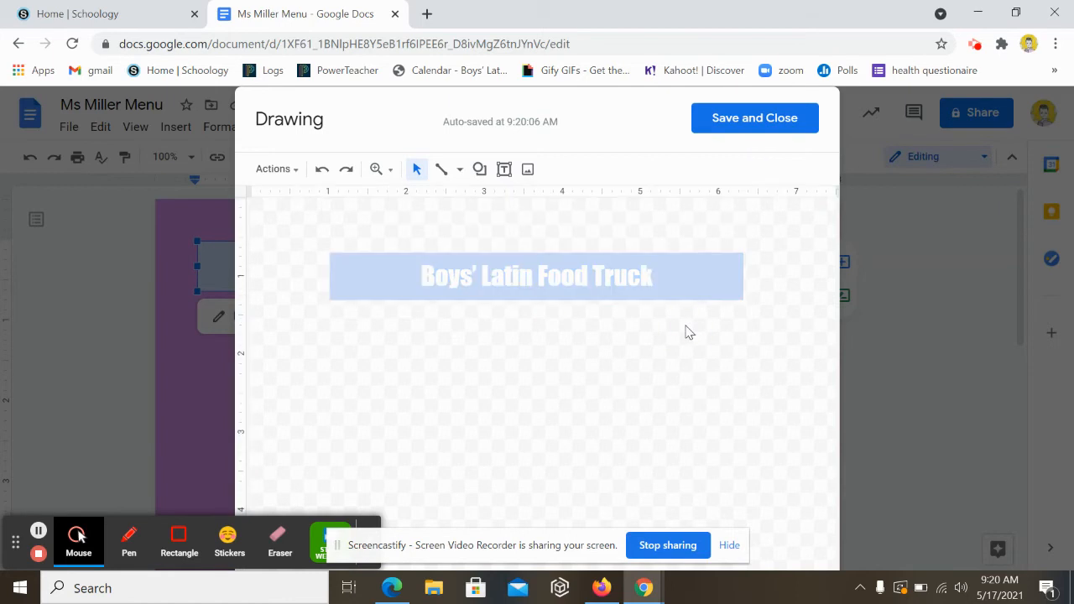
# Step: Fill the heading's text box with a solid medium blue and save the drawing back to the document
pyautogui.click(604, 280)
pyautogui.click(670, 271)
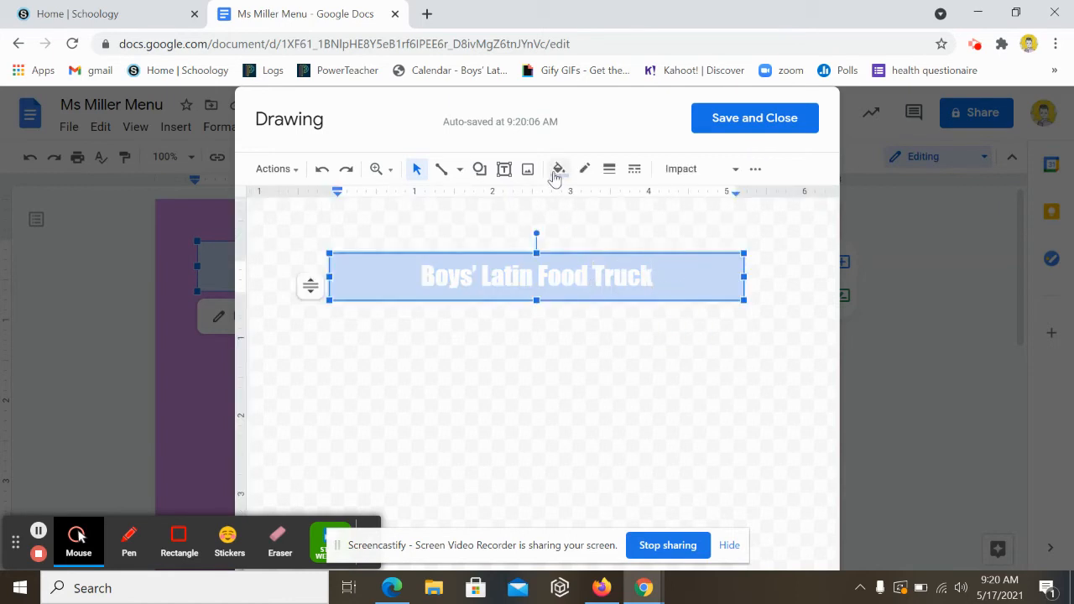
pyautogui.click(558, 169)
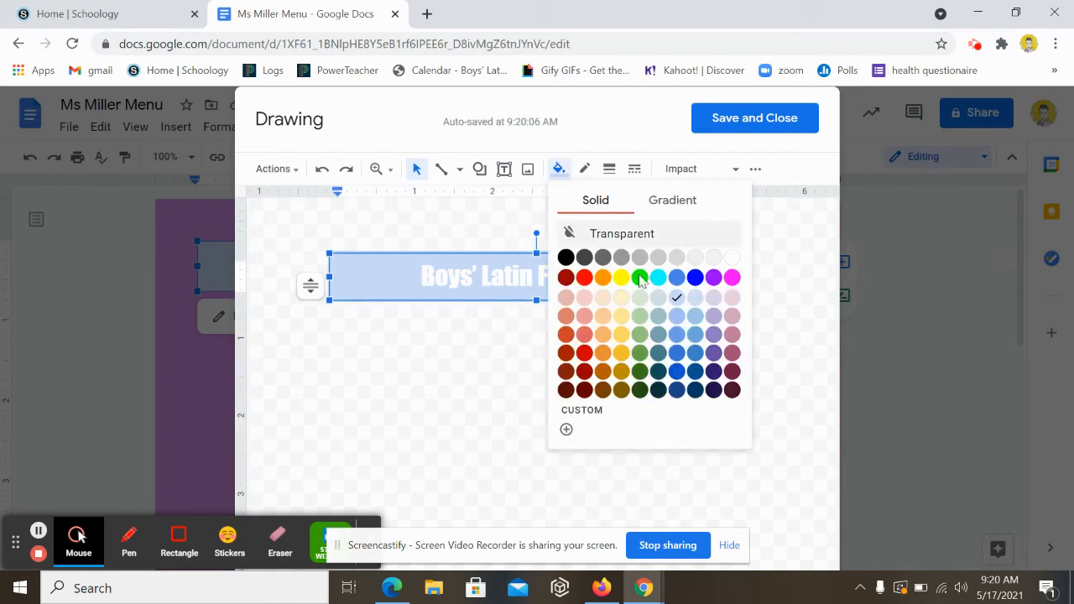
pyautogui.click(676, 334)
pyautogui.click(677, 310)
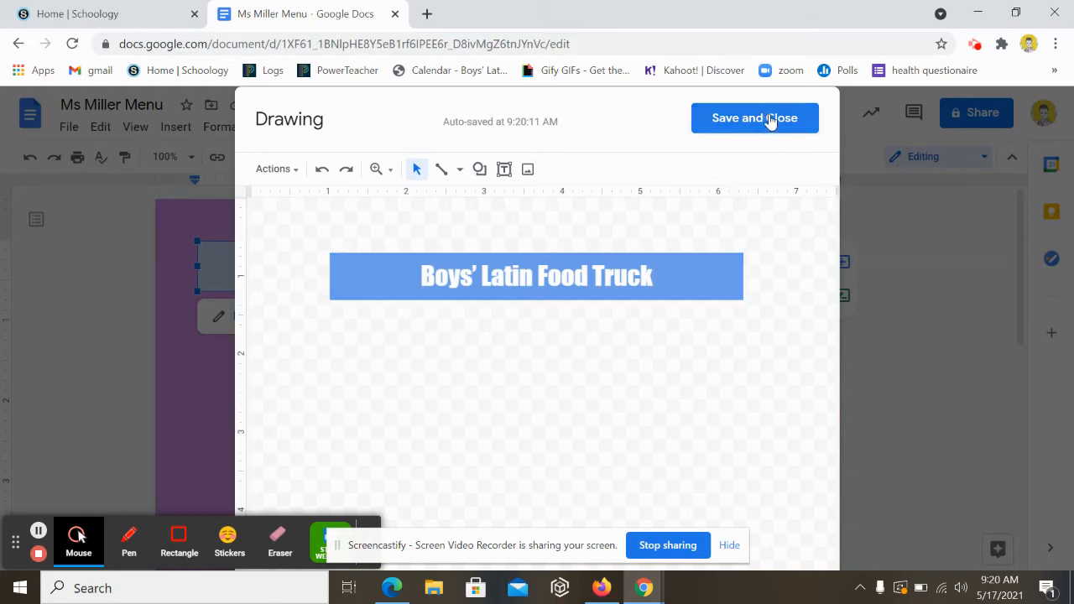
pyautogui.click(769, 121)
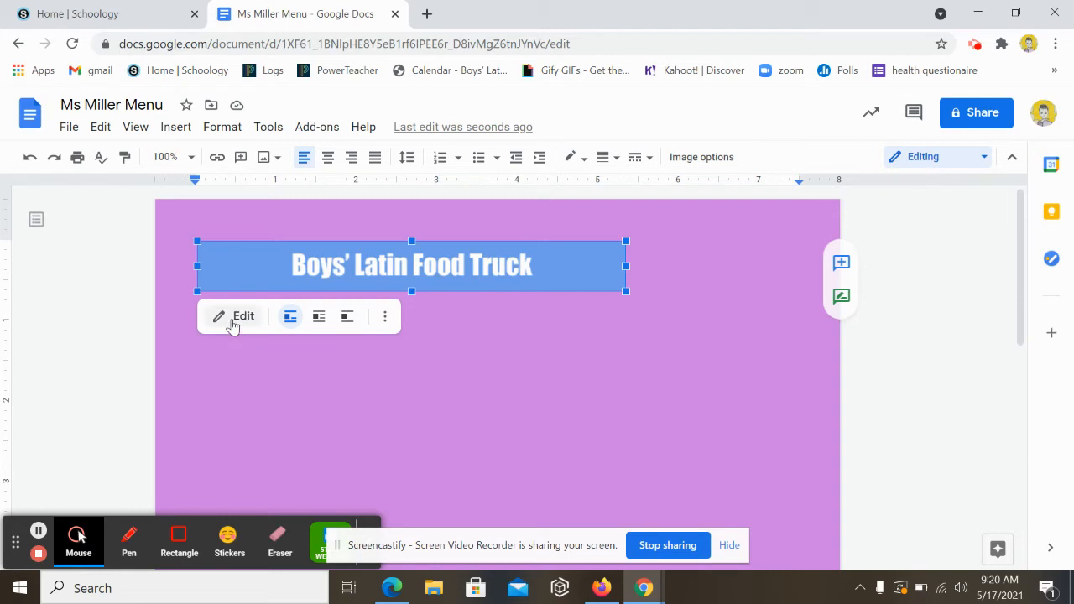
# Step: Reopen the heading drawing for editing and give its text box a dotted border
pyautogui.click(235, 318)
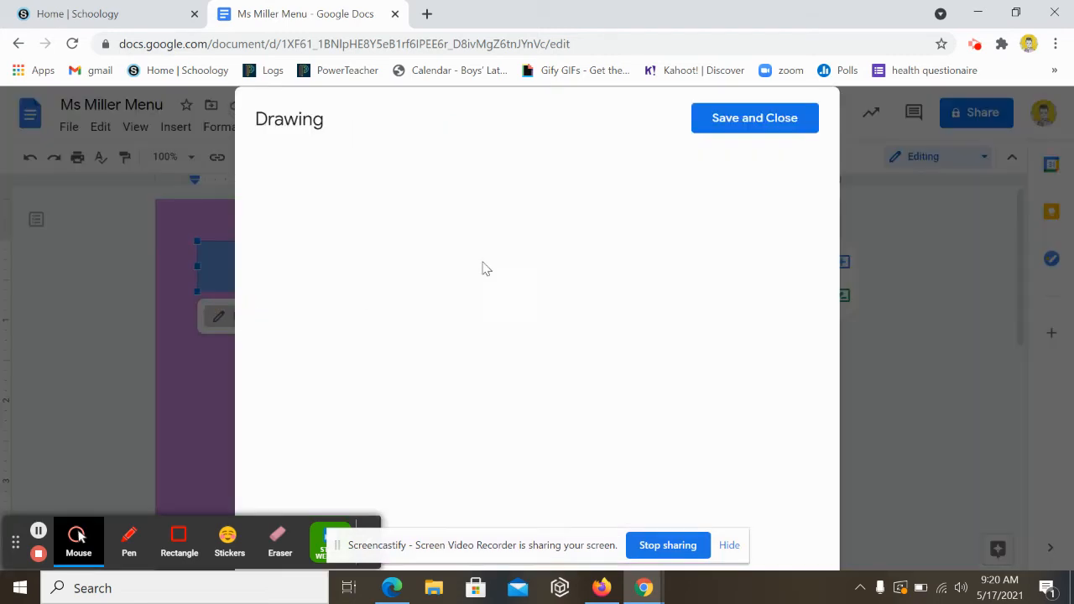
pyautogui.click(522, 267)
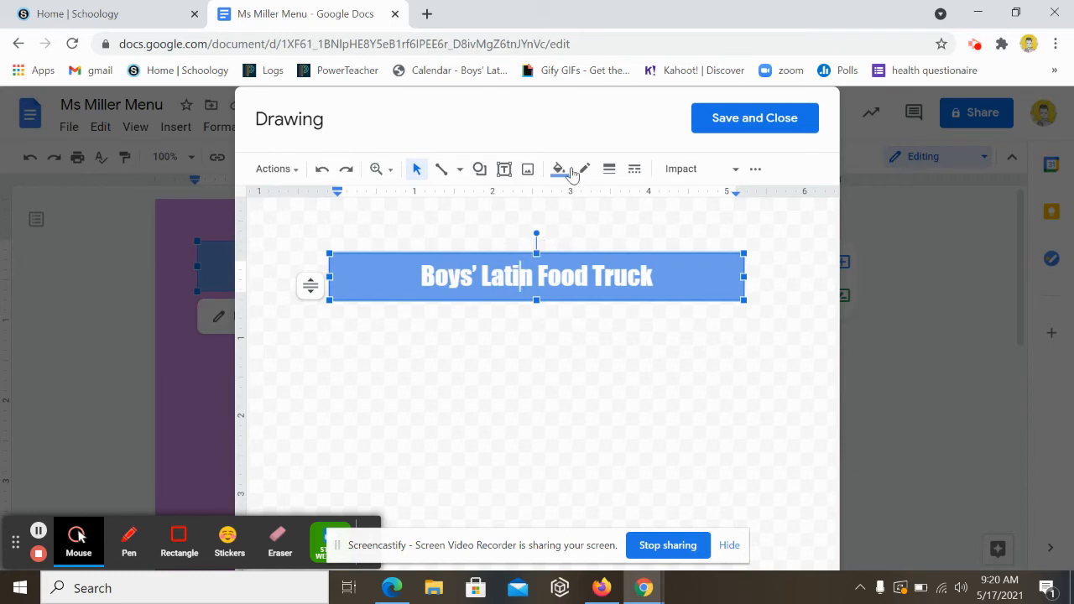
pyautogui.click(637, 172)
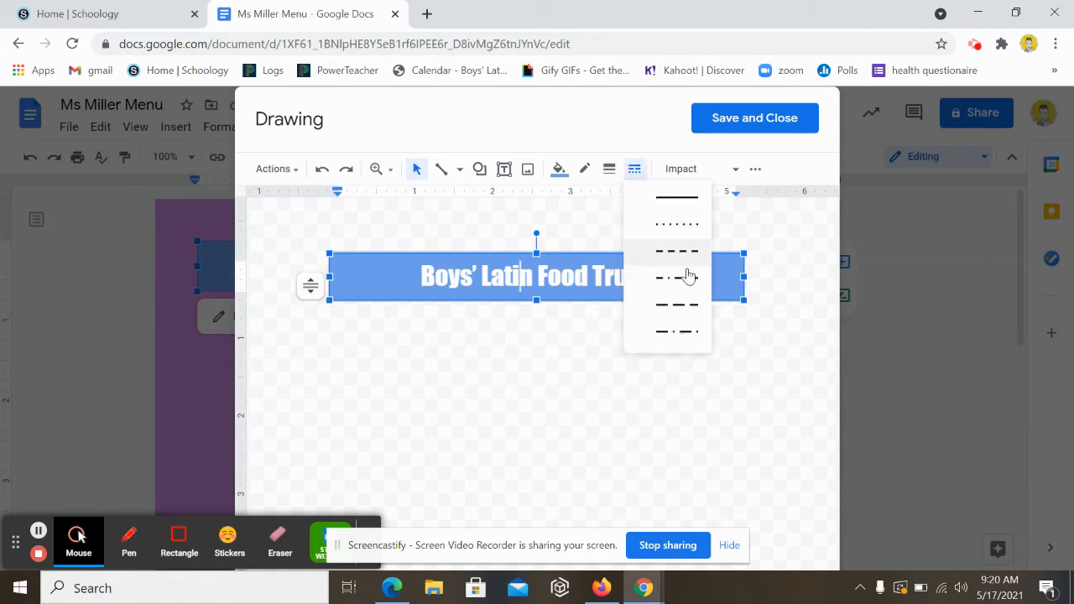
pyautogui.click(688, 233)
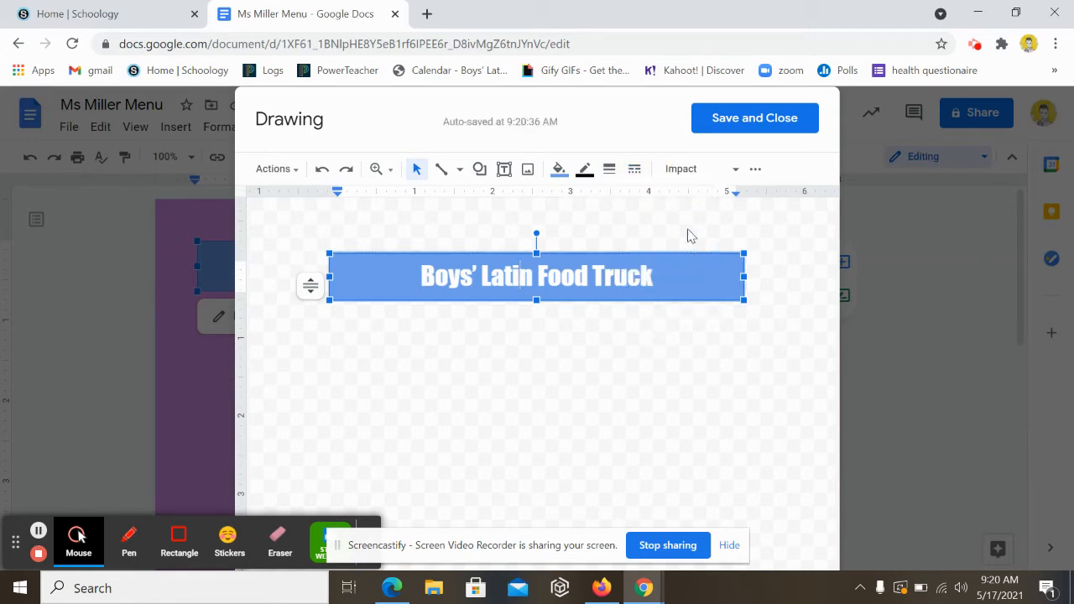
# Step: Try border weights of 8px, 2px and 24px on the heading's dotted border
pyautogui.click(609, 169)
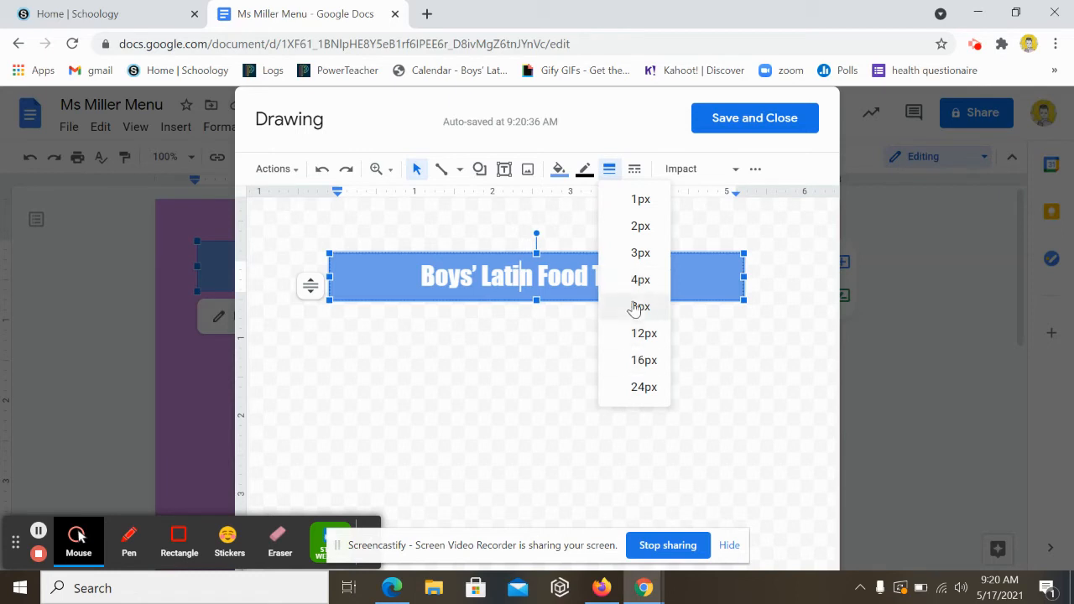
pyautogui.click(635, 306)
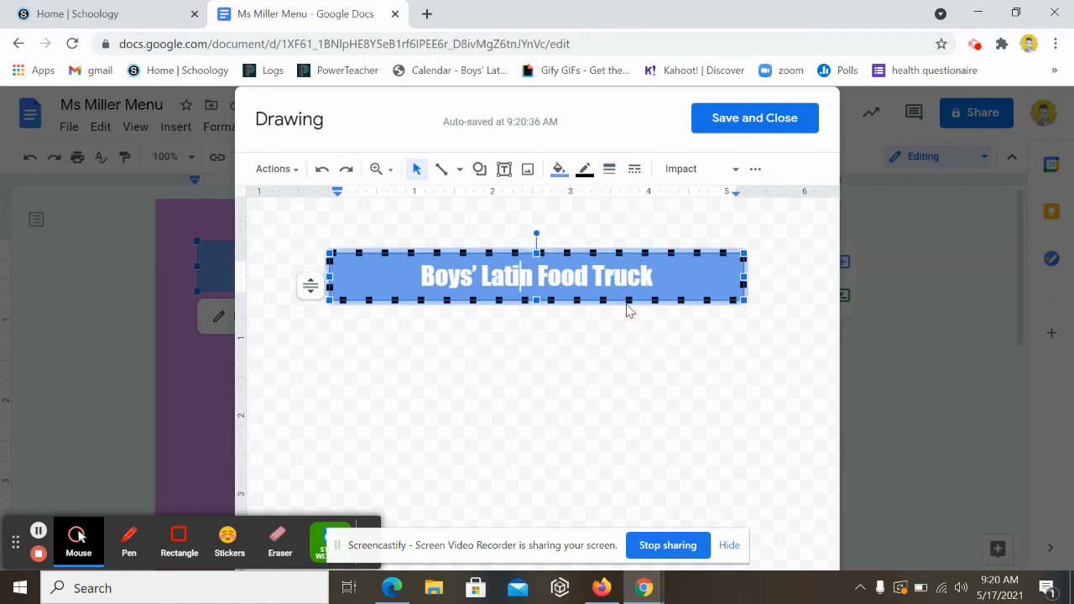
pyautogui.click(609, 171)
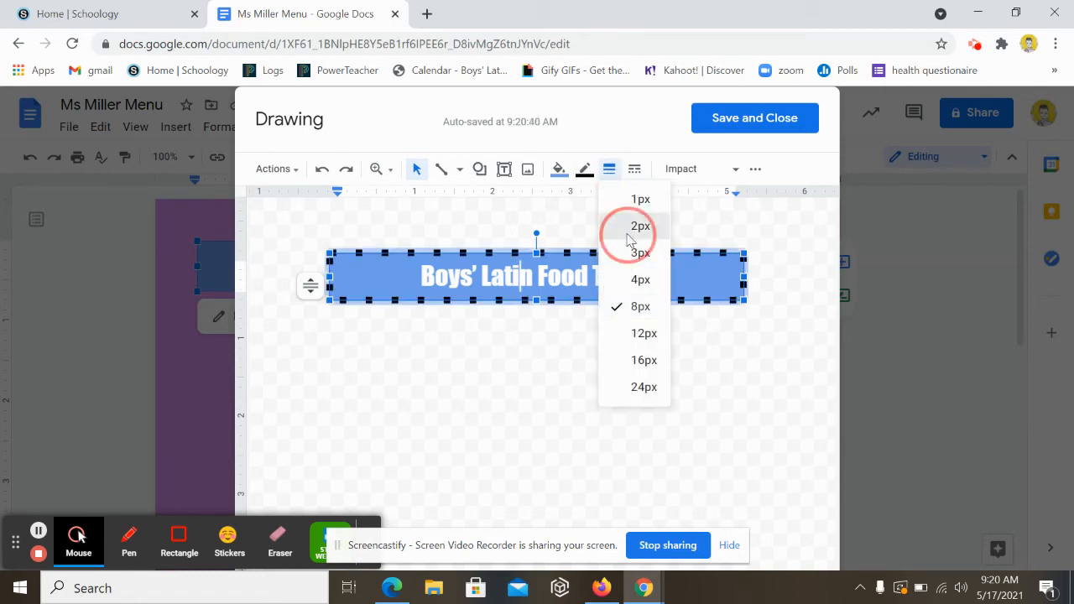
pyautogui.click(633, 226)
pyautogui.click(611, 171)
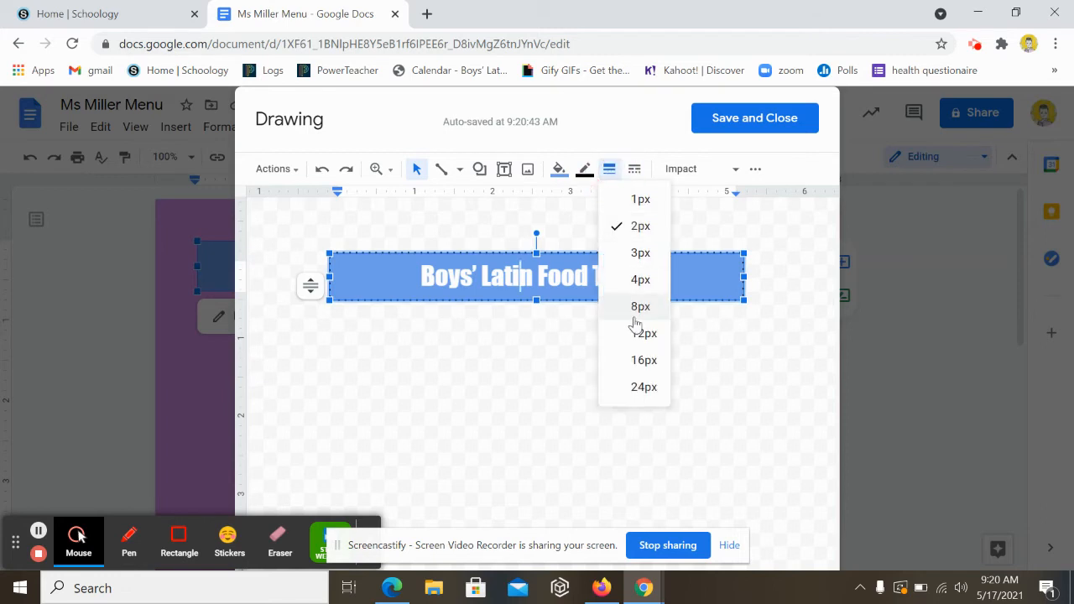
pyautogui.click(644, 388)
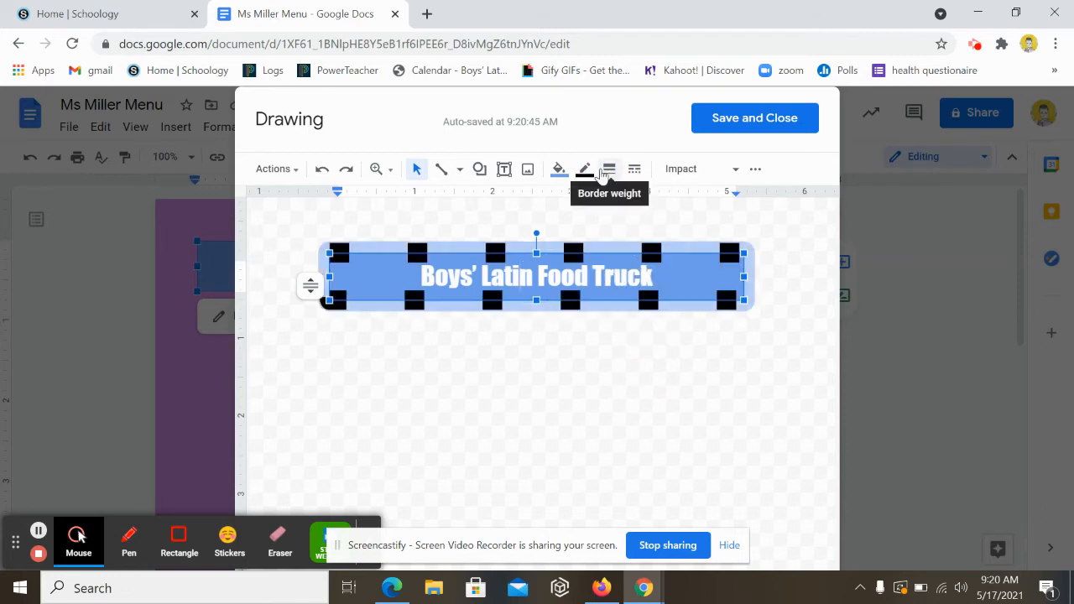
# Step: Set the heading box's dotted border weight to 4px
pyautogui.click(609, 172)
pyautogui.click(643, 279)
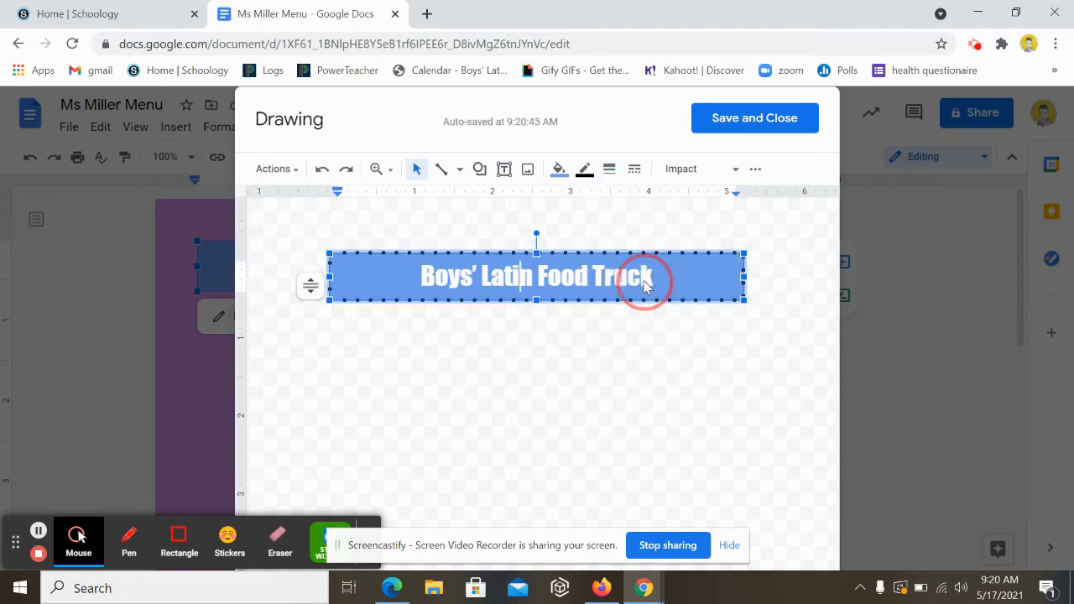
pyautogui.click(755, 237)
# Step: Change the heading box's border color to white and save the drawing back to the document
pyautogui.click(673, 260)
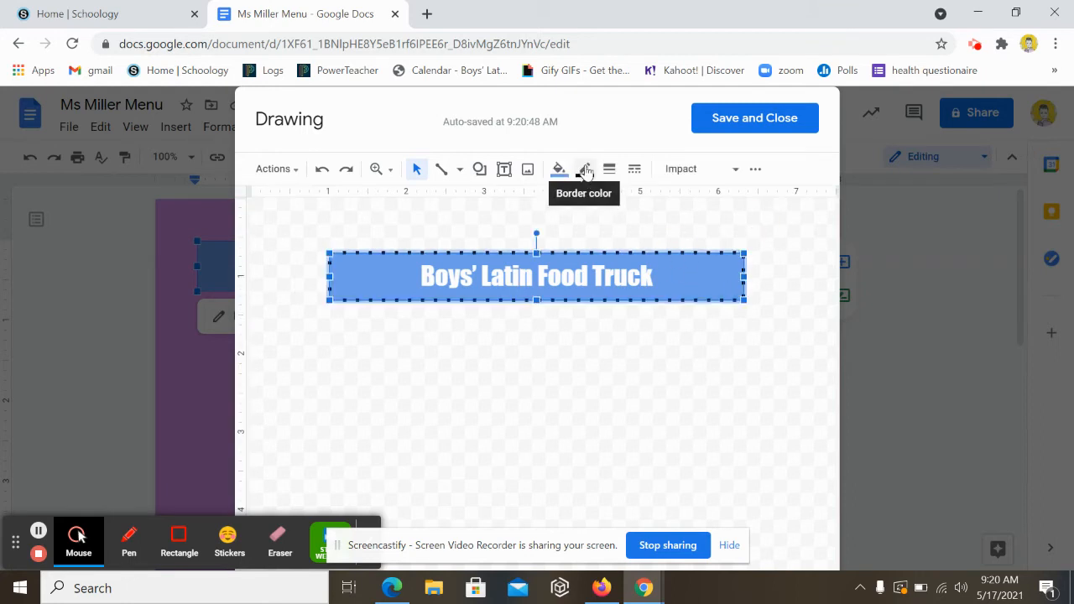
pyautogui.click(589, 175)
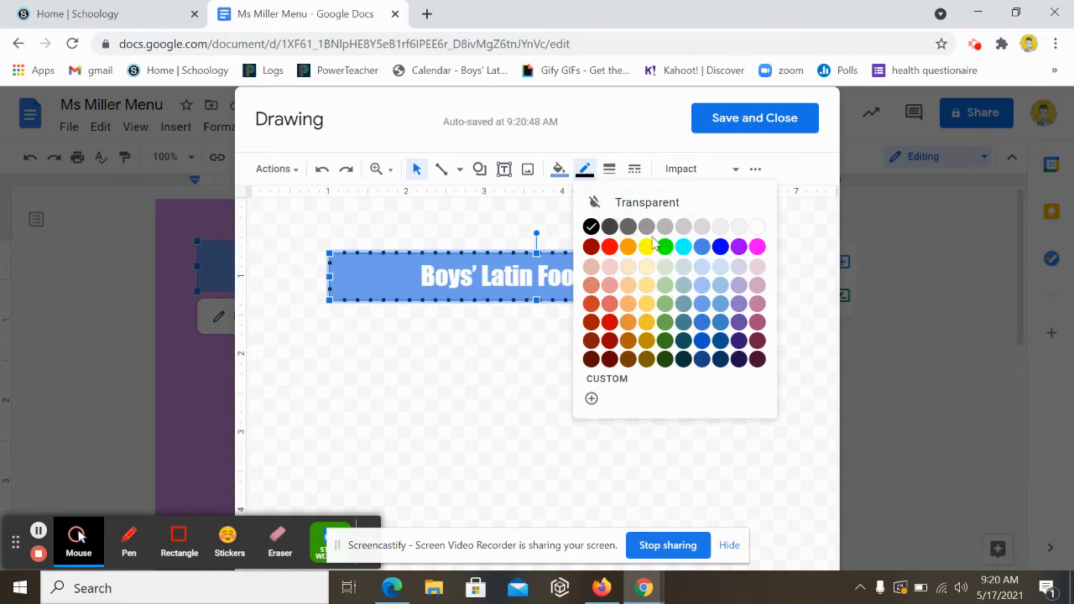
pyautogui.click(757, 228)
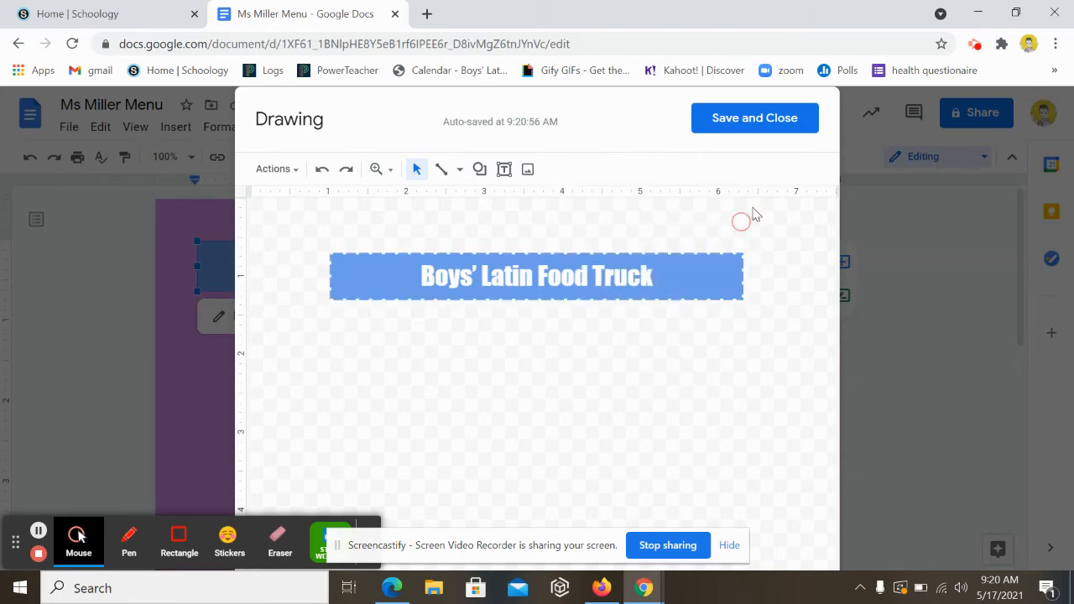
pyautogui.click(755, 120)
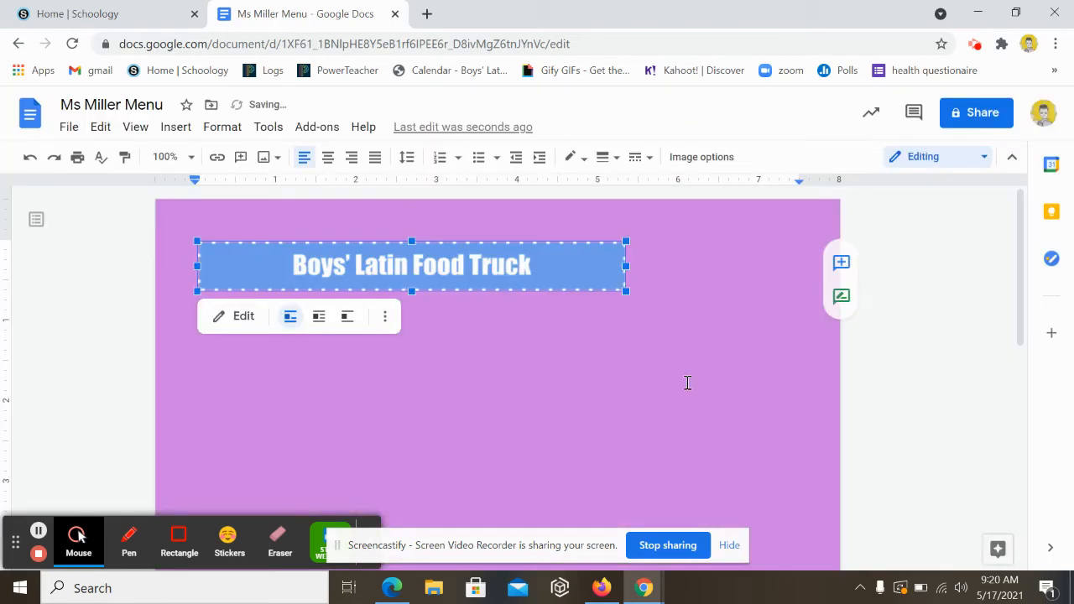
pyautogui.click(541, 270)
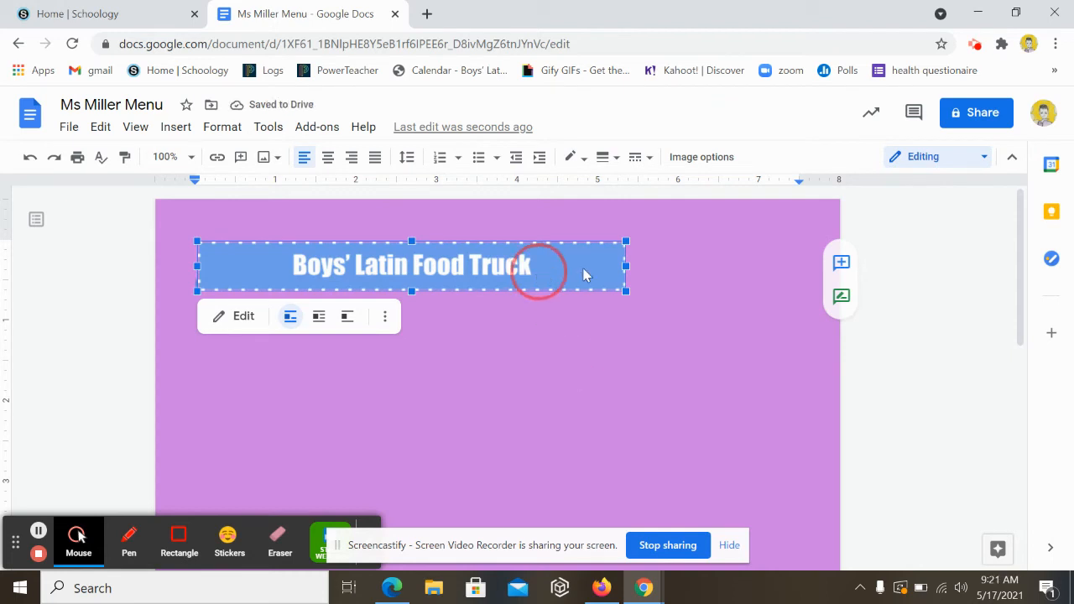
pyautogui.click(178, 128)
pyautogui.moveTo(235, 224)
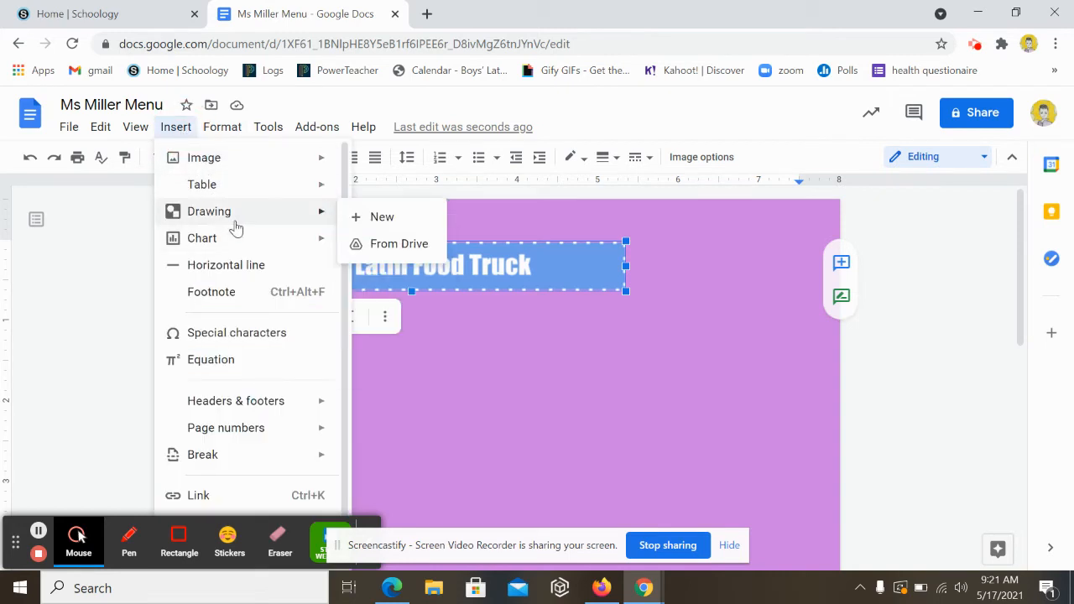
pyautogui.click(574, 383)
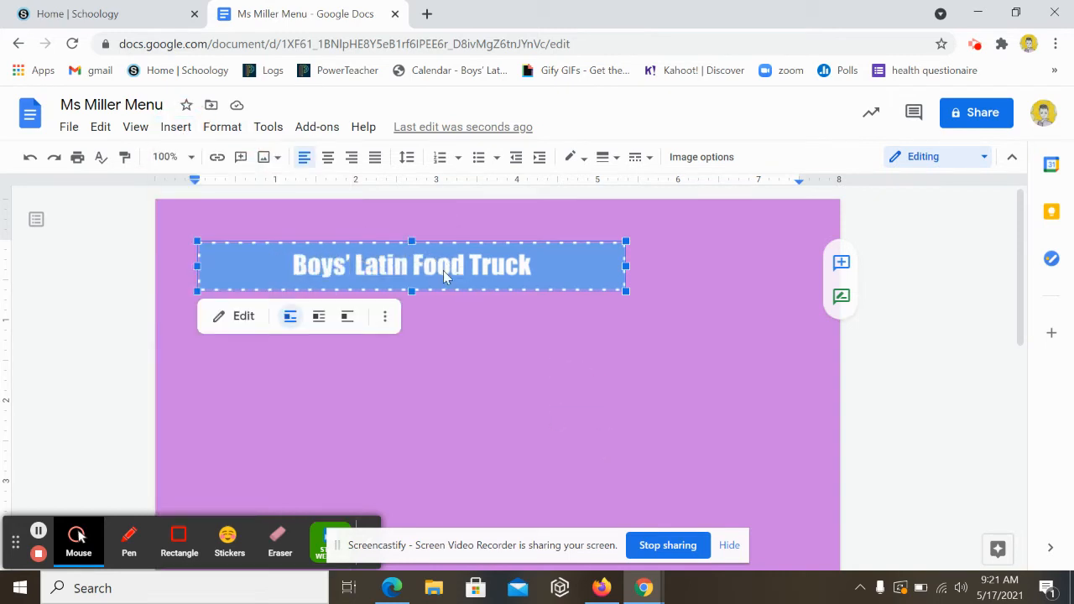
# Step: Set the heading drawing's text wrapping to Break text and move it to the horizontal center of the page
pyautogui.click(348, 324)
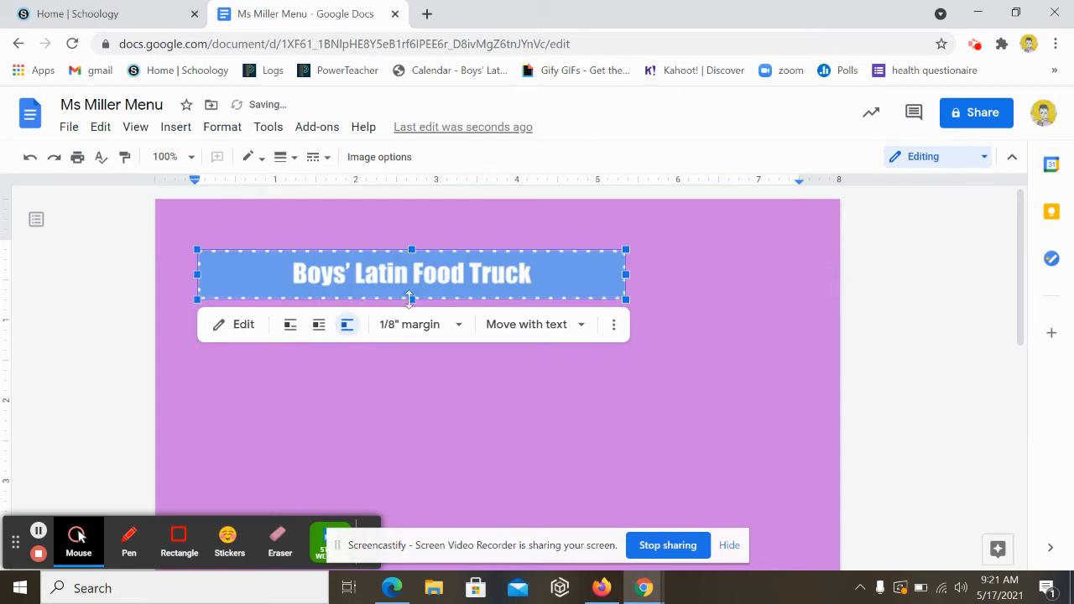
pyautogui.moveTo(432, 272); pyautogui.dragTo(596, 265)
pyautogui.click(792, 323)
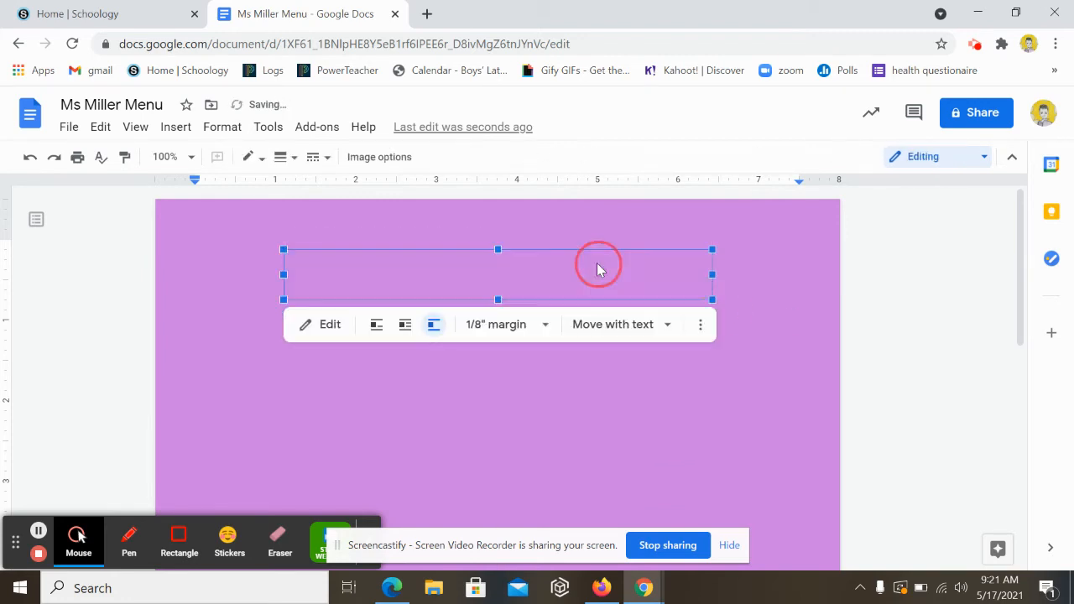
pyautogui.click(841, 300)
pyautogui.scroll(-1, 515, 307)
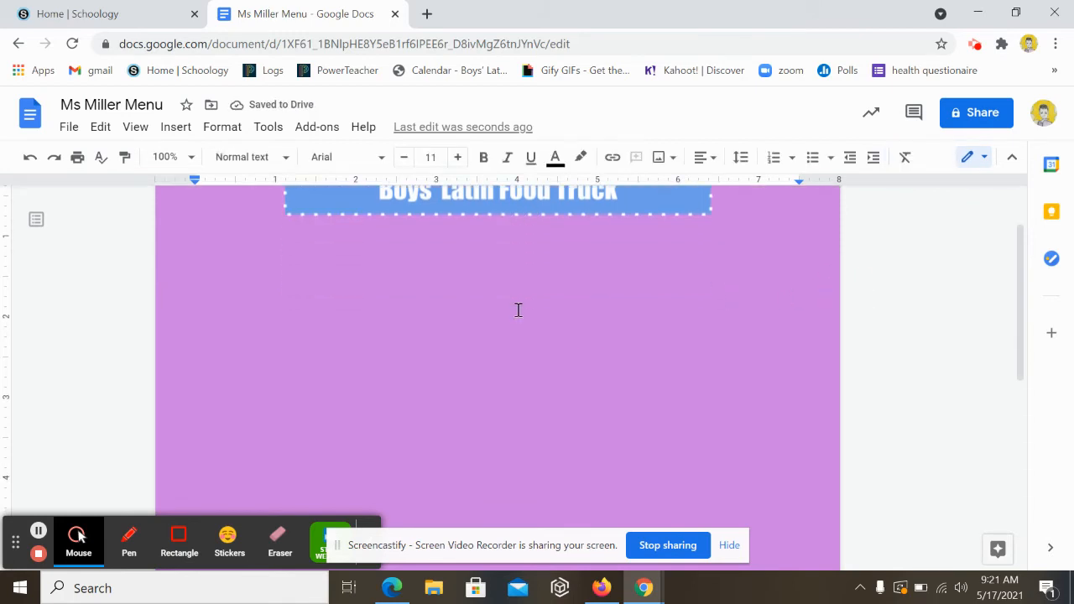
pyautogui.scroll(1, 503, 308)
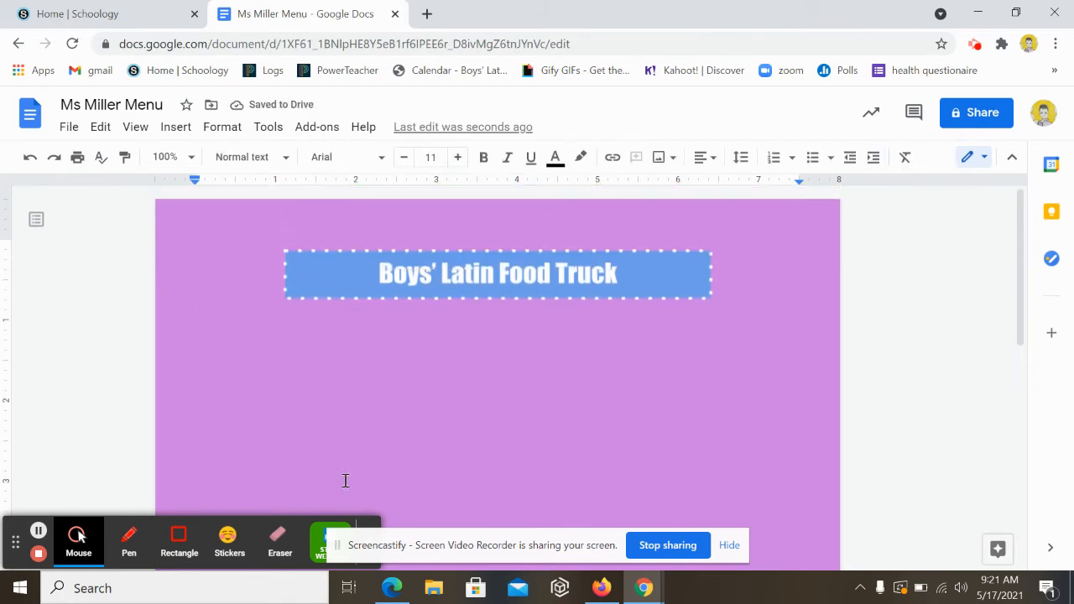
pyautogui.scroll(-1, 283, 421)
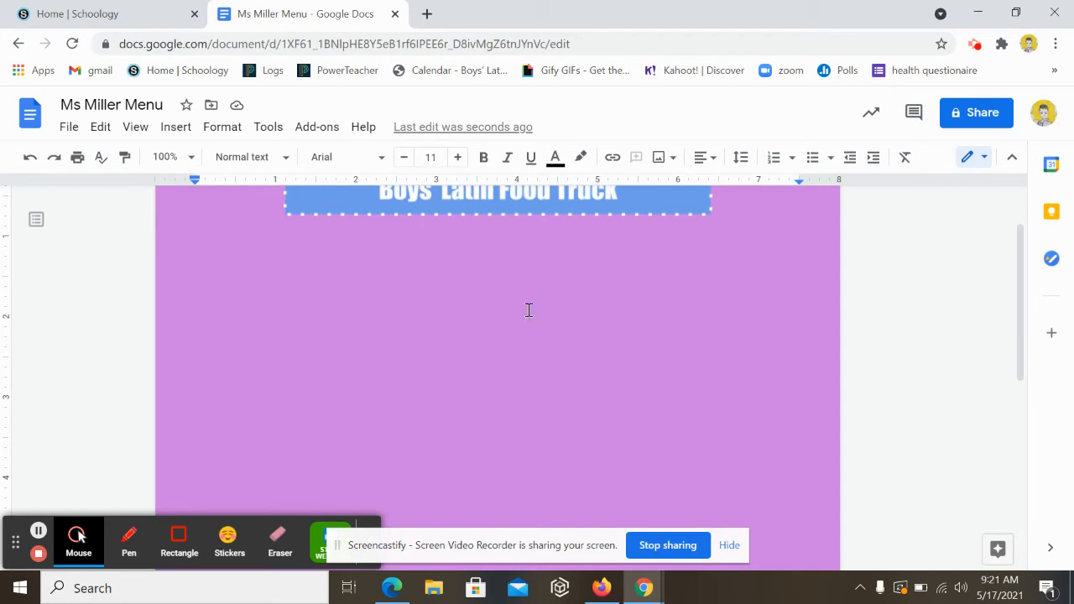
pyautogui.scroll(1, 582, 280)
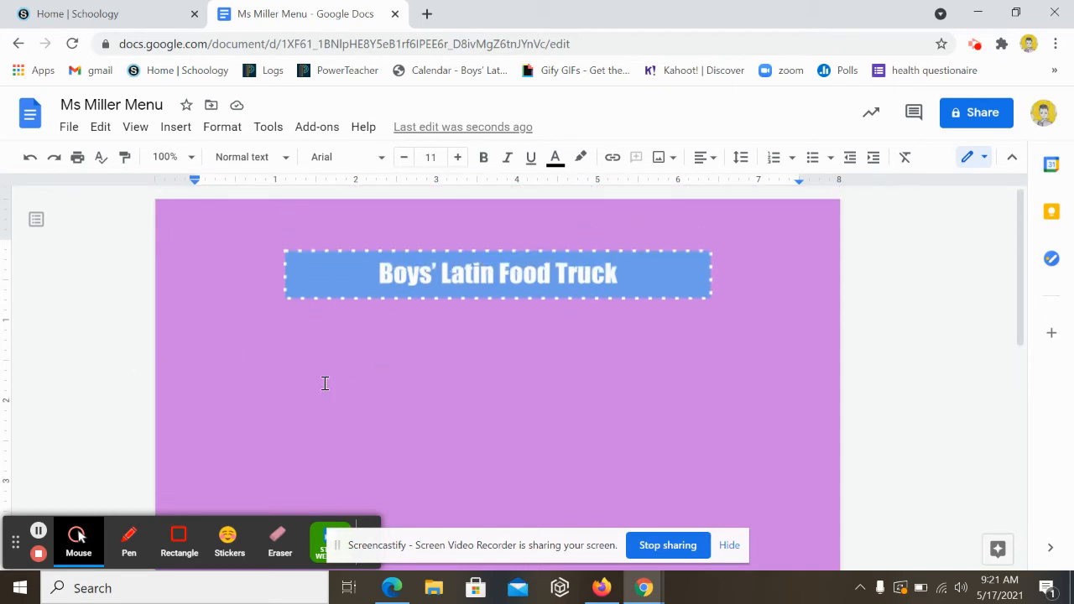
# Step: Insert a new drawing below the heading and draw a text box about 4 inches wide and 1 inch high in it
pyautogui.click(187, 134)
pyautogui.moveTo(209, 213)
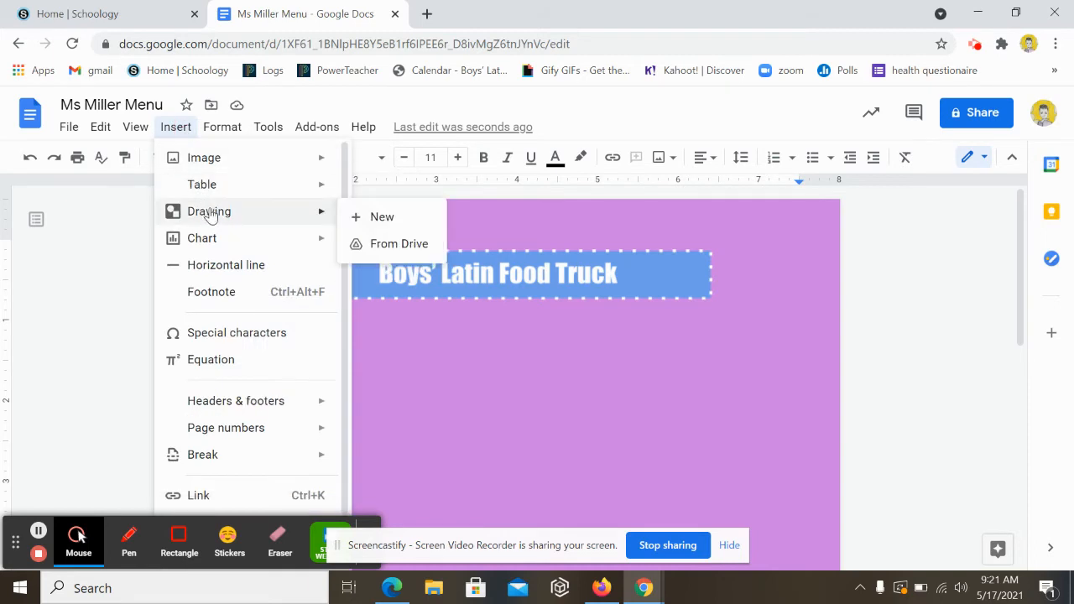
pyautogui.click(356, 216)
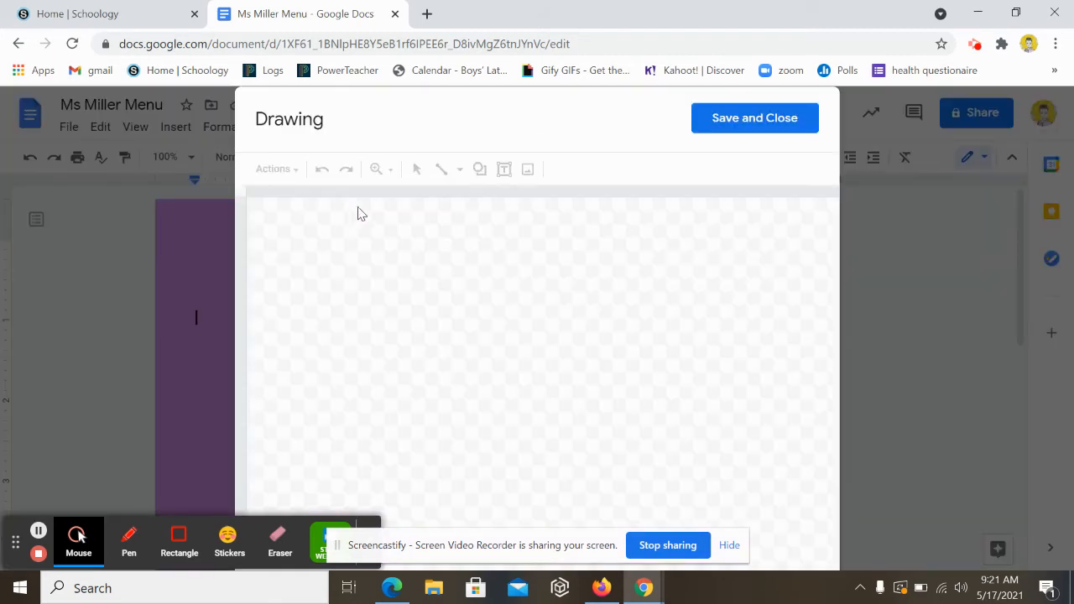
pyautogui.click(504, 168)
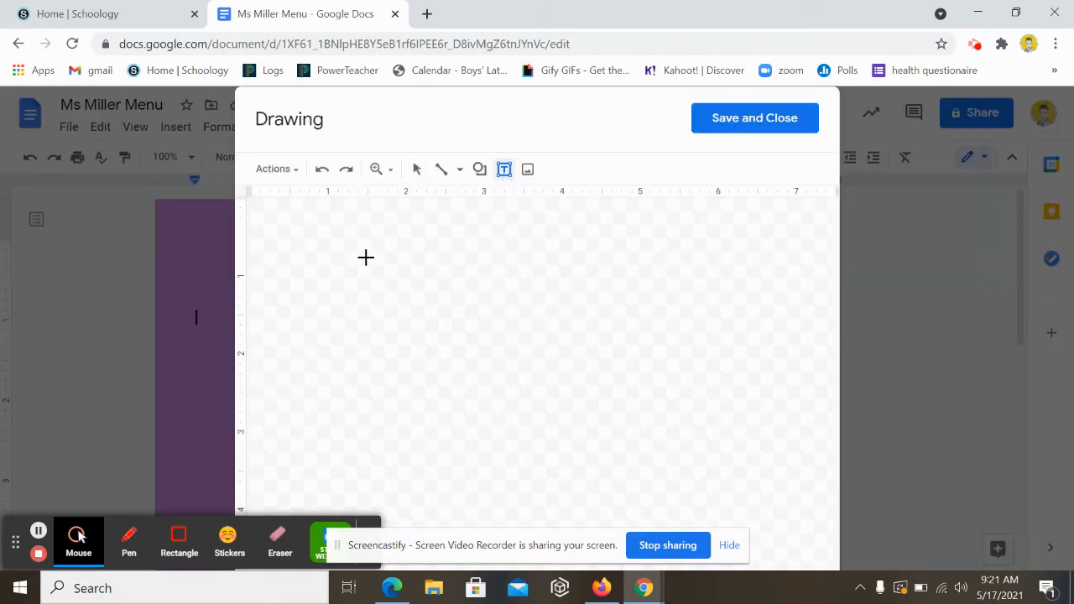
pyautogui.moveTo(366, 258); pyautogui.dragTo(678, 340)
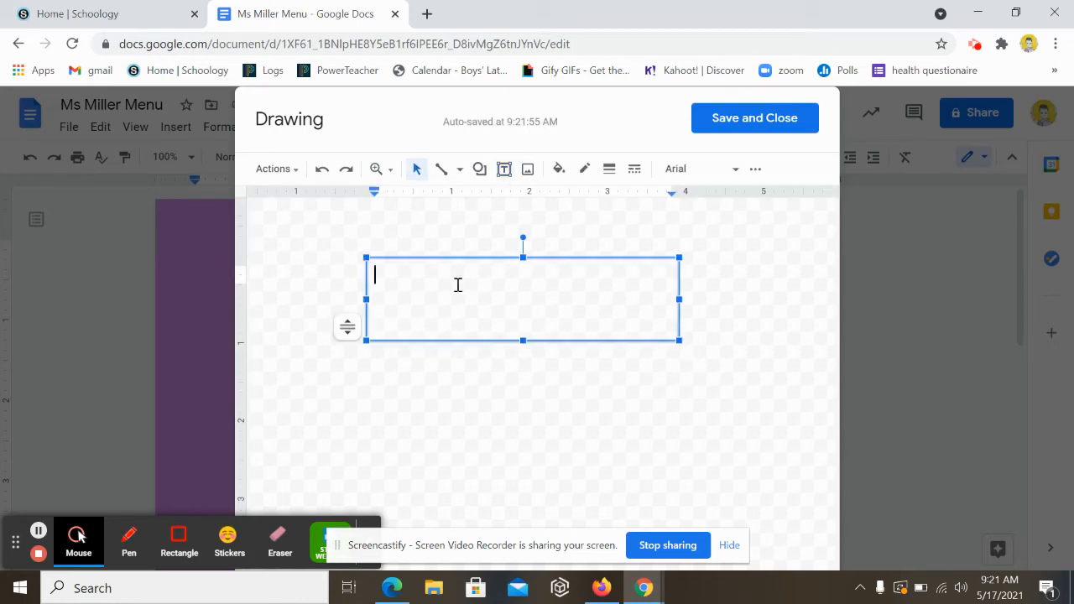
# Step: Enter "Cheesesteak: $24" as the first line of the text box and start a second line
pyautogui.write('Che')
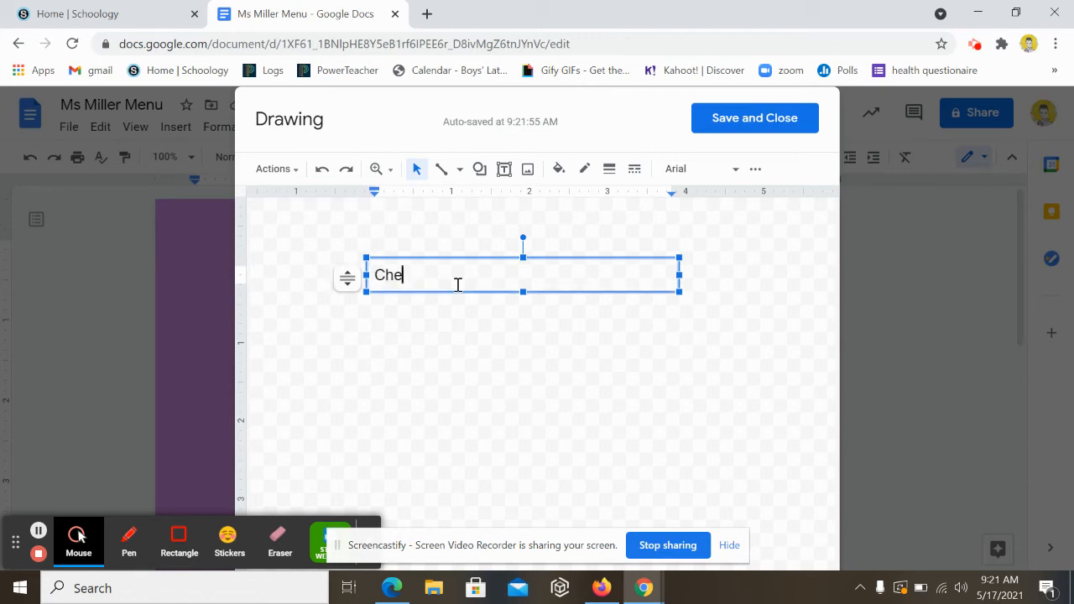
pyautogui.write('esesteak:')
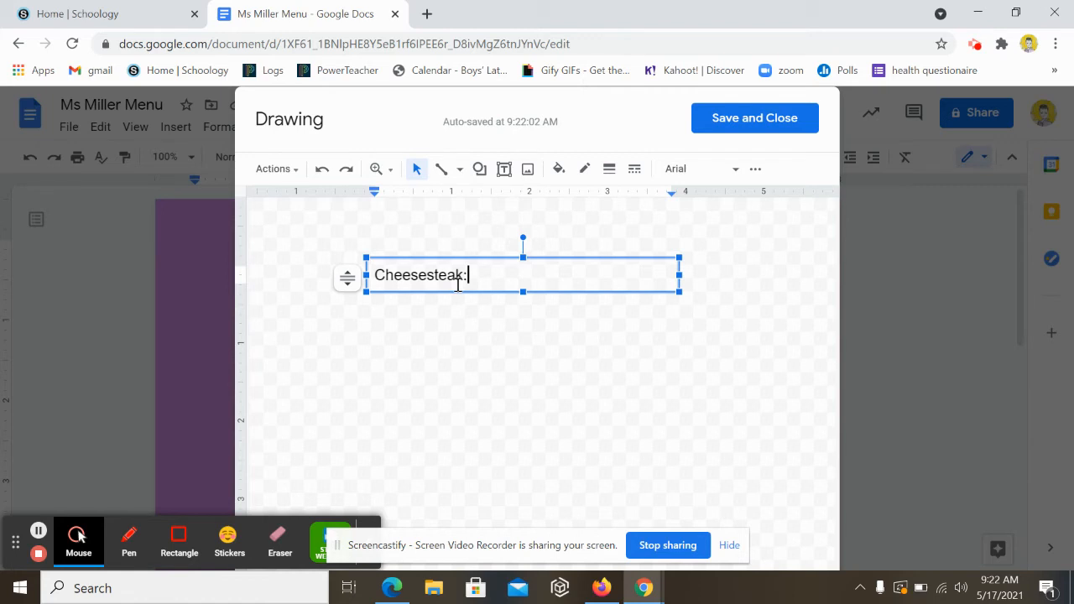
pyautogui.press('Return')
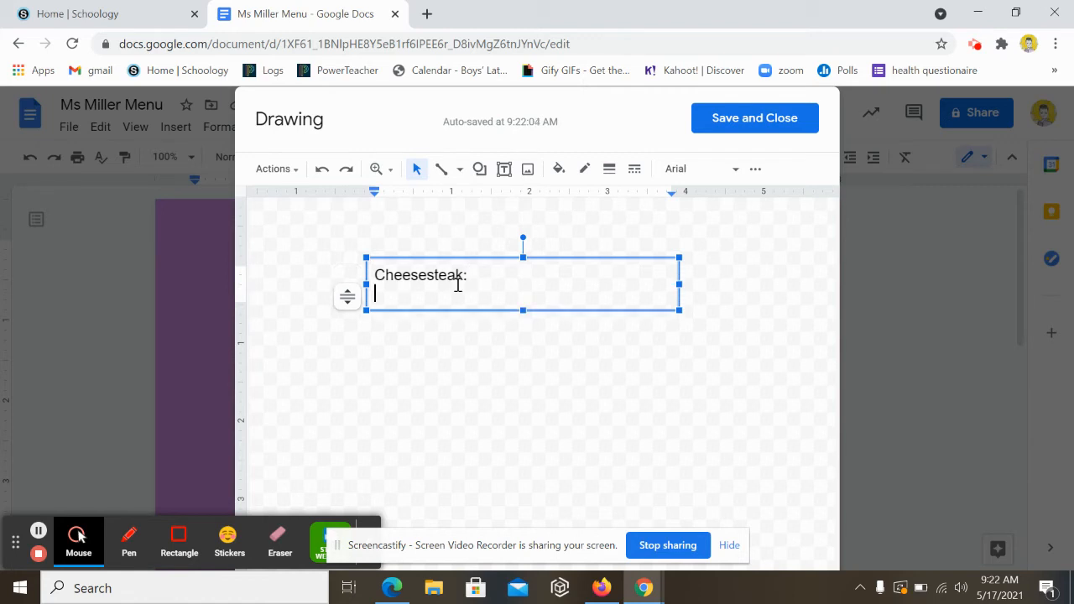
pyautogui.press('BackSpace')
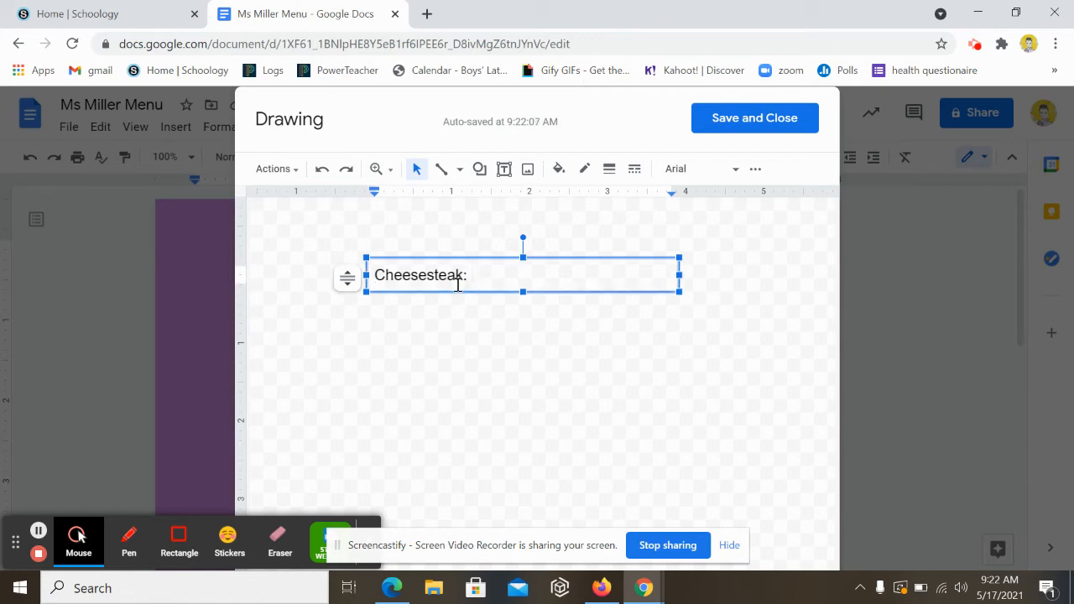
pyautogui.write('$24')
pyautogui.press('Return')
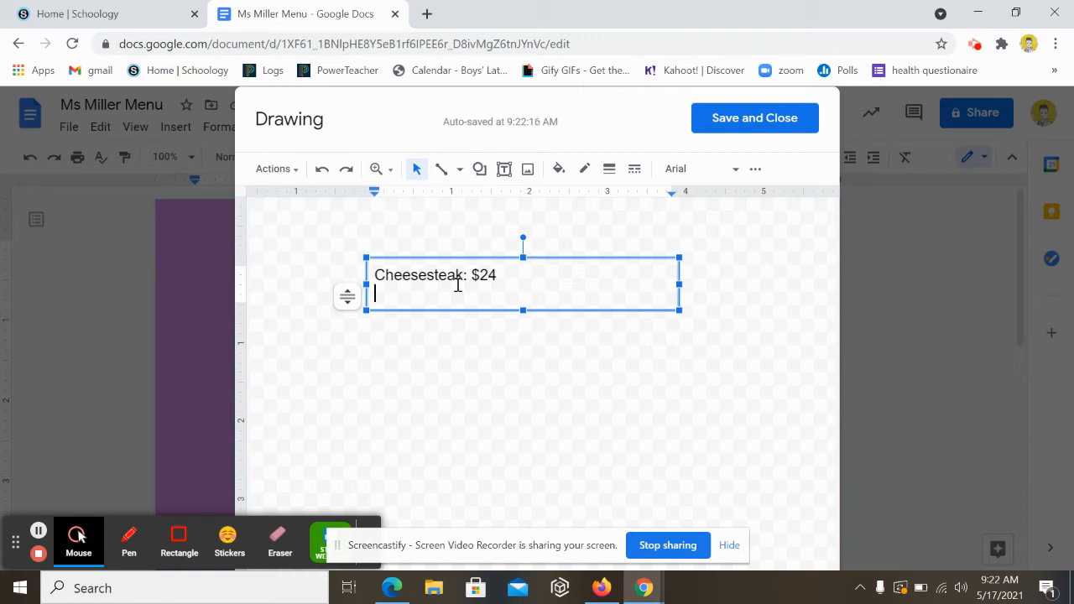
# Step: Write the item's description on the second line: "Steak and cheese with optional onions, peppers, and mushrooms"
pyautogui.write('Steak, cheese with')
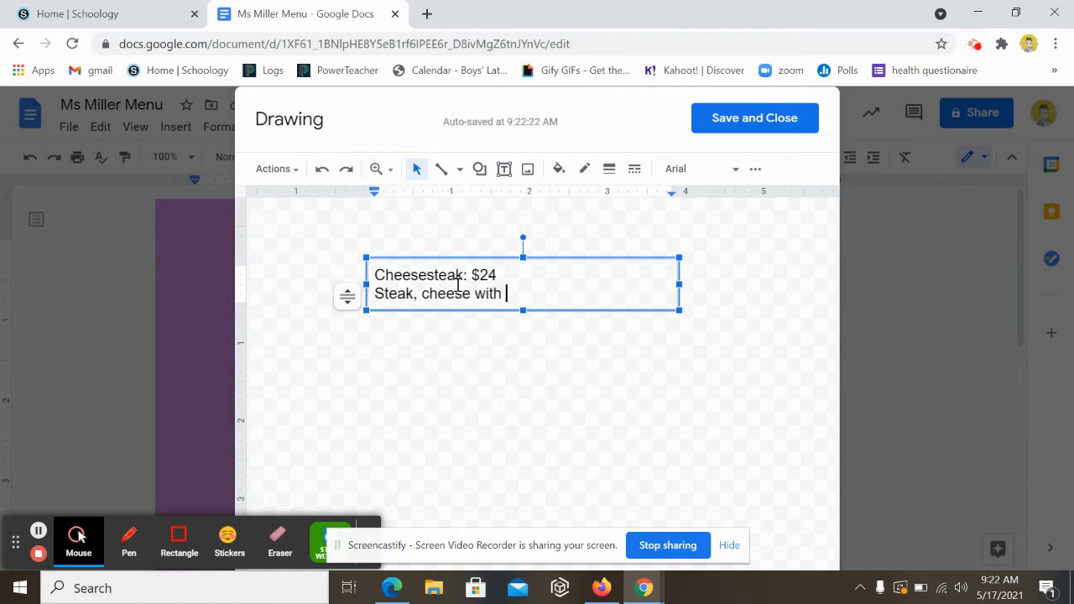
pyautogui.press('BackSpace')
pyautogui.press('BackSpace')
pyautogui.press('BackSpace')
pyautogui.press('BackSpace')
pyautogui.press('BackSpace')
pyautogui.press('BackSpace')
pyautogui.press('BackSpace')
pyautogui.press('BackSpace')
pyautogui.press('BackSpace')
pyautogui.press('BackSpace')
pyautogui.press('BackSpace')
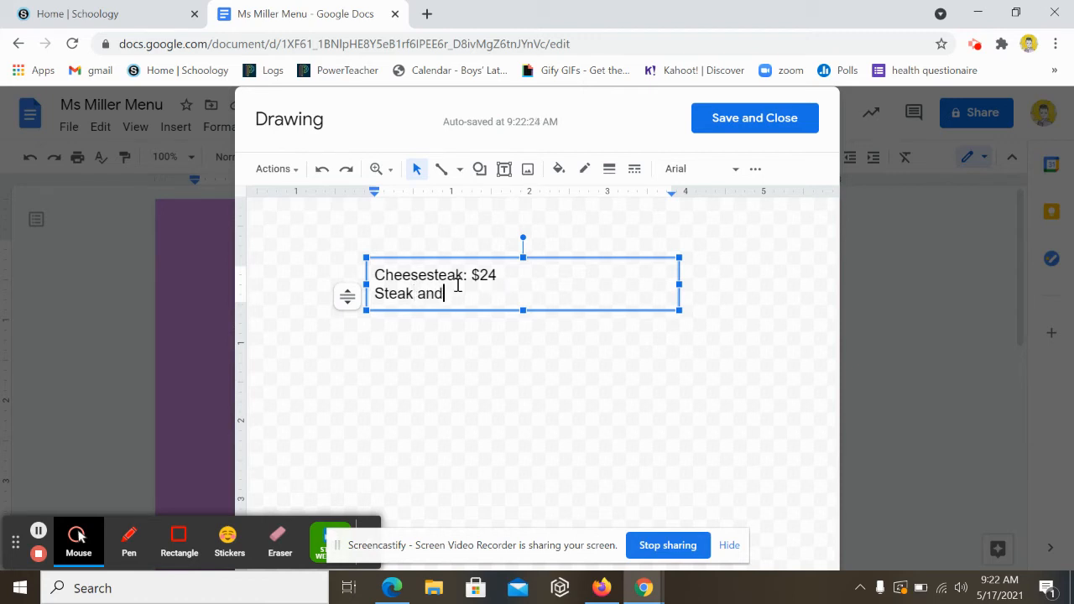
pyautogui.write('and cheese wit')
pyautogui.write('h op')
pyautogui.press('BackSpace')
pyautogui.write('opti')
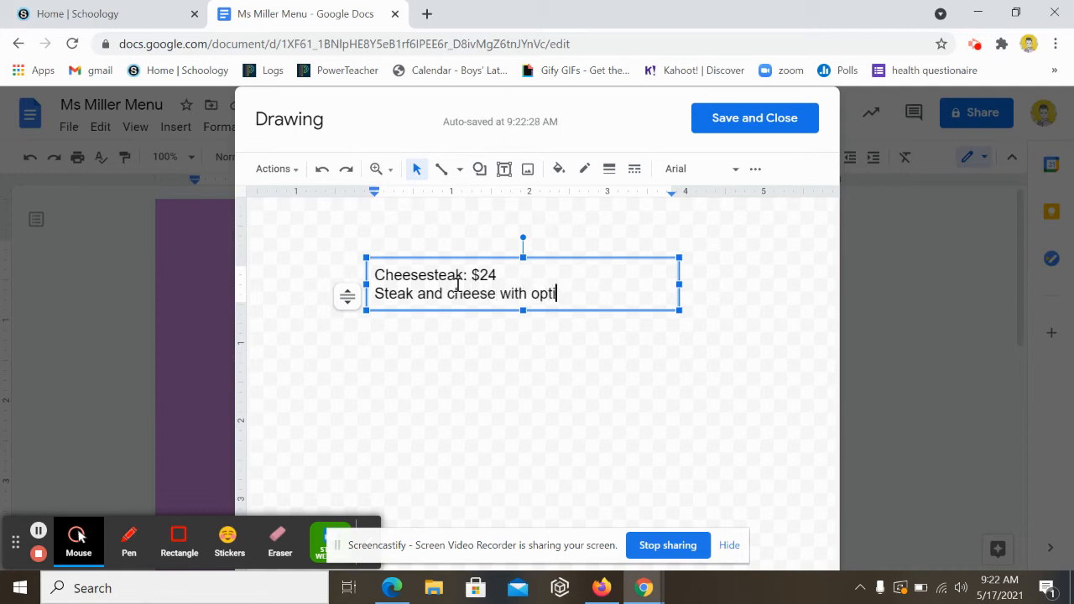
pyautogui.write('onal onions, pepper')
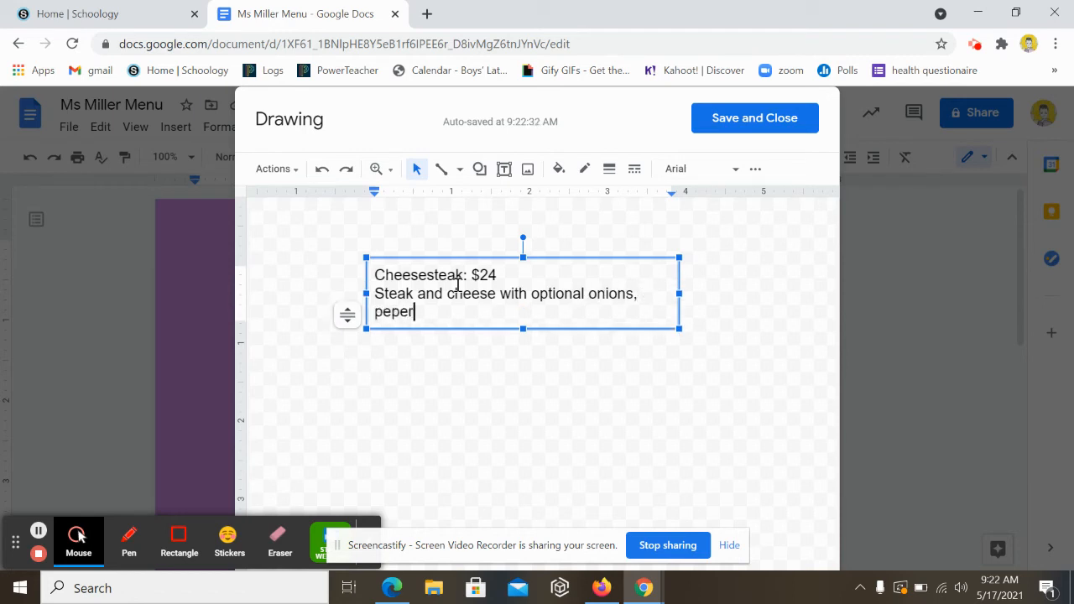
pyautogui.write('s')
pyautogui.press('BackSpace')
pyautogui.press('BackSpace')
pyautogui.press('BackSpace')
pyautogui.write('pers')
pyautogui.press('BackSpace')
pyautogui.press('BackSpace')
pyautogui.press('BackSpace')
pyautogui.press('BackSpace')
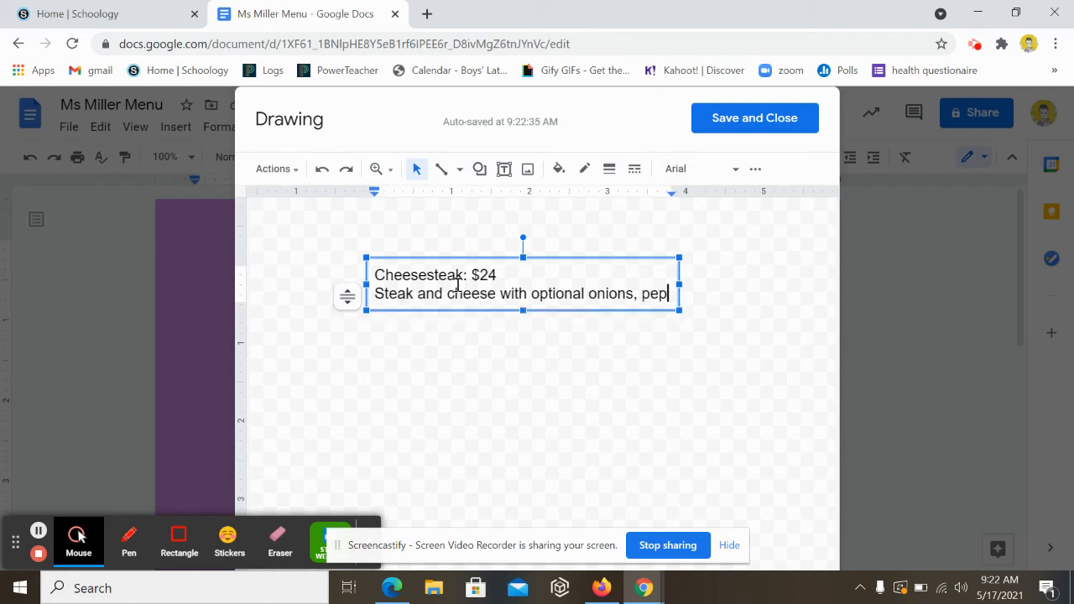
pyautogui.write('pers')
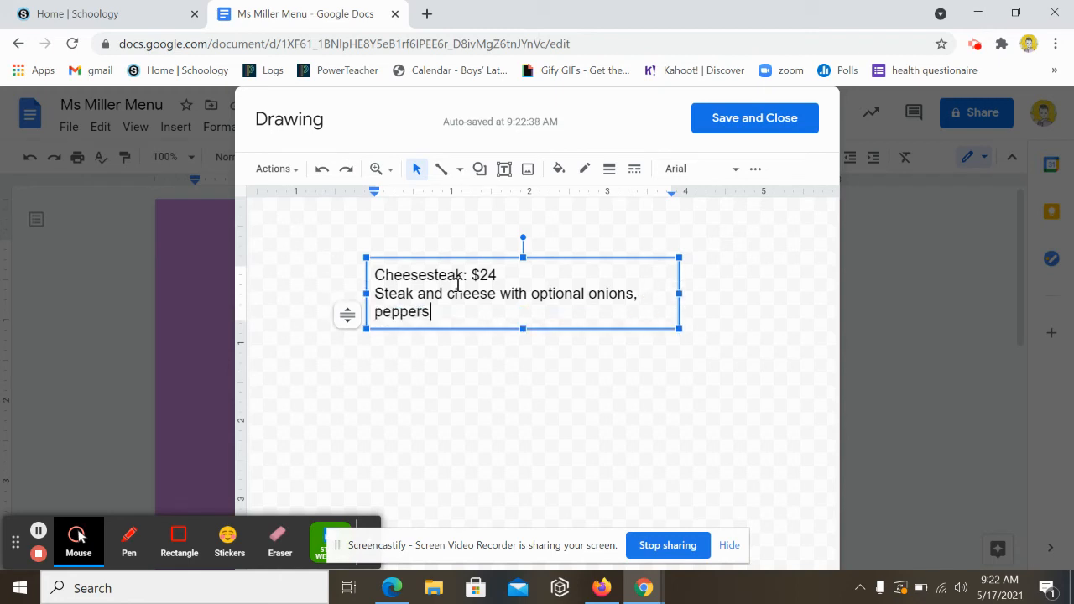
pyautogui.write(', and mushrooms')
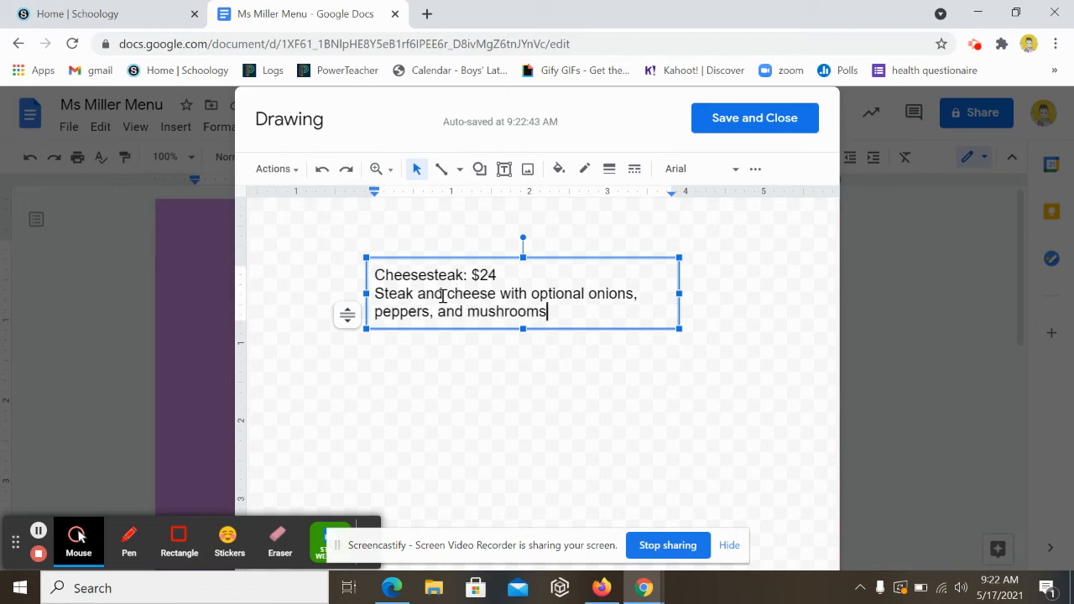
# Step: Insert "choice of" before "cheese" in the description line
pyautogui.click(449, 292)
pyautogui.write('choice ')
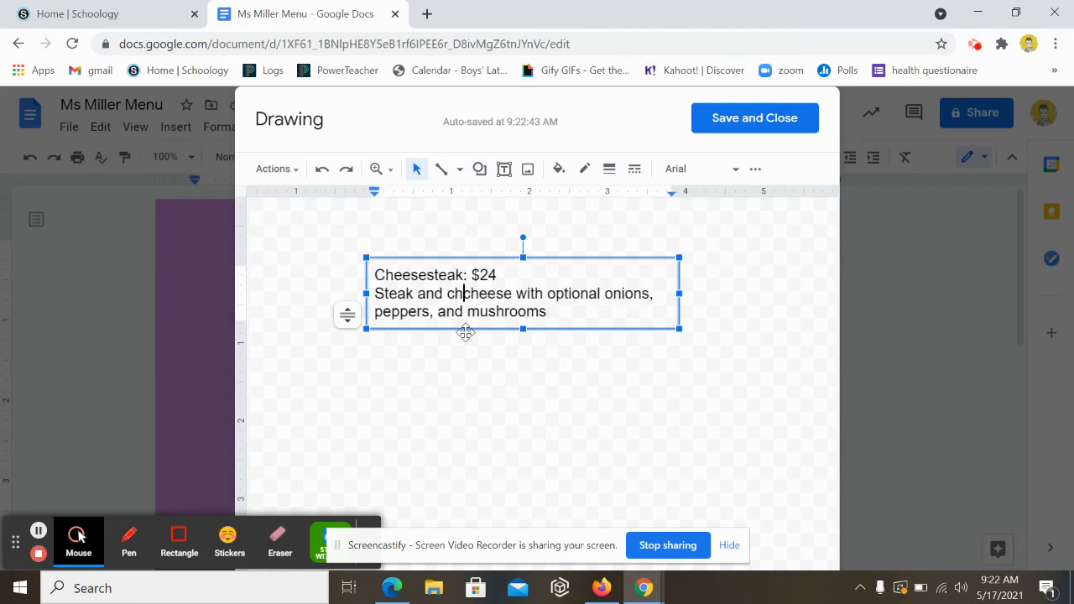
pyautogui.write('of')
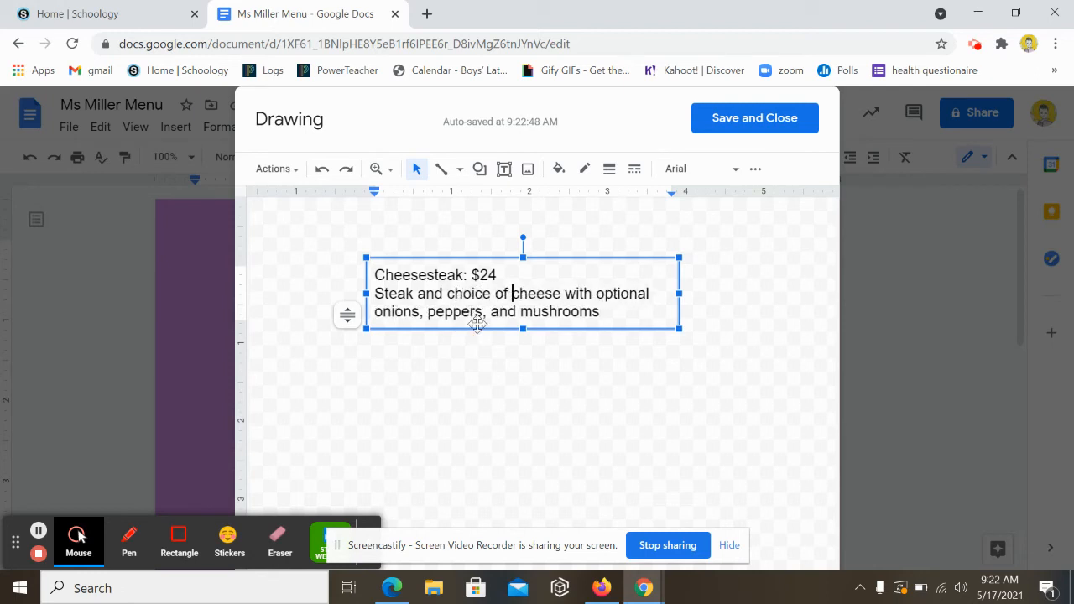
# Step: Change the font of the word "Cheesesteak" to Impact
pyautogui.moveTo(619, 317); pyautogui.dragTo(360, 293)
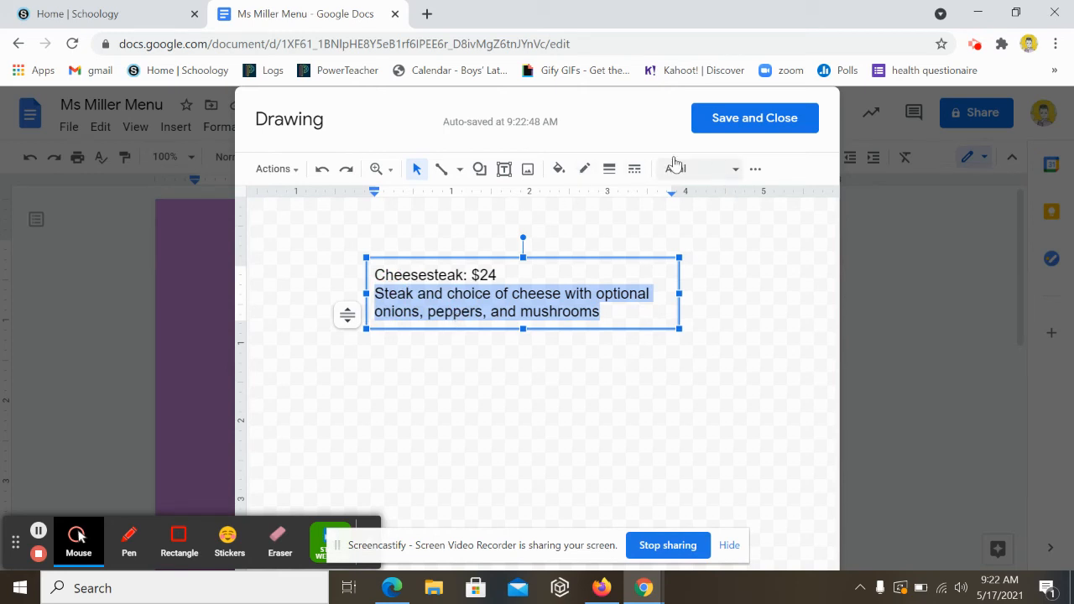
pyautogui.click(457, 275)
pyautogui.moveTo(457, 274); pyautogui.dragTo(360, 268)
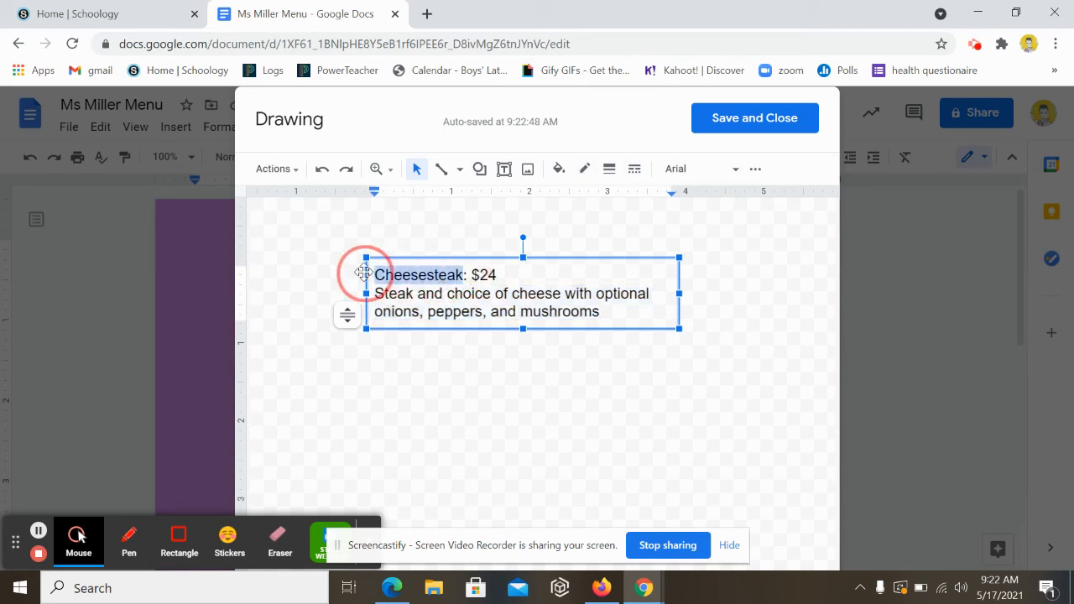
pyautogui.click(722, 169)
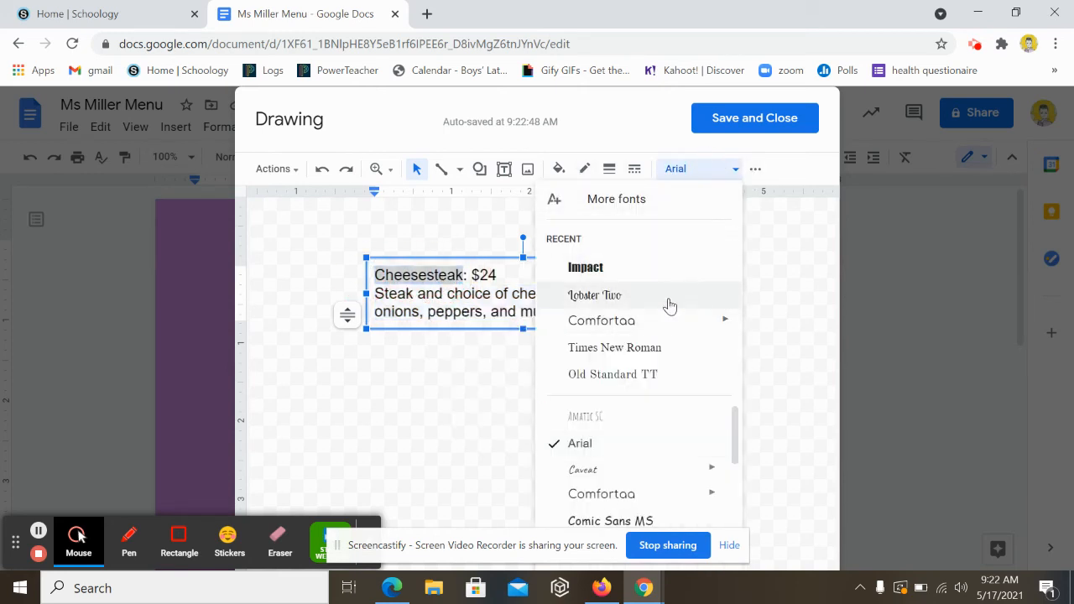
pyautogui.click(659, 267)
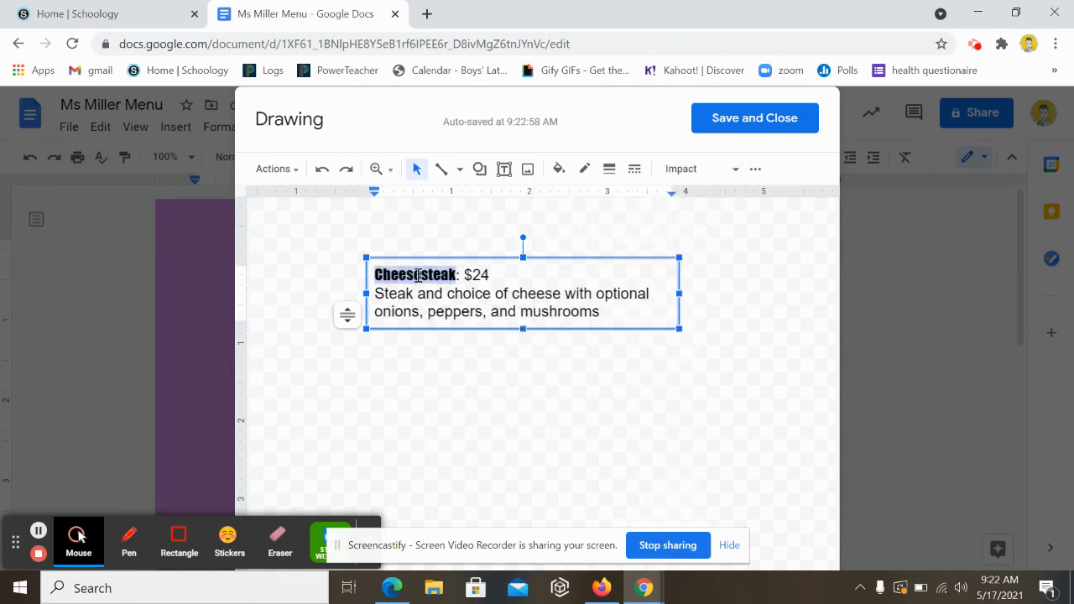
# Step: Increase the font size of the word "Cheesesteak" to 23
pyautogui.moveTo(501, 274)
pyautogui.mouseDown()
pyautogui.moveTo(443, 273)
pyautogui.moveTo(495, 273)
pyautogui.mouseUp()
pyautogui.click(452, 274)
pyautogui.moveTo(456, 273); pyautogui.dragTo(340, 277)
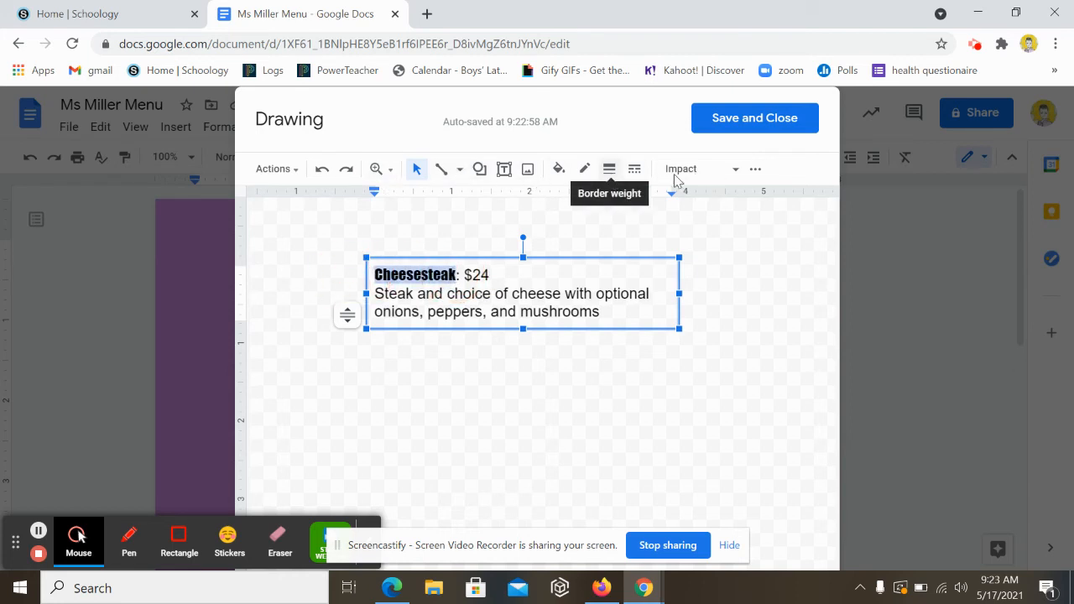
pyautogui.click(755, 169)
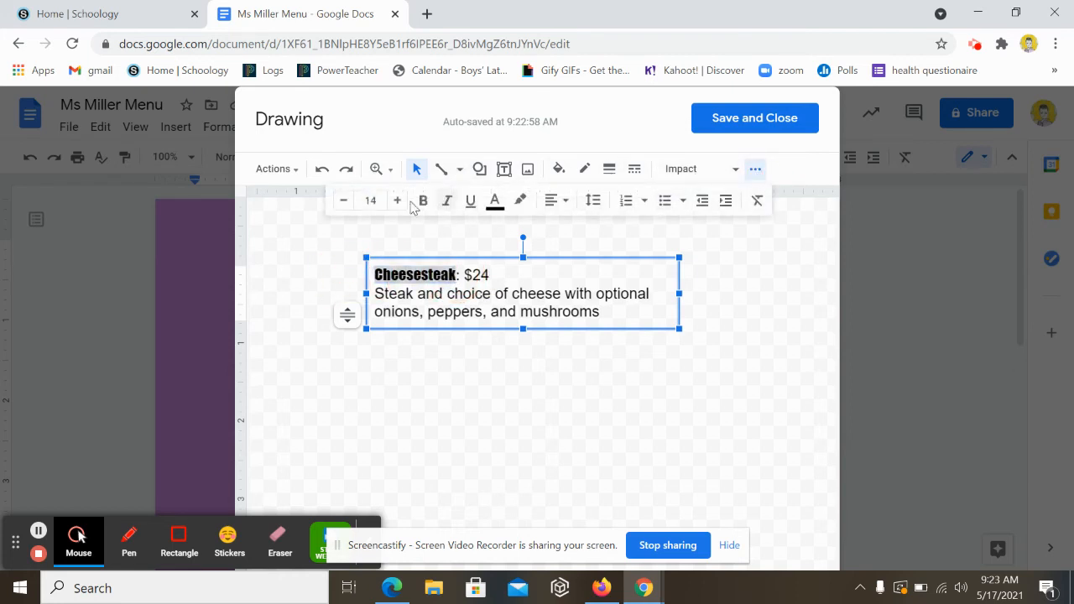
pyautogui.click(399, 200)
pyautogui.click(398, 200)
pyautogui.click(399, 199)
pyautogui.click(398, 199)
pyautogui.click(398, 199)
pyautogui.click(399, 200)
pyautogui.click(398, 199)
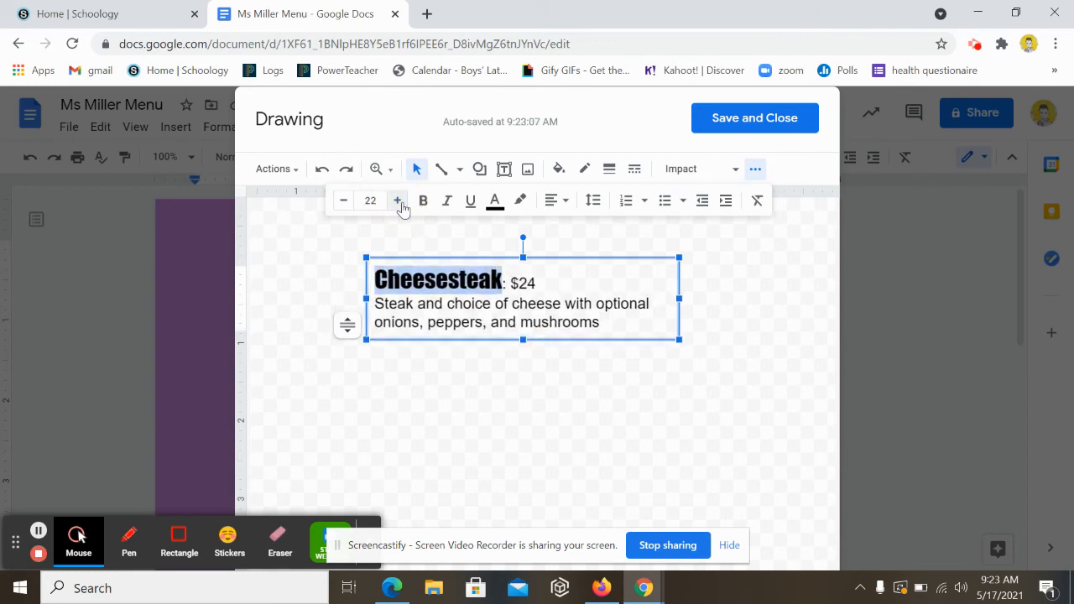
pyautogui.click(399, 200)
pyautogui.click(399, 200)
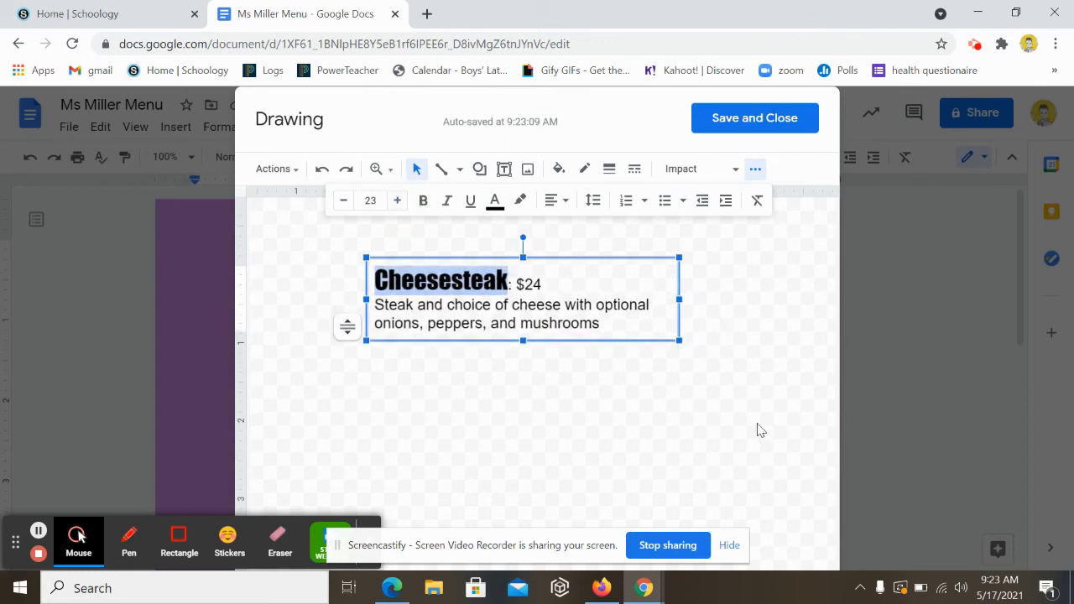
# Step: Fill the Cheesesteak text box with solid white
pyautogui.click(529, 401)
pyautogui.click(491, 304)
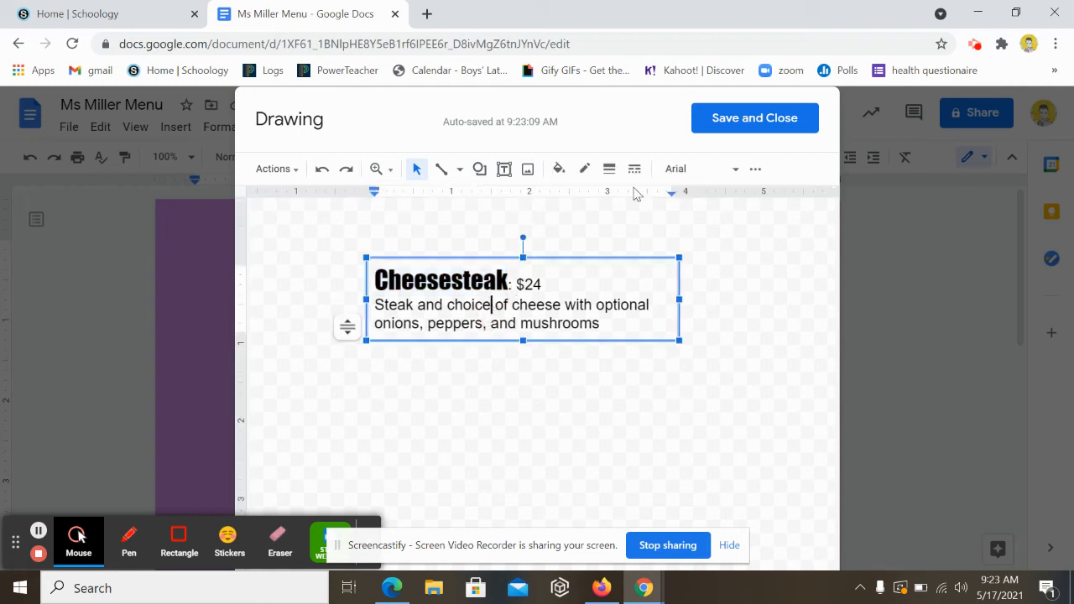
pyautogui.click(559, 168)
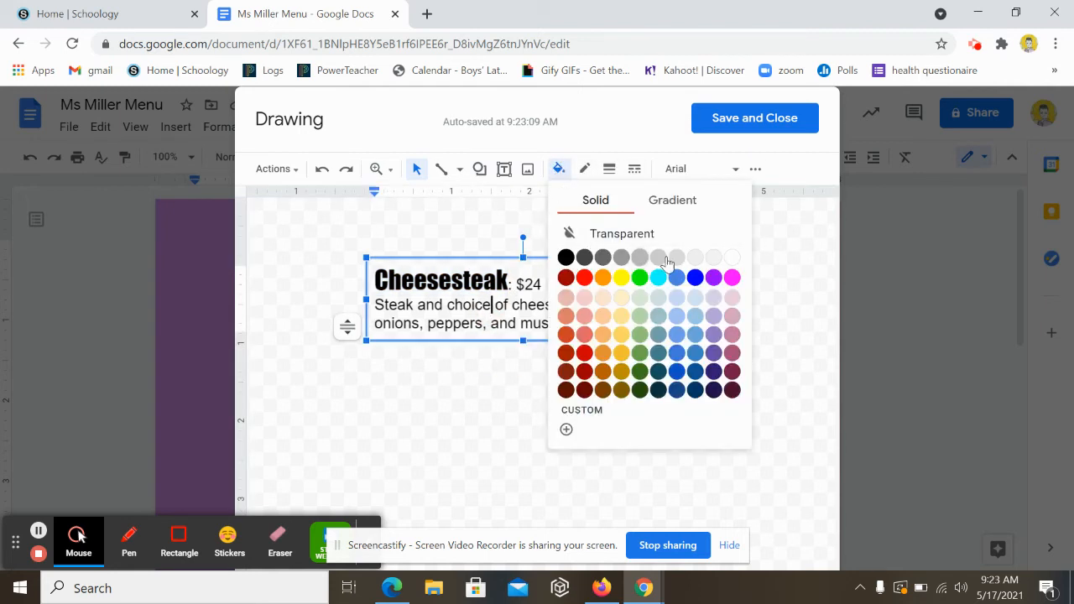
pyautogui.click(732, 258)
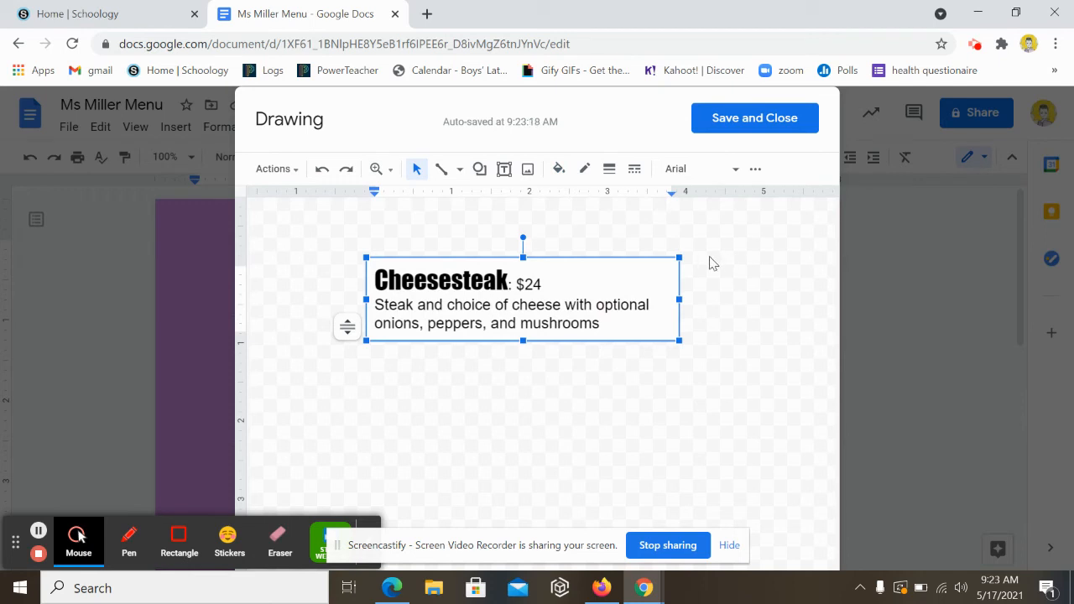
# Step: Give the Cheesesteak text box a black dotted 3px border and save the drawing into the document
pyautogui.click(585, 168)
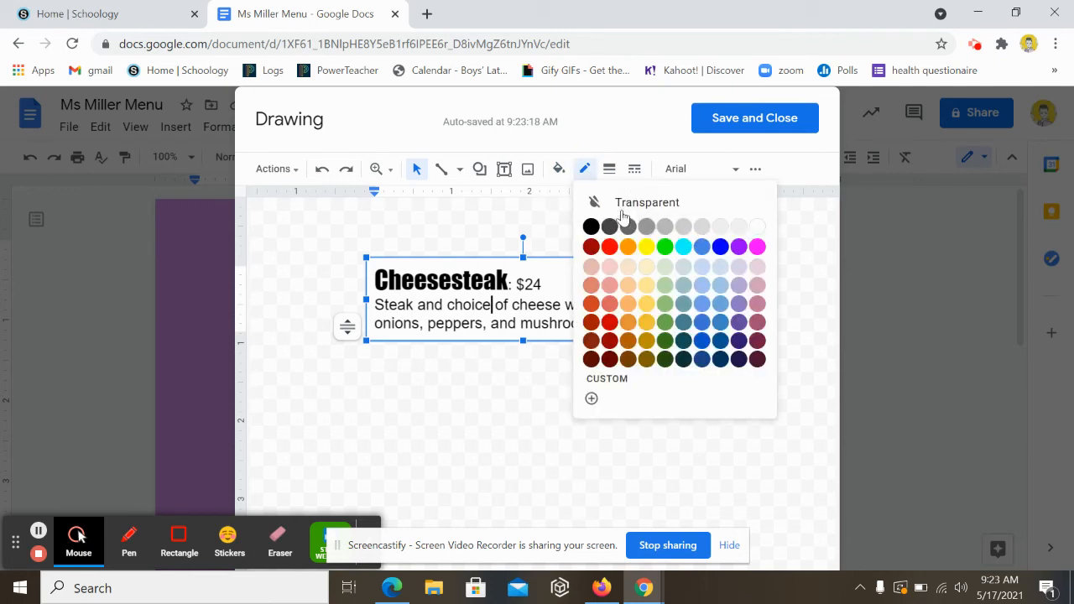
pyautogui.click(590, 225)
pyautogui.click(609, 170)
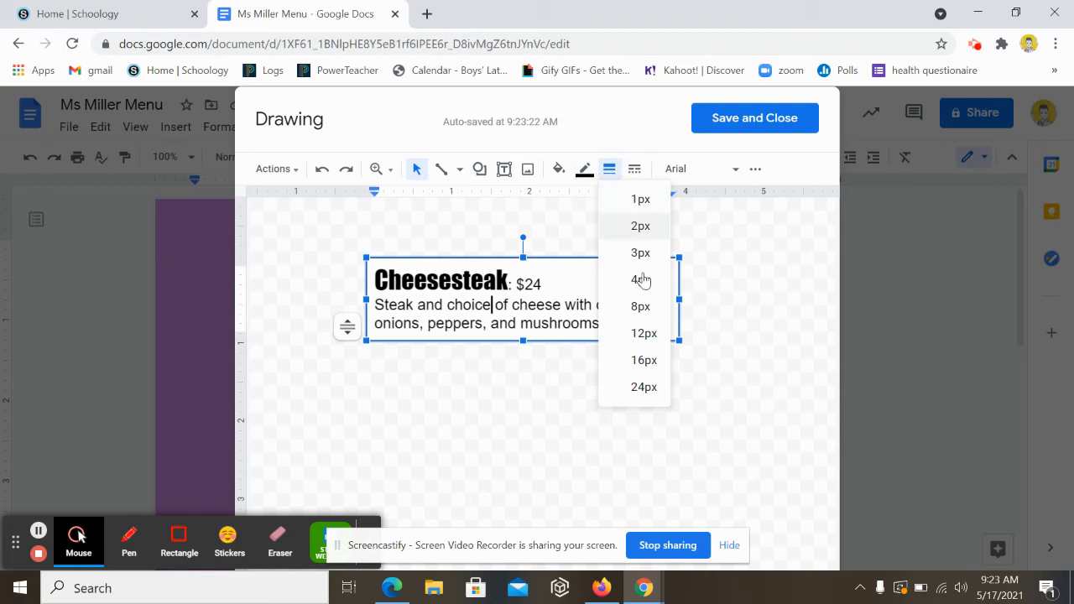
pyautogui.click(636, 170)
pyautogui.click(658, 229)
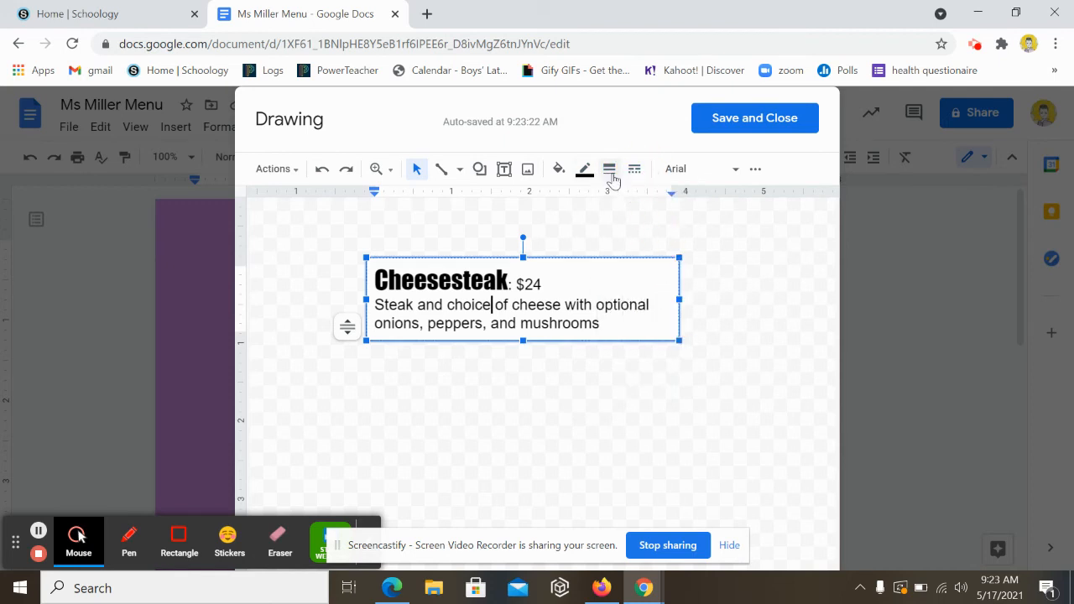
pyautogui.click(610, 170)
pyautogui.click(646, 250)
pyautogui.click(680, 411)
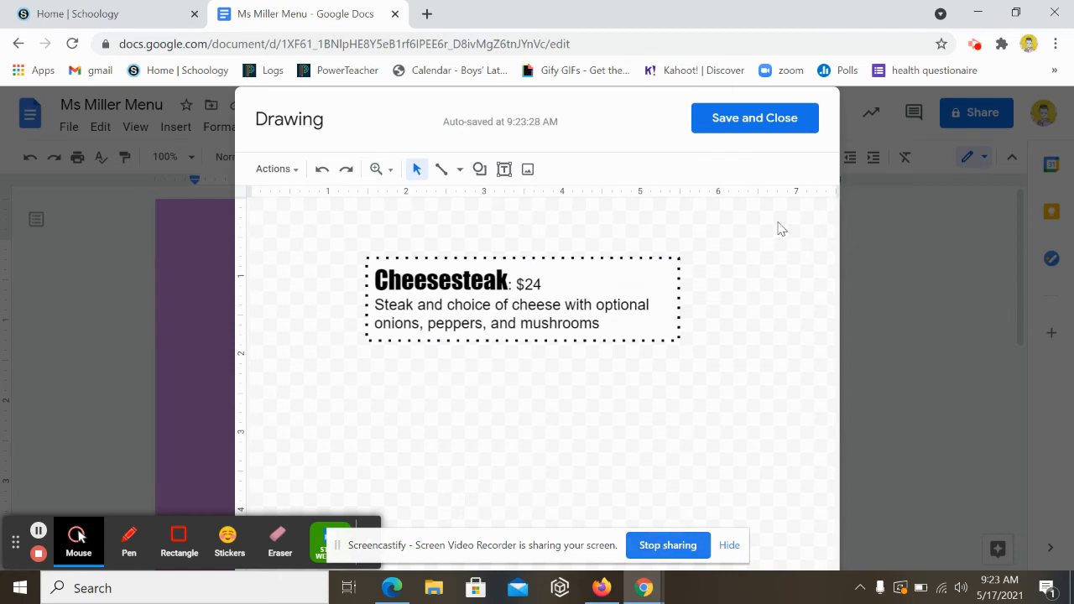
pyautogui.click(776, 124)
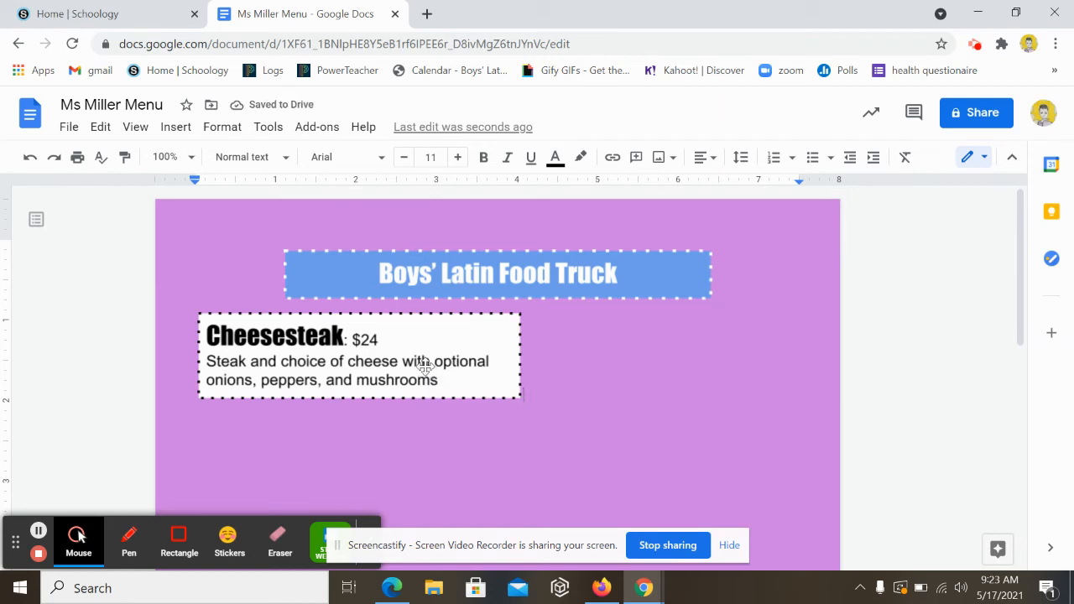
# Step: Try other text-wrapping layouts for the Cheesesteak drawing, move it around, and return it to in line with text
pyautogui.rightClick(425, 366)
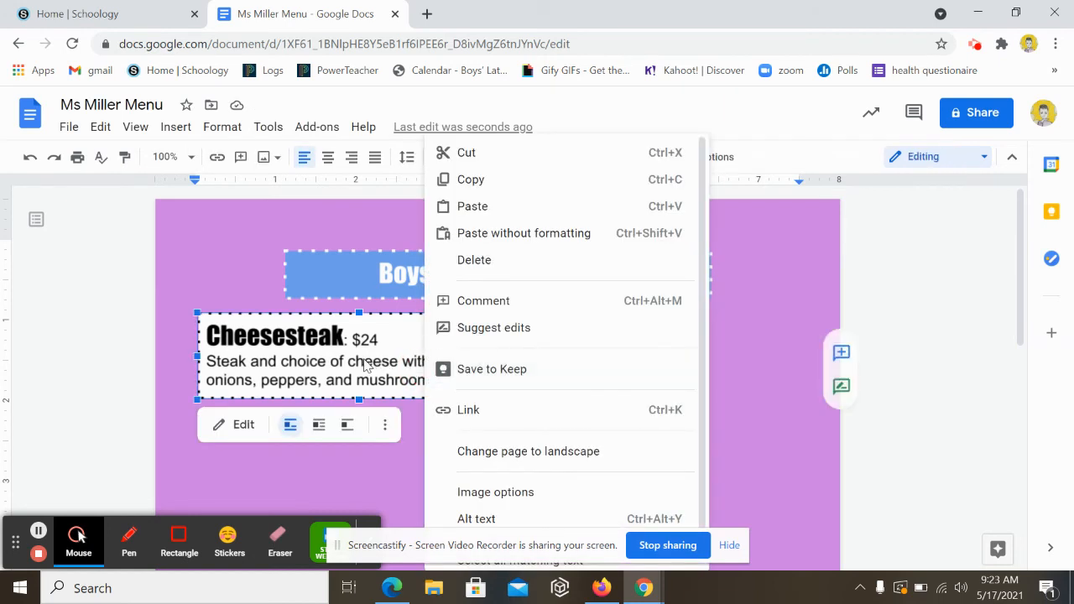
pyautogui.click(347, 427)
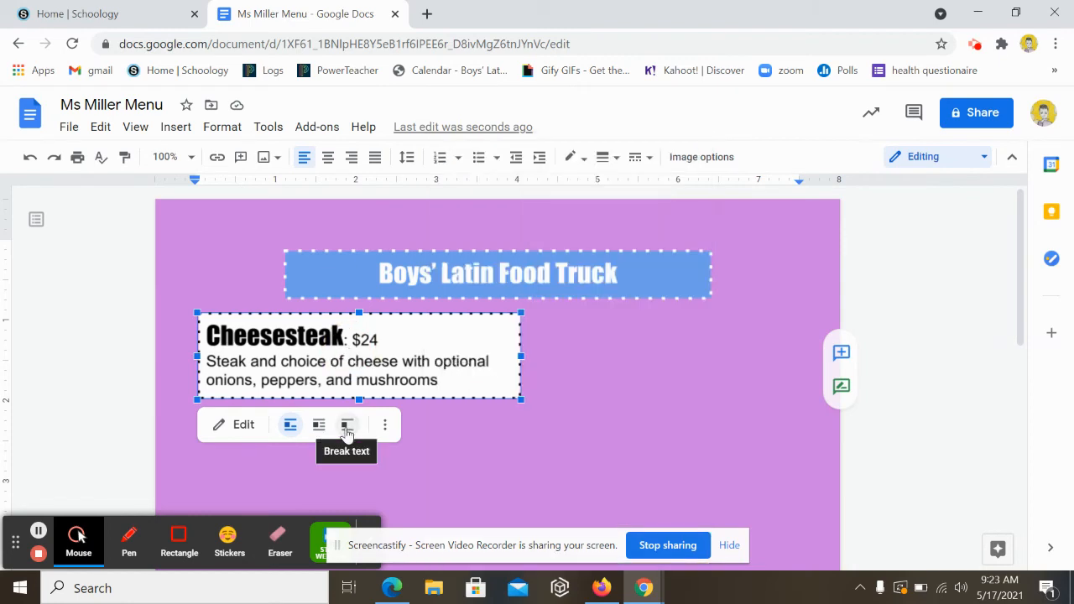
pyautogui.click(347, 427)
pyautogui.moveTo(436, 394)
pyautogui.mouseDown()
pyautogui.moveTo(625, 407)
pyautogui.moveTo(371, 360)
pyautogui.moveTo(479, 359)
pyautogui.moveTo(618, 389)
pyautogui.moveTo(618, 401)
pyautogui.moveTo(343, 364)
pyautogui.moveTo(378, 307)
pyautogui.moveTo(423, 399)
pyautogui.mouseUp()
pyautogui.click(348, 441)
pyautogui.click(298, 472)
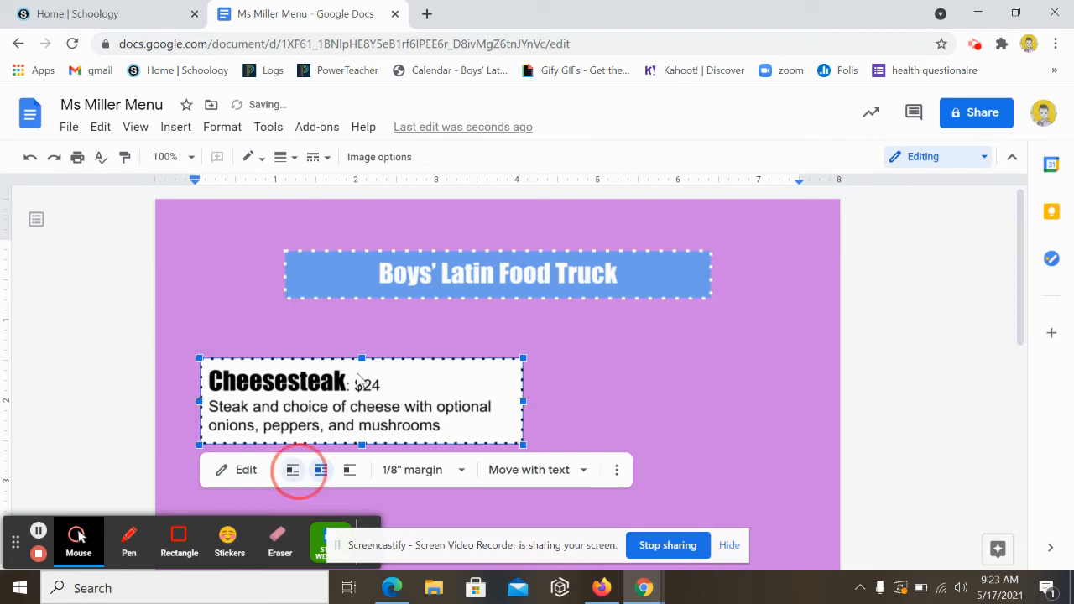
pyautogui.moveTo(382, 358); pyautogui.dragTo(568, 358)
pyautogui.click(404, 357)
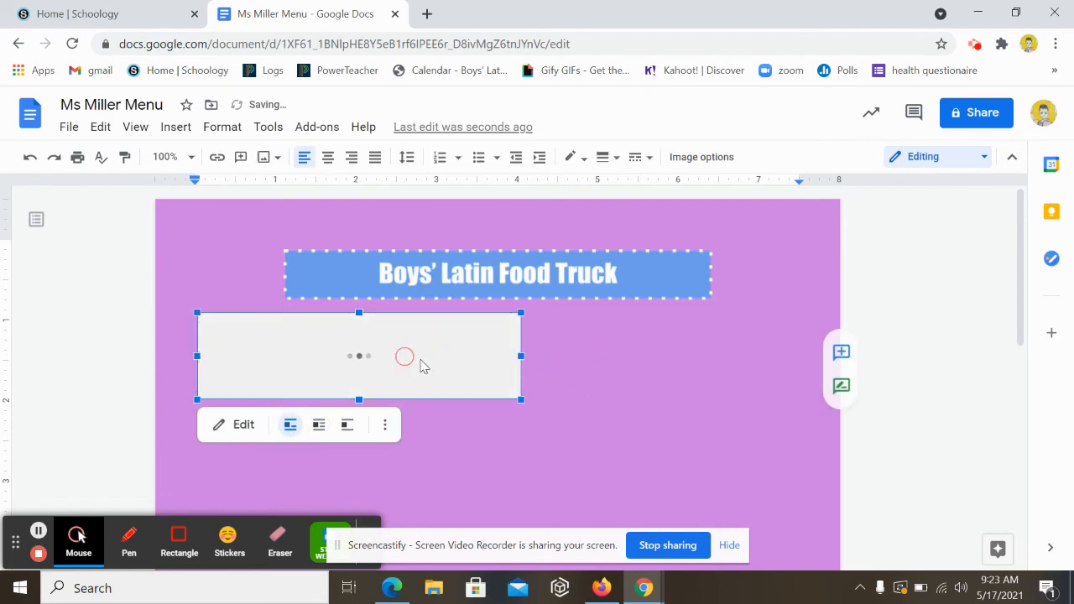
# Step: Set the Cheesesteak drawing to break text and move it slightly lower beneath the heading, near the page's left margin
pyautogui.click(348, 425)
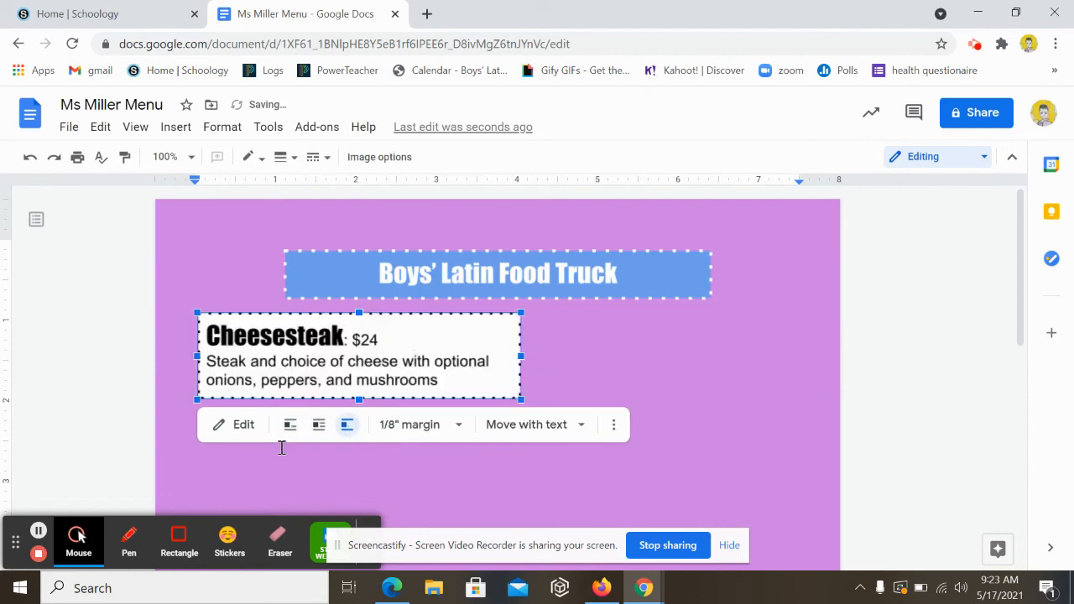
pyautogui.moveTo(424, 362)
pyautogui.mouseDown()
pyautogui.moveTo(422, 395)
pyautogui.moveTo(482, 389)
pyautogui.mouseUp()
pyautogui.click(606, 382)
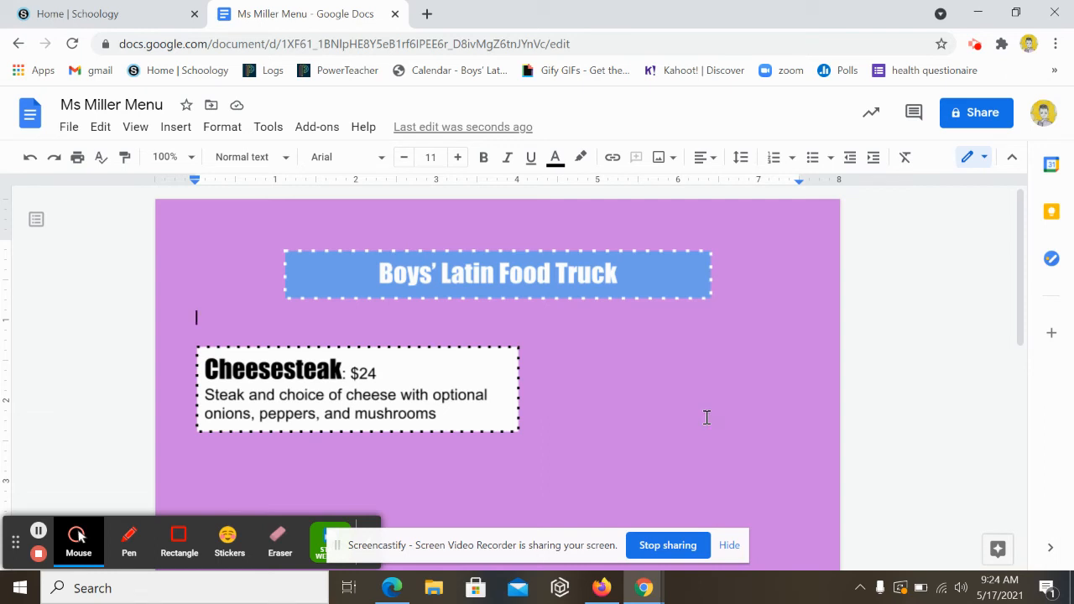
# Step: Search the web from within the document for "cheesesteak" images and look through the results
pyautogui.click(182, 133)
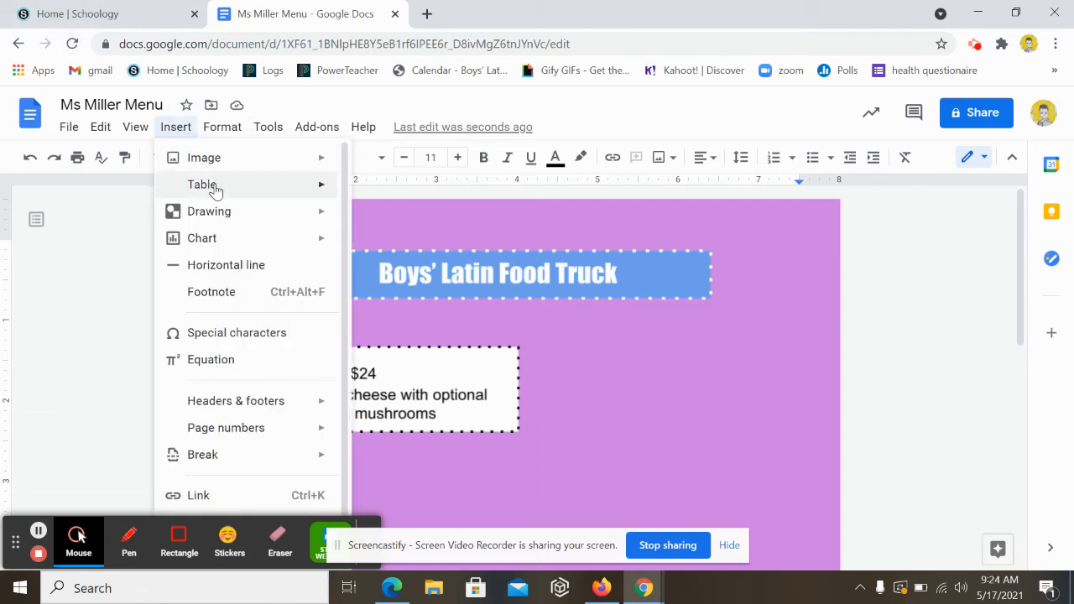
pyautogui.moveTo(220, 160)
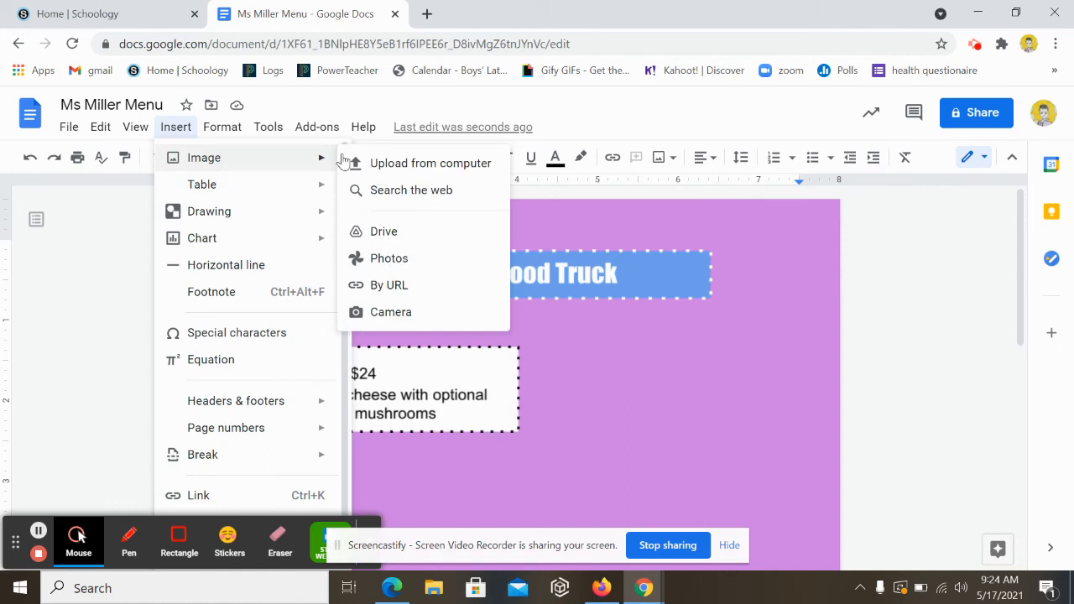
pyautogui.click(397, 193)
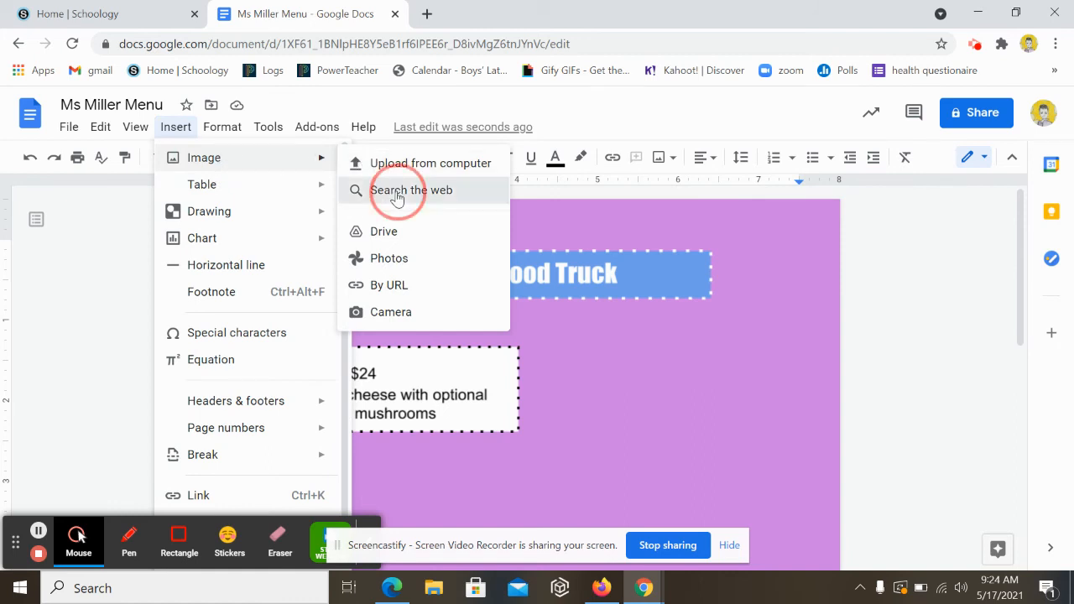
pyautogui.write('ch')
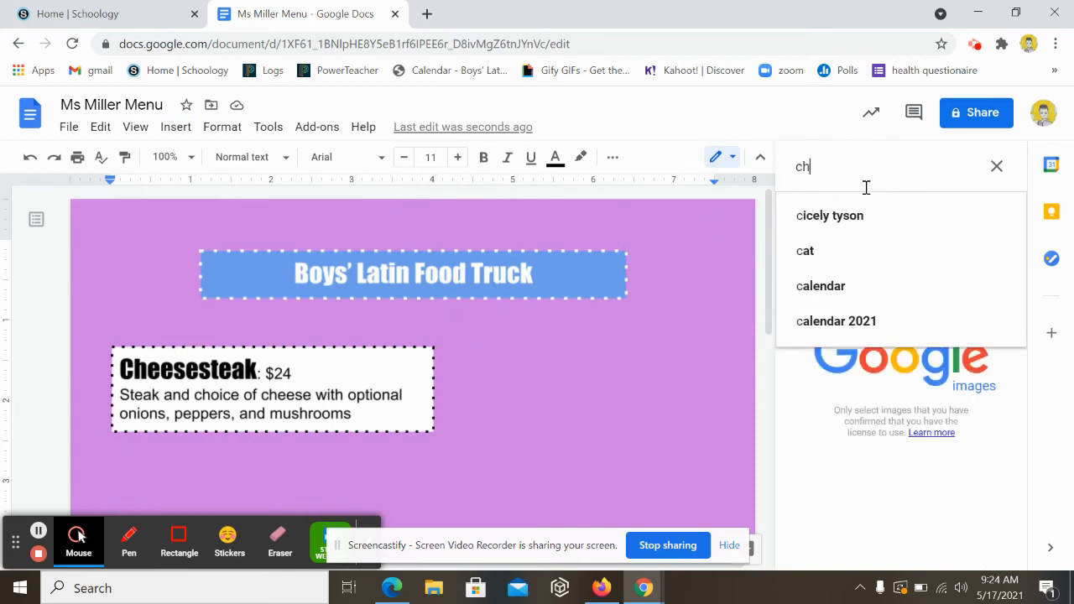
pyautogui.write('eese')
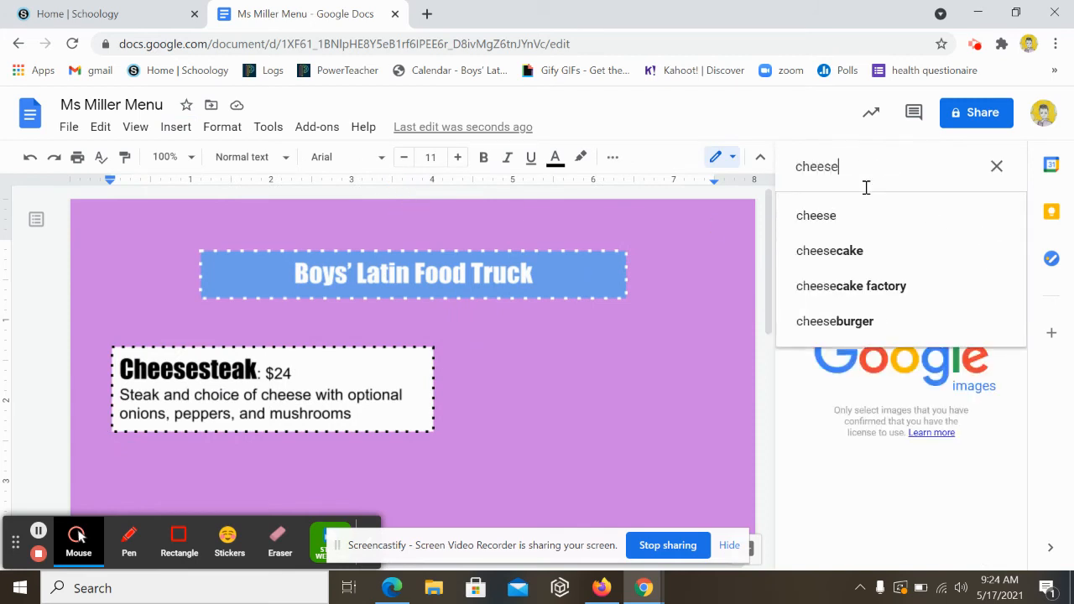
pyautogui.write('strak')
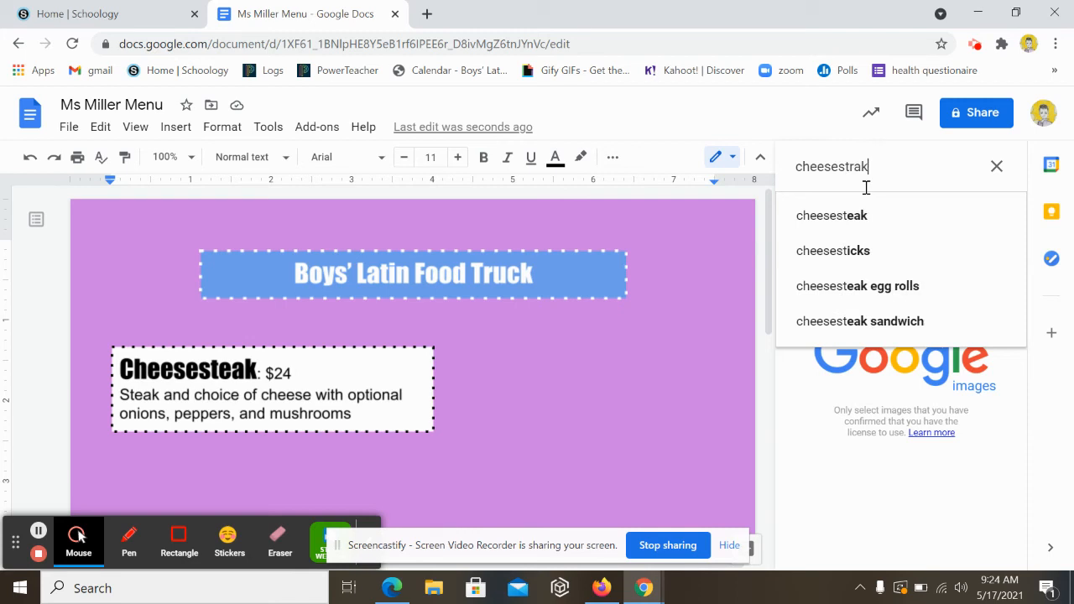
pyautogui.press('BackSpace')
pyautogui.press('BackSpace')
pyautogui.press('BackSpace')
pyautogui.write('eak')
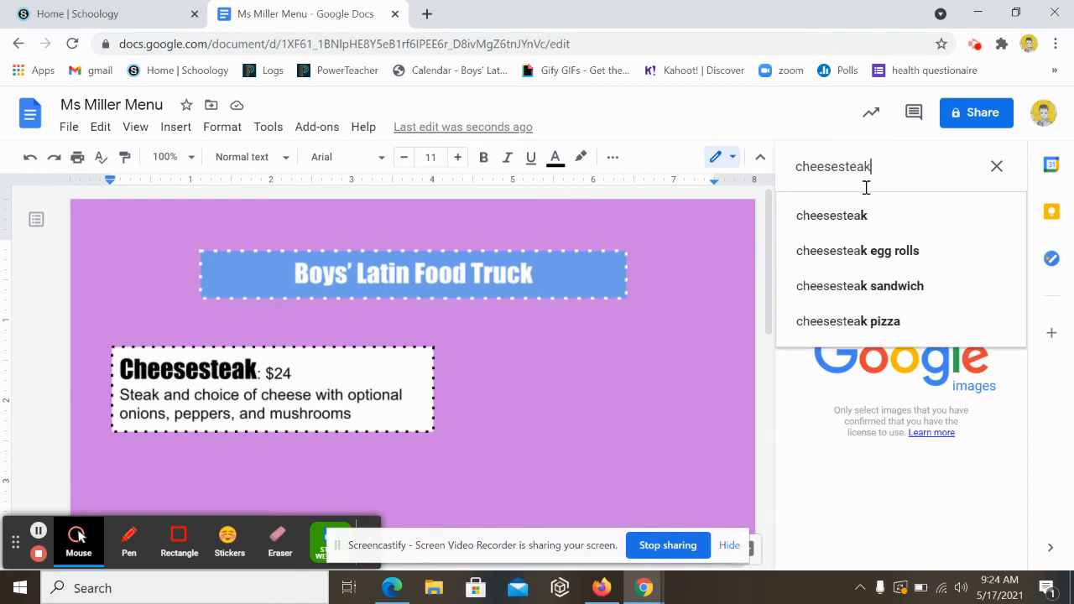
pyautogui.press('Return')
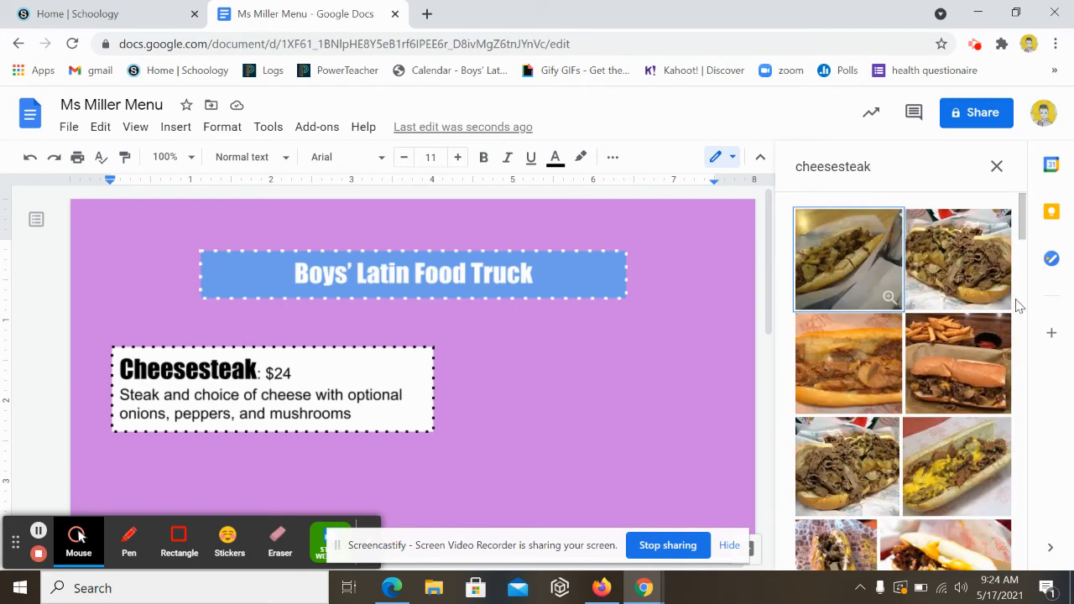
pyautogui.scroll(-2, 977, 370)
pyautogui.scroll(-5, 977, 370)
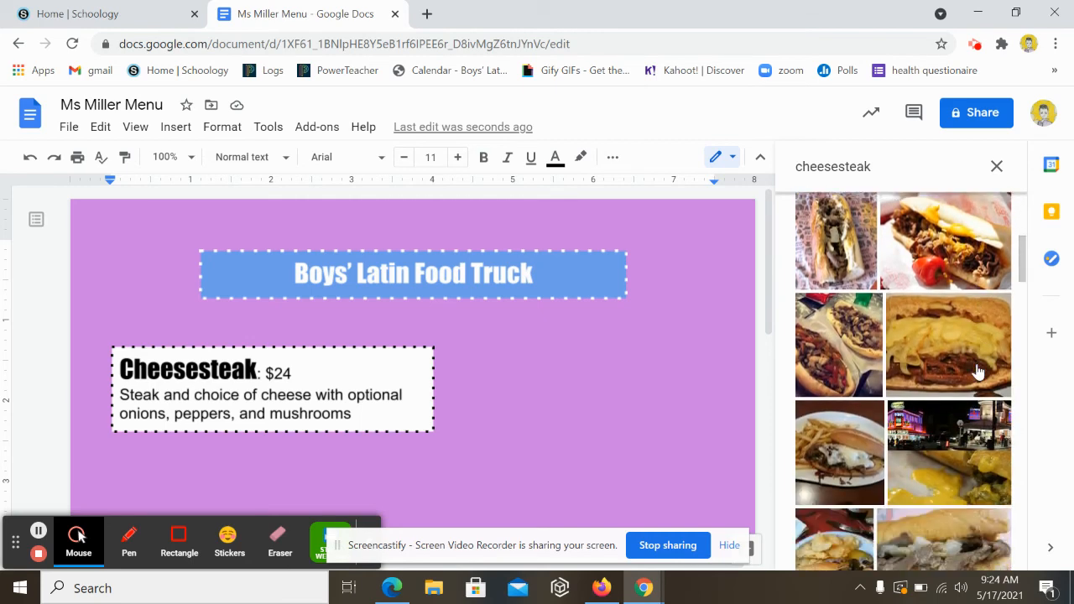
pyautogui.scroll(-5, 978, 370)
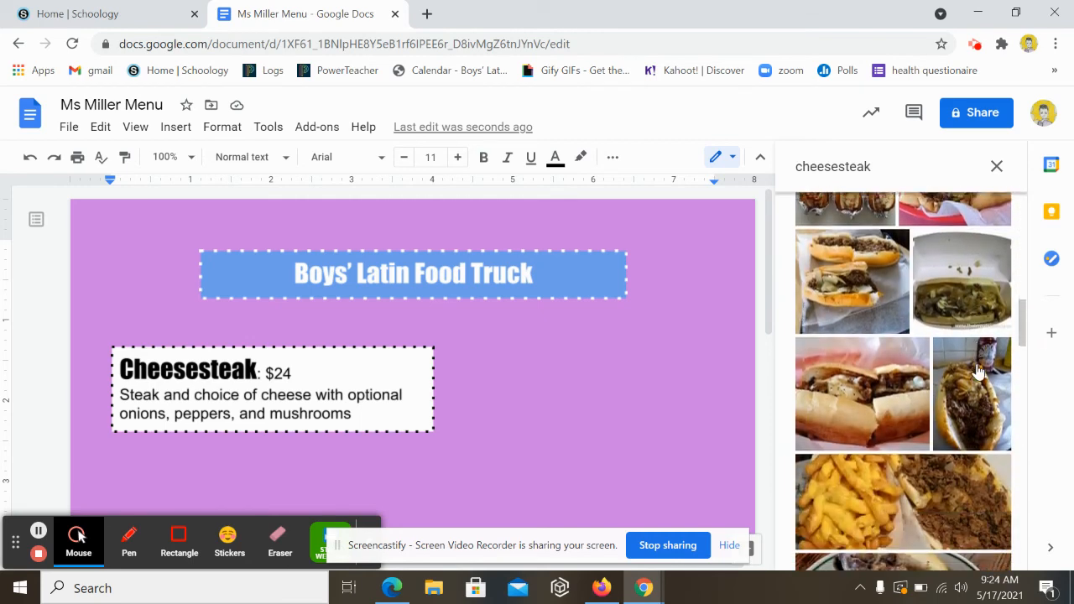
pyautogui.scroll(-6, 977, 372)
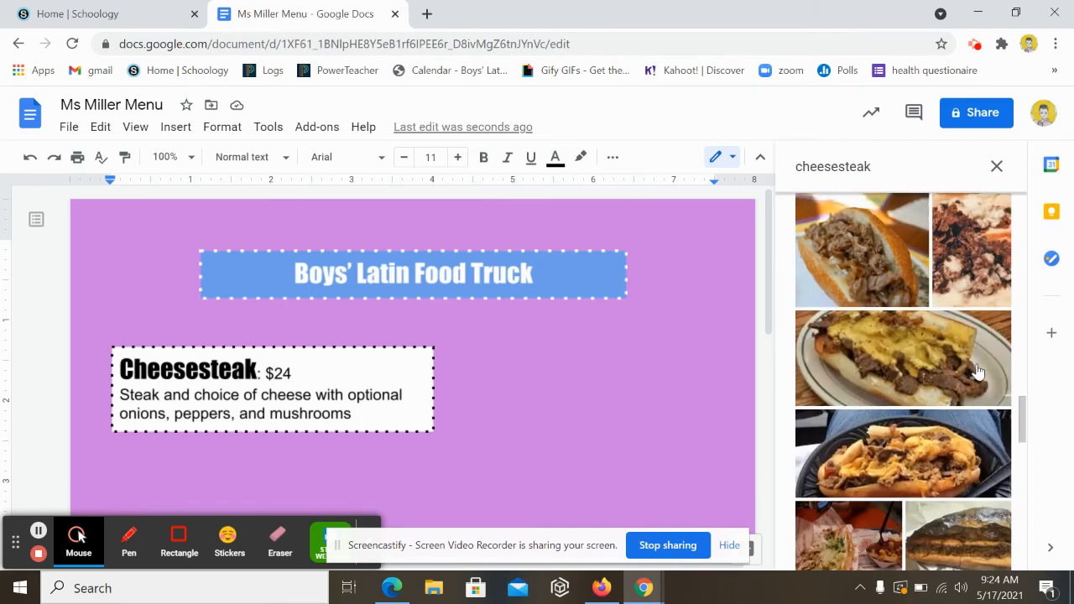
pyautogui.scroll(6, 973, 372)
pyautogui.scroll(10, 971, 369)
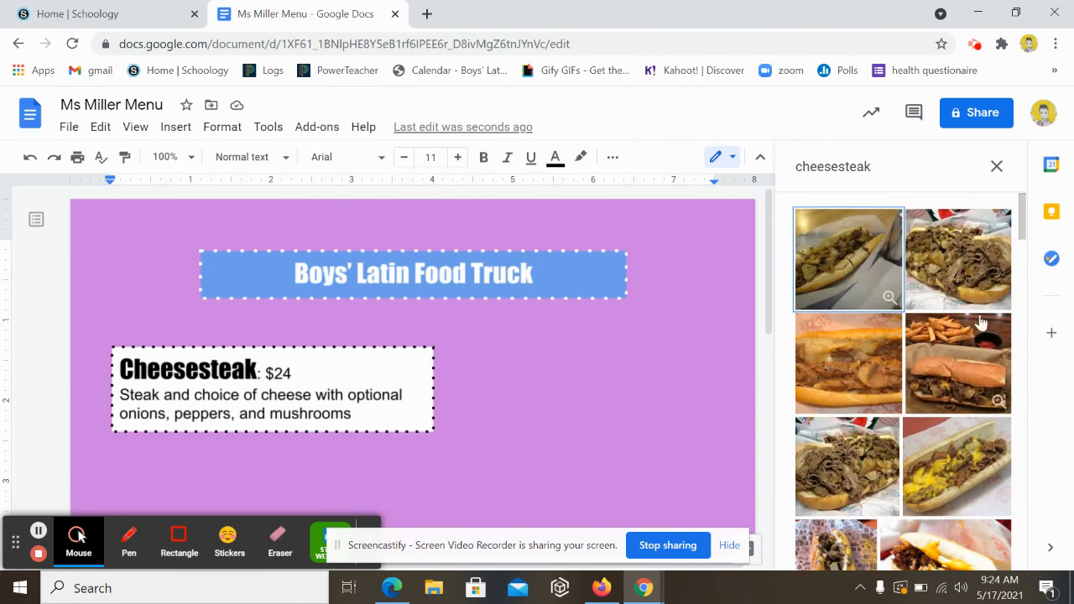
# Step: Refine the image search to "cheesesteak clipart" and look through the results
pyautogui.click(904, 161)
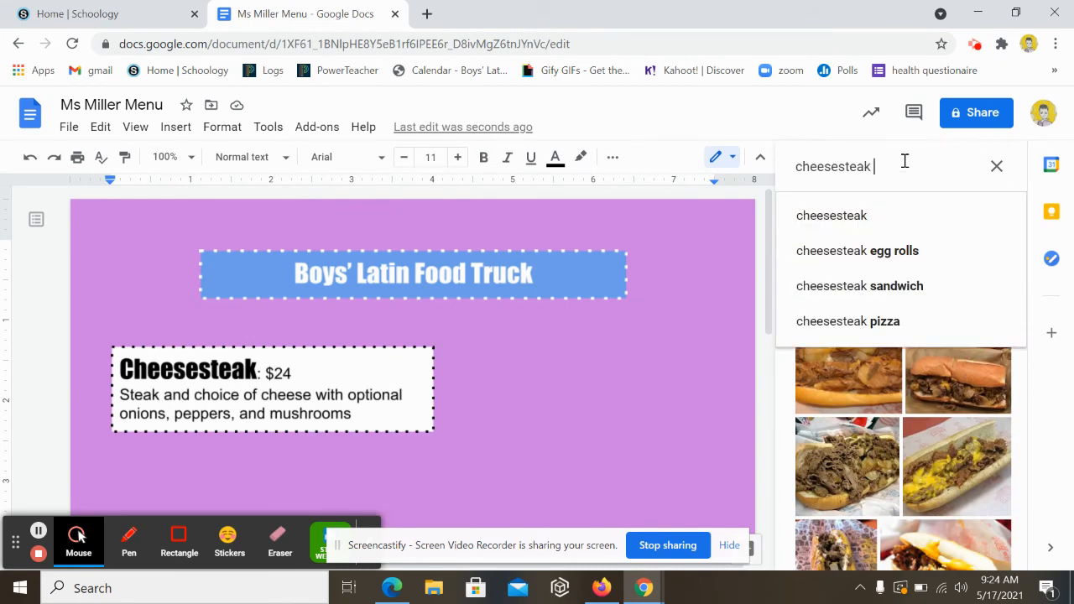
pyautogui.write('clipa')
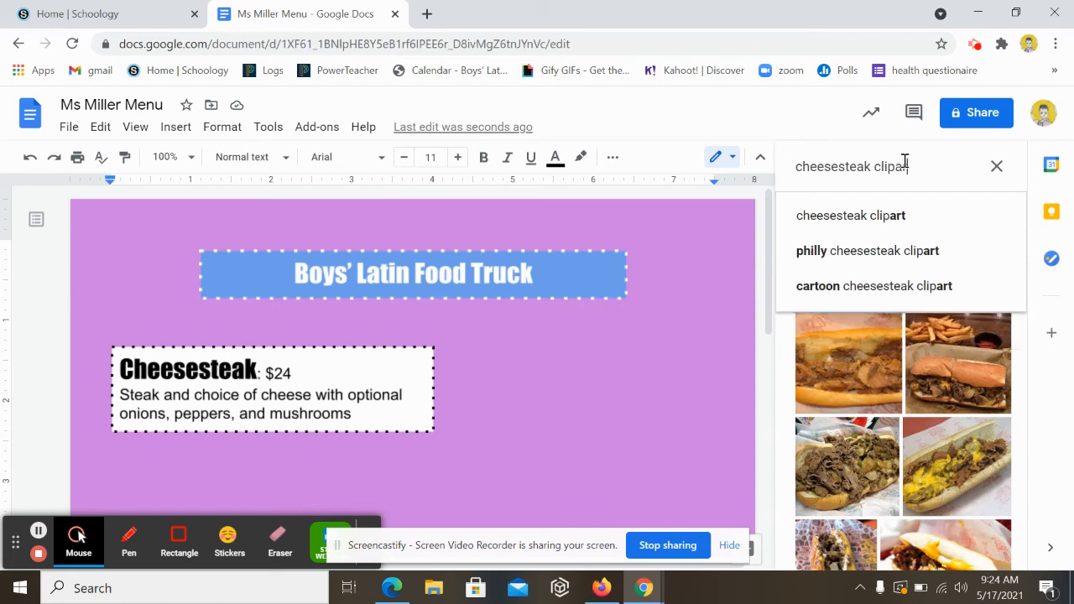
pyautogui.write('rt')
pyautogui.press('Return')
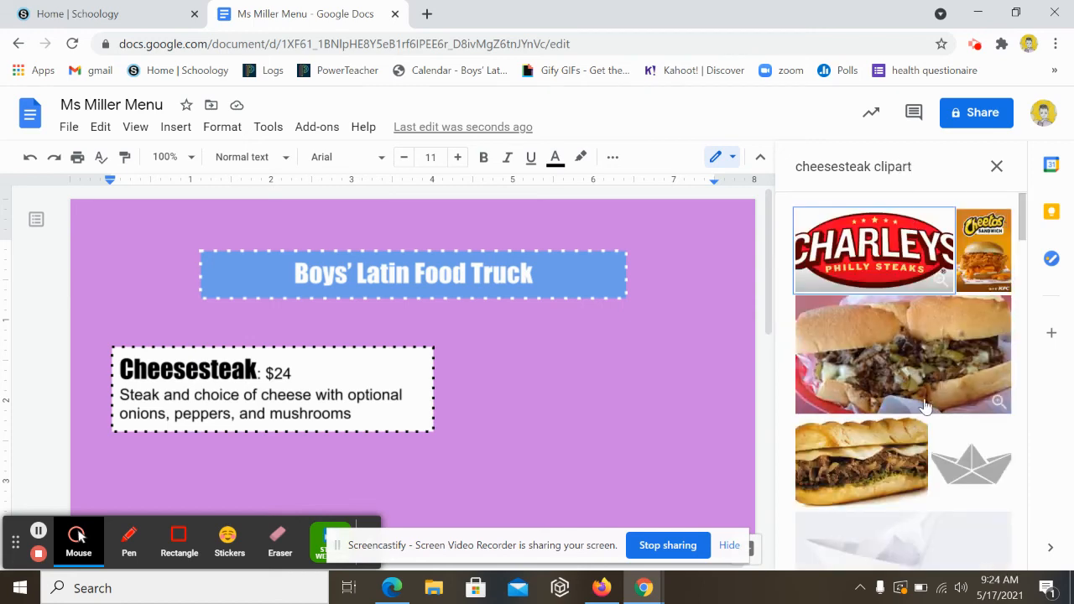
pyautogui.scroll(-8, 923, 369)
pyautogui.scroll(-4, 924, 407)
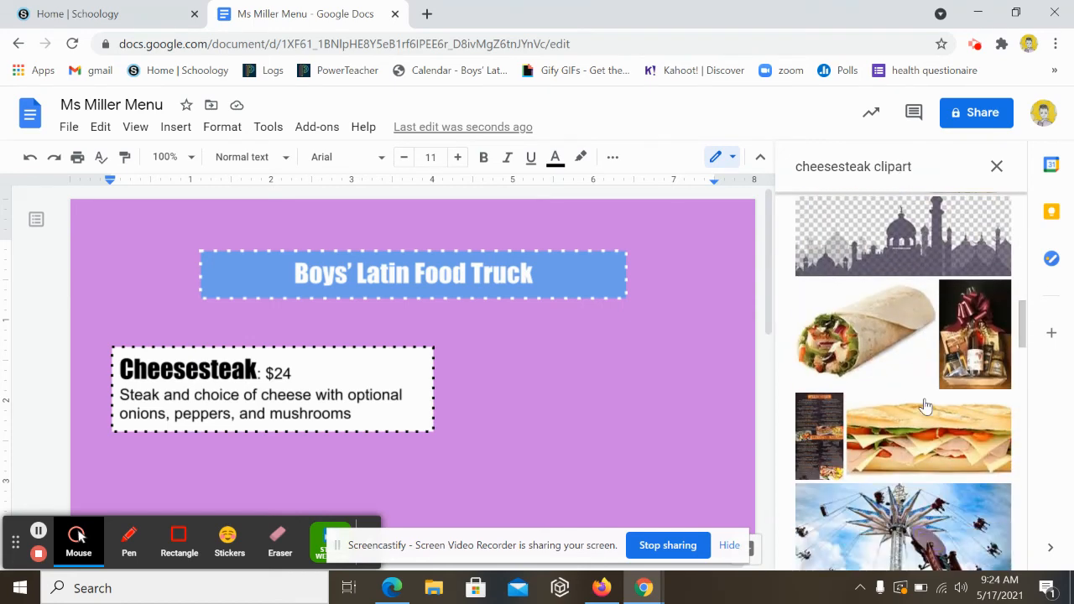
pyautogui.scroll(12, 924, 407)
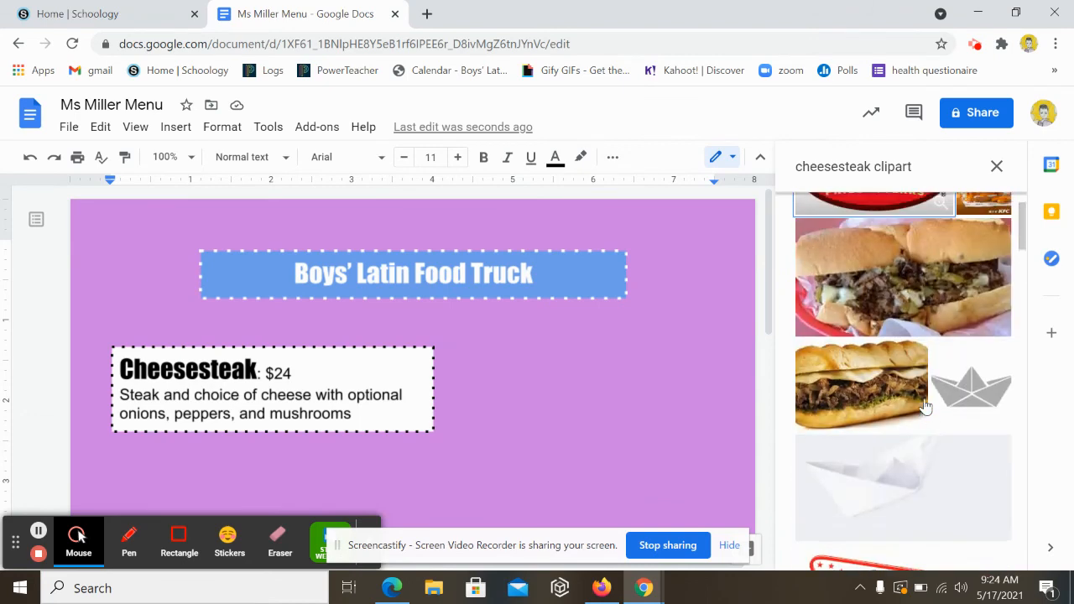
# Step: Search the web images for "cheesesteak" again and insert the photo of the whole open sandwich with melted yellow cheese
pyautogui.click(951, 166)
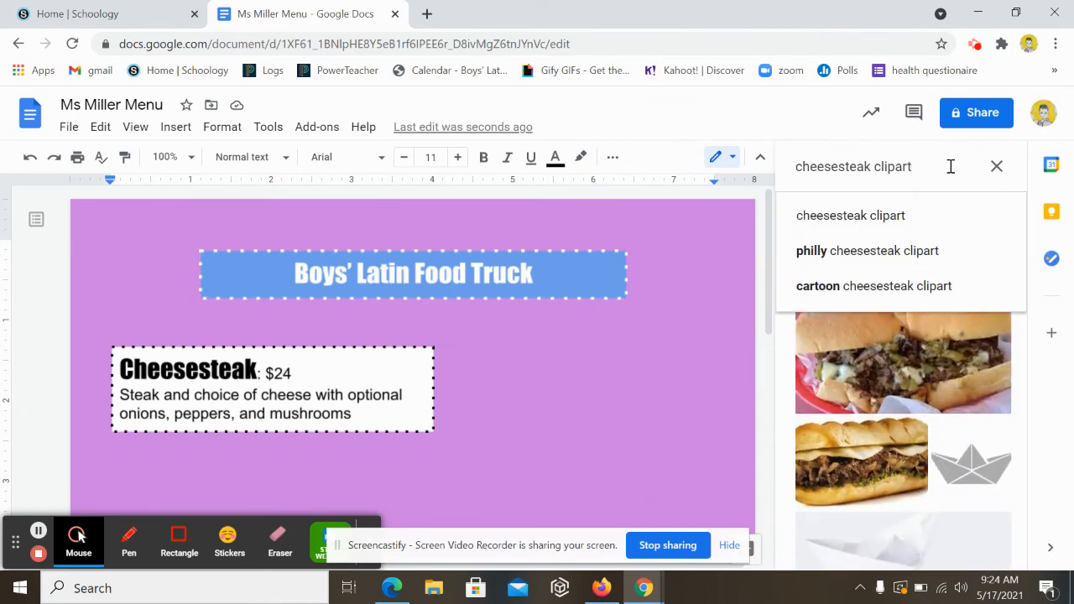
pyautogui.press('Return')
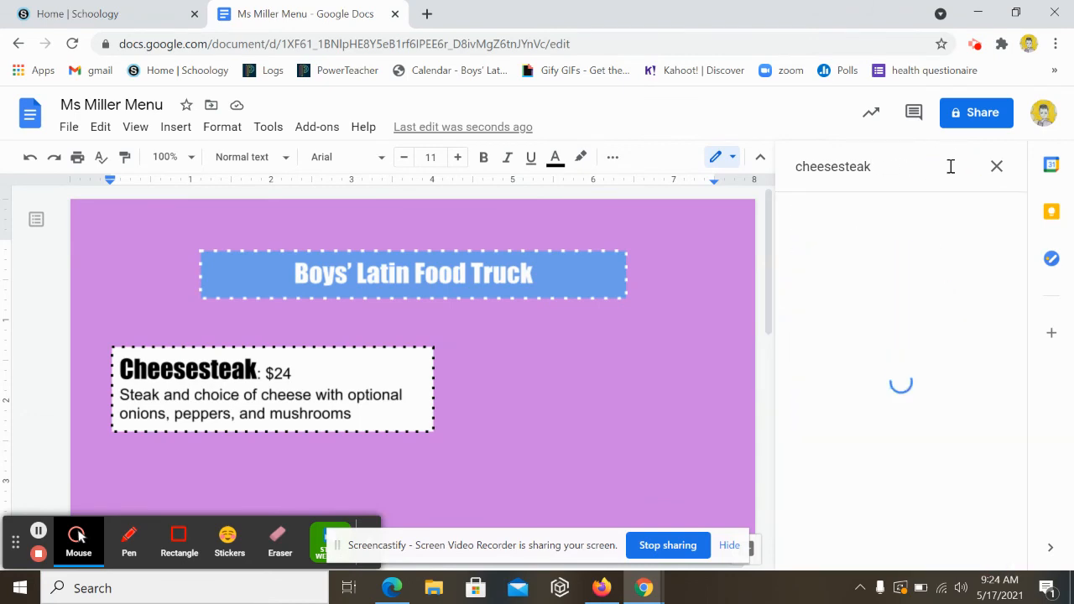
pyautogui.scroll(-2, 962, 242)
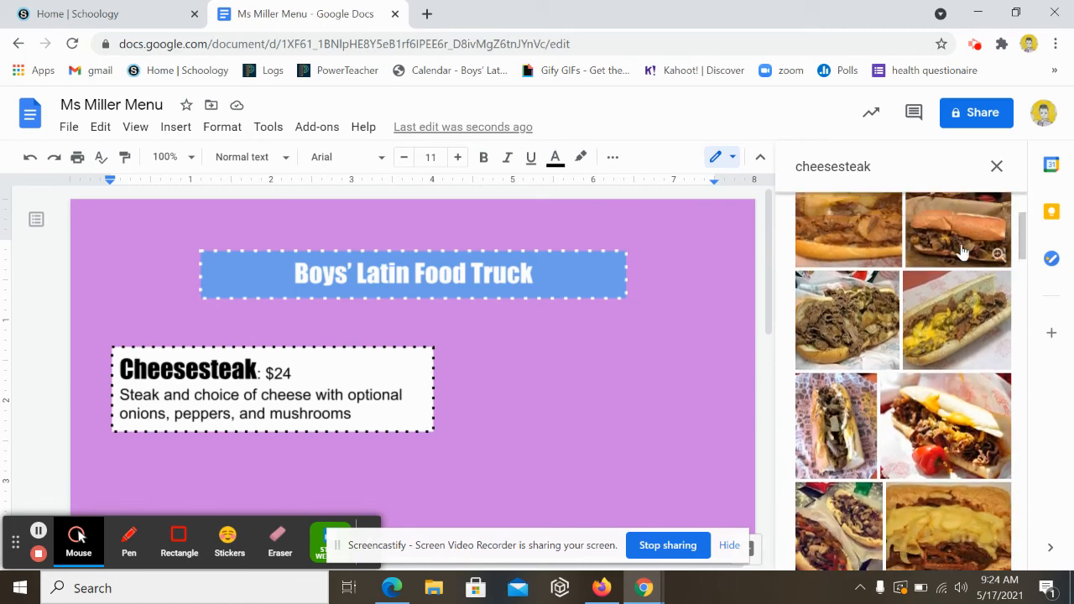
pyautogui.scroll(-3, 962, 251)
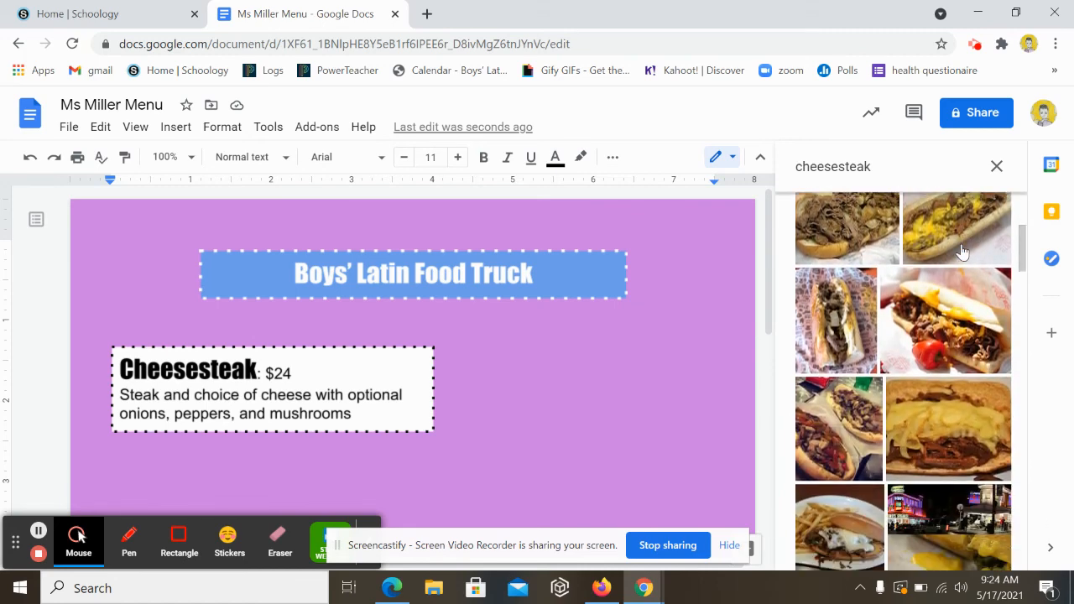
pyautogui.scroll(1, 962, 250)
pyautogui.scroll(1, 962, 251)
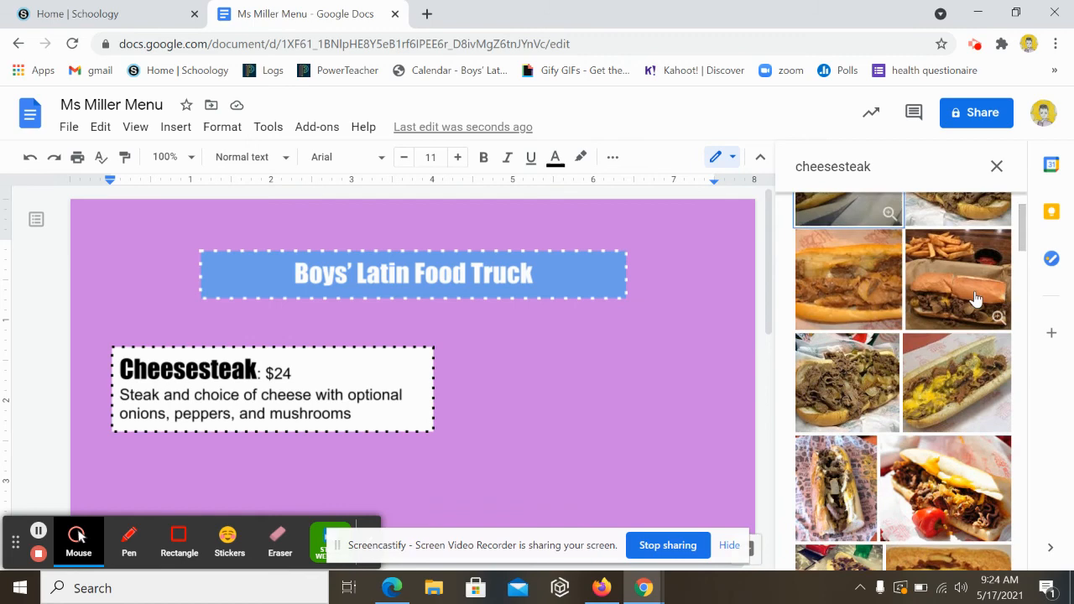
pyautogui.click(980, 394)
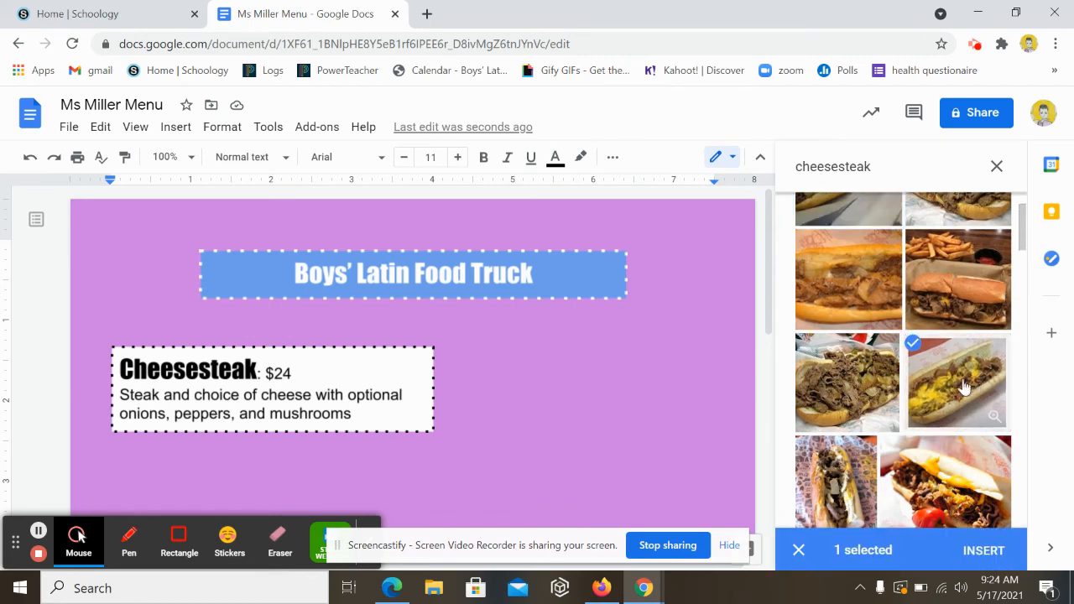
pyautogui.click(983, 550)
# Step: Set the inserted cheesesteak photo to break text and shrink it proportionally to about 1.75 inches wide
pyautogui.scroll(-1, 564, 397)
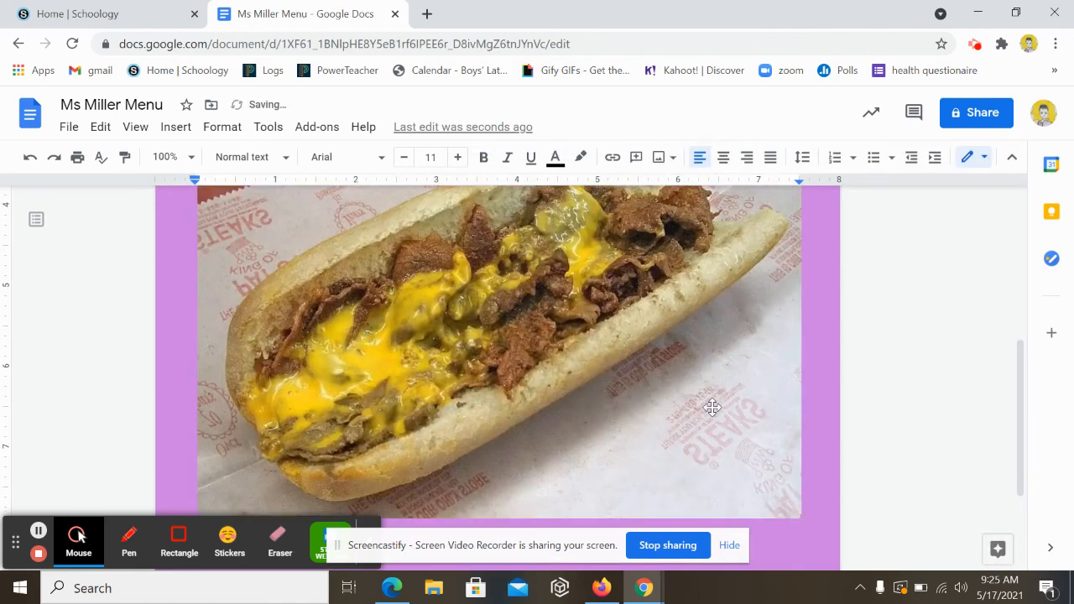
pyautogui.scroll(-1, 738, 445)
pyautogui.click(654, 386)
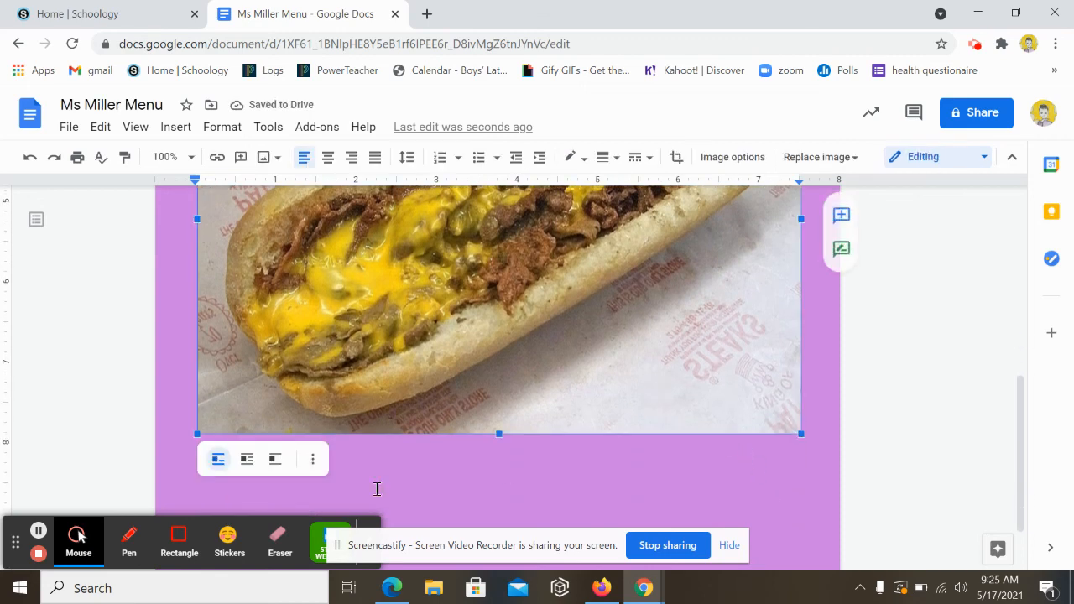
pyautogui.click(274, 464)
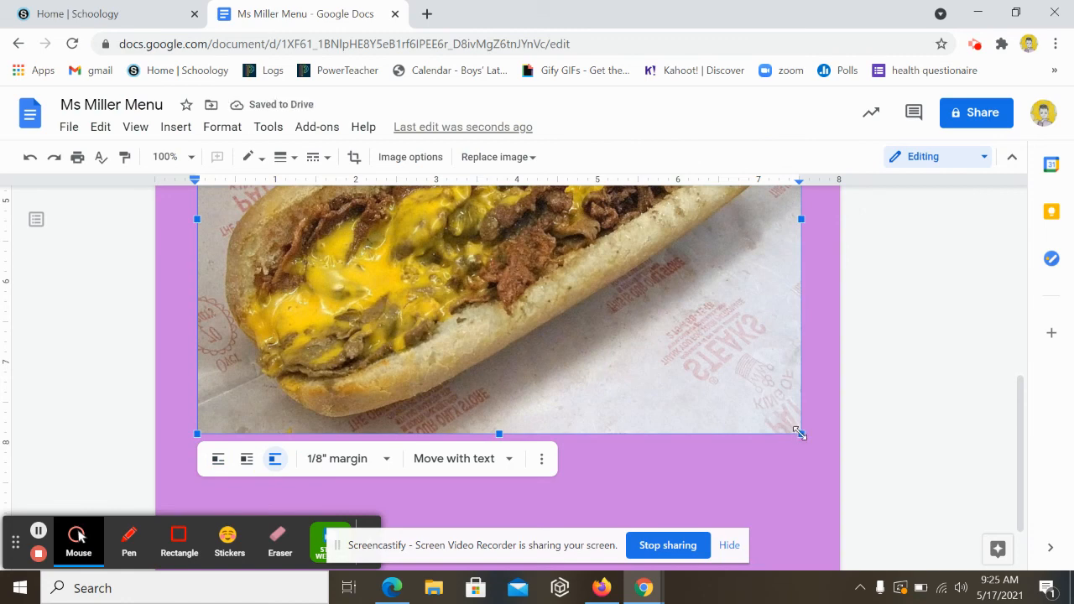
pyautogui.moveTo(799, 434); pyautogui.dragTo(475, 217)
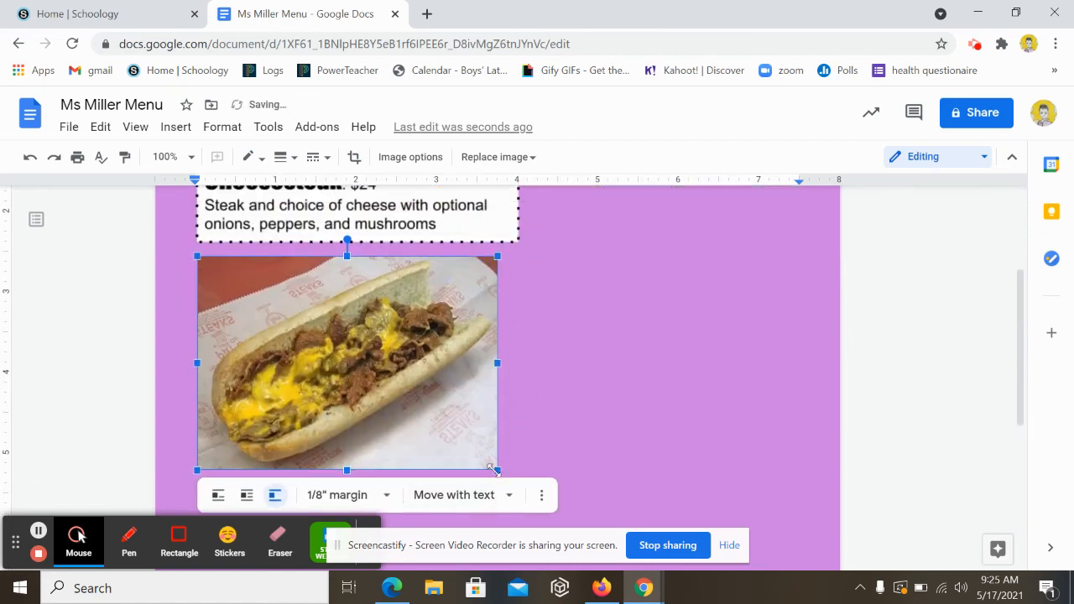
pyautogui.moveTo(495, 470); pyautogui.dragTo(338, 354)
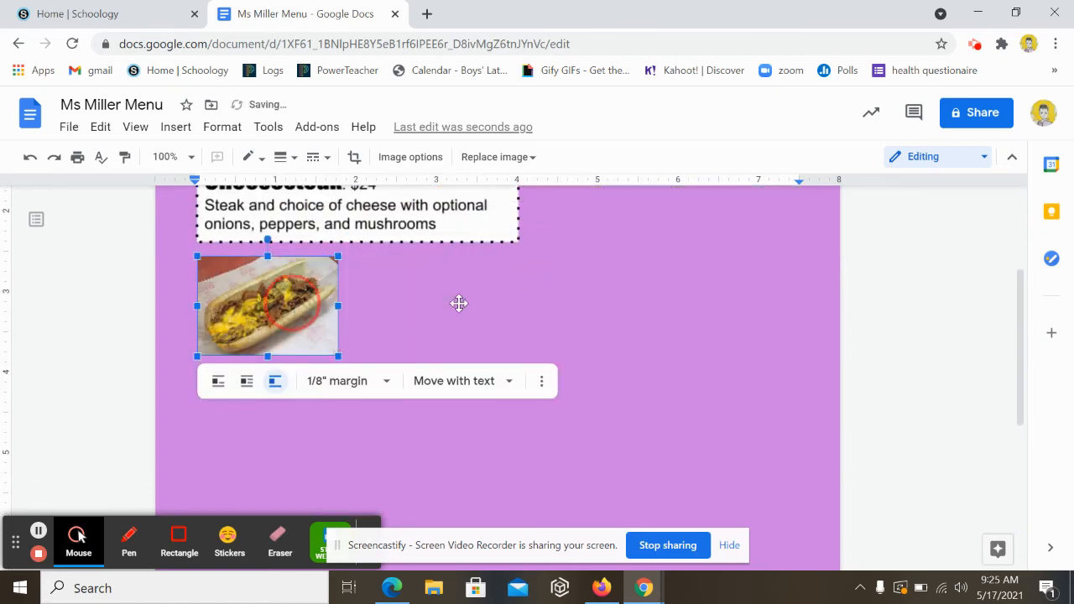
# Step: Move the cheesesteak photo up beside the Cheesesteak text box, to its right
pyautogui.moveTo(290, 302); pyautogui.dragTo(653, 358)
pyautogui.scroll(2, 719, 262)
pyautogui.click(808, 370)
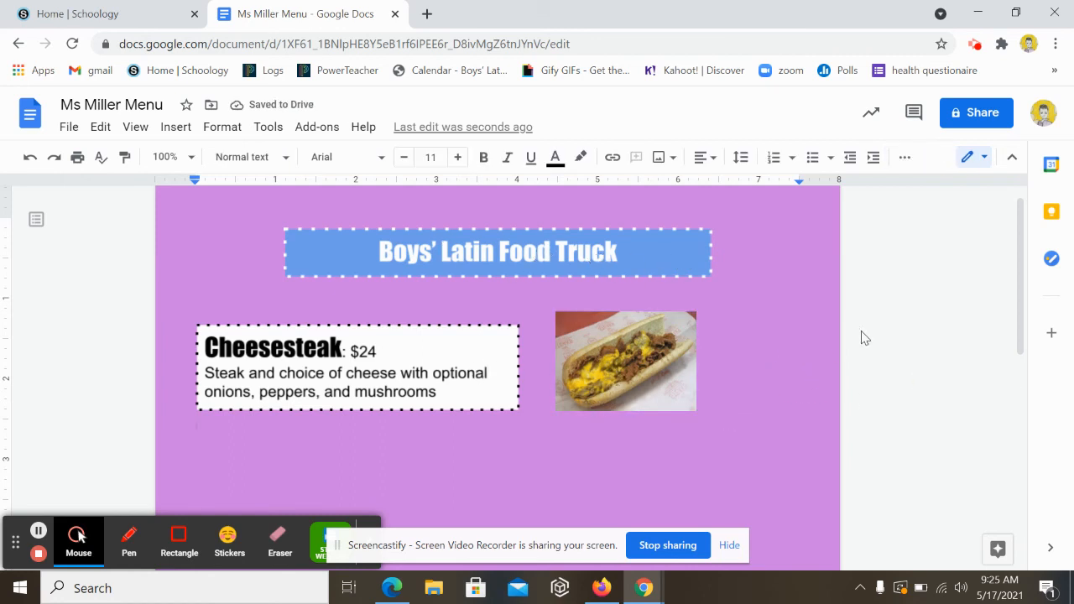
# Step: Shift the Cheesesteak text box to the right and place its photo close beside it, roughly centering the pair beneath the heading
pyautogui.scroll(-1, 943, 383)
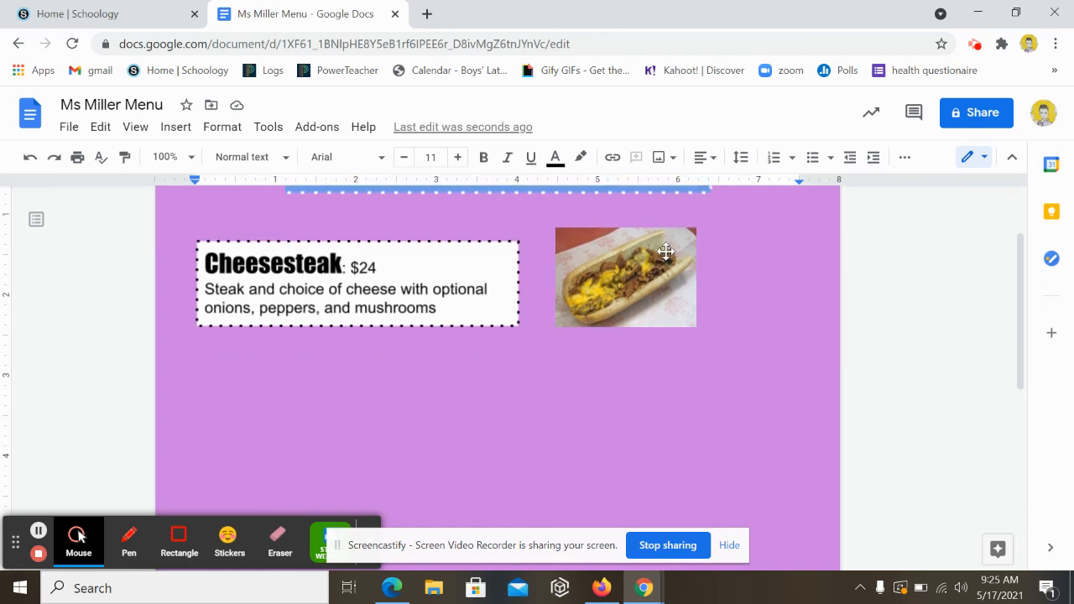
pyautogui.moveTo(665, 251); pyautogui.dragTo(763, 250)
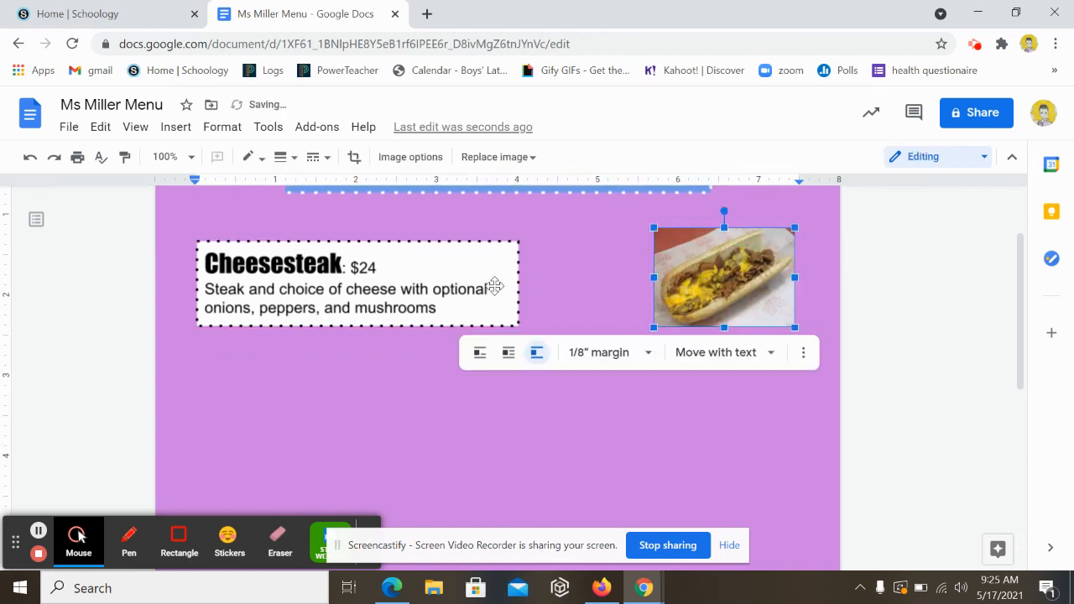
pyautogui.moveTo(494, 286); pyautogui.dragTo(567, 294)
pyautogui.moveTo(703, 286); pyautogui.dragTo(661, 282)
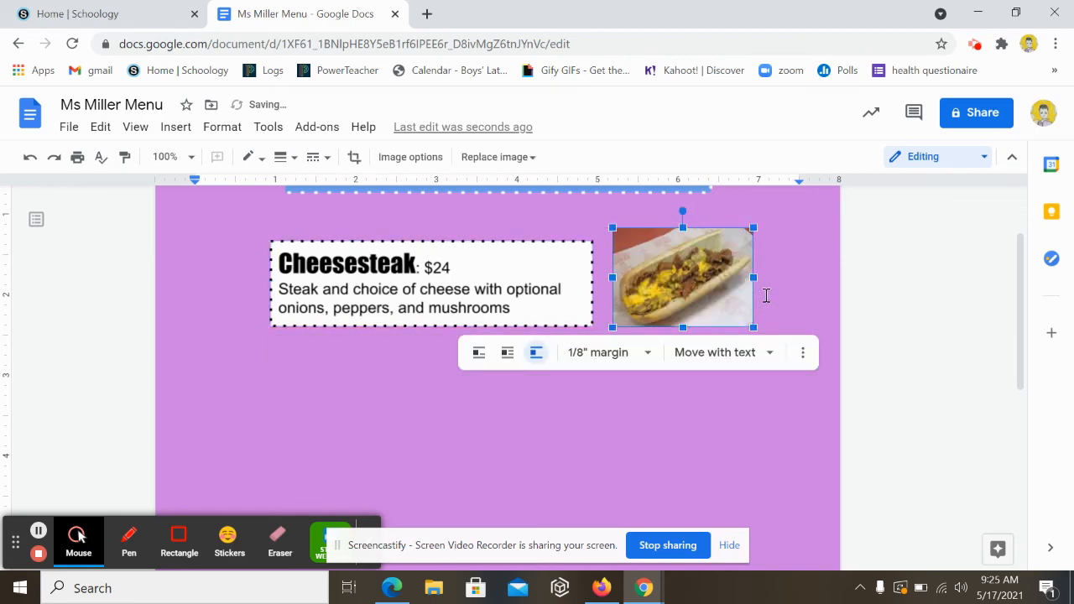
pyautogui.click(936, 318)
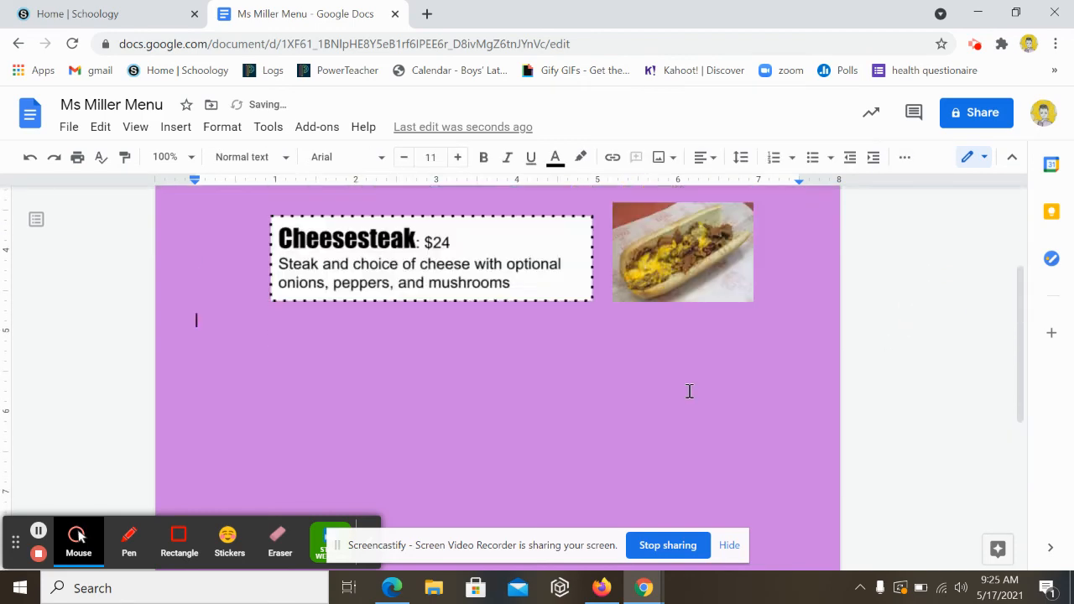
pyautogui.click(449, 370)
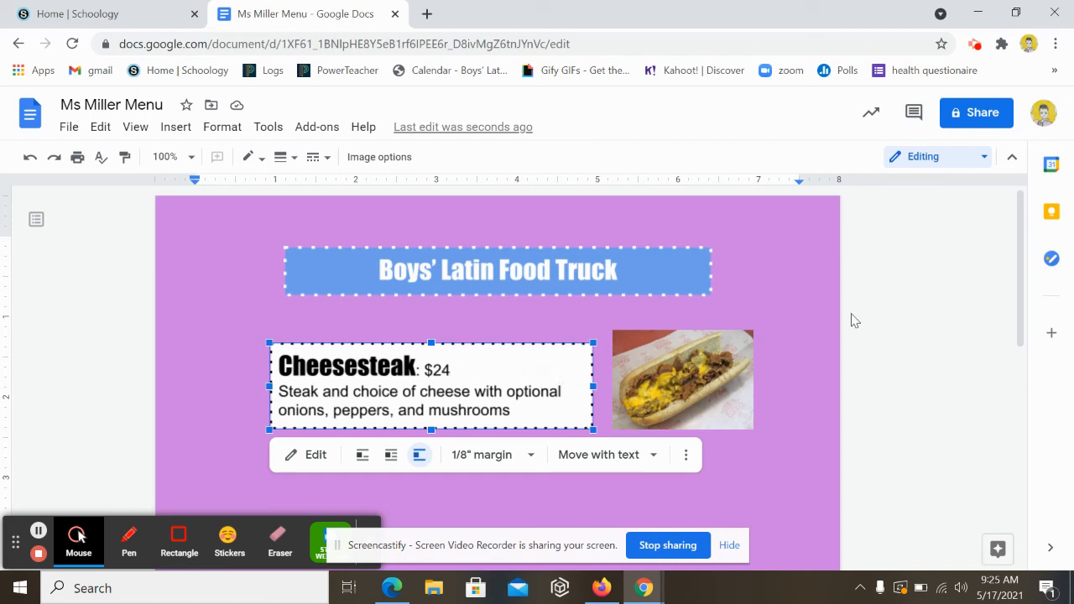
pyautogui.click(900, 291)
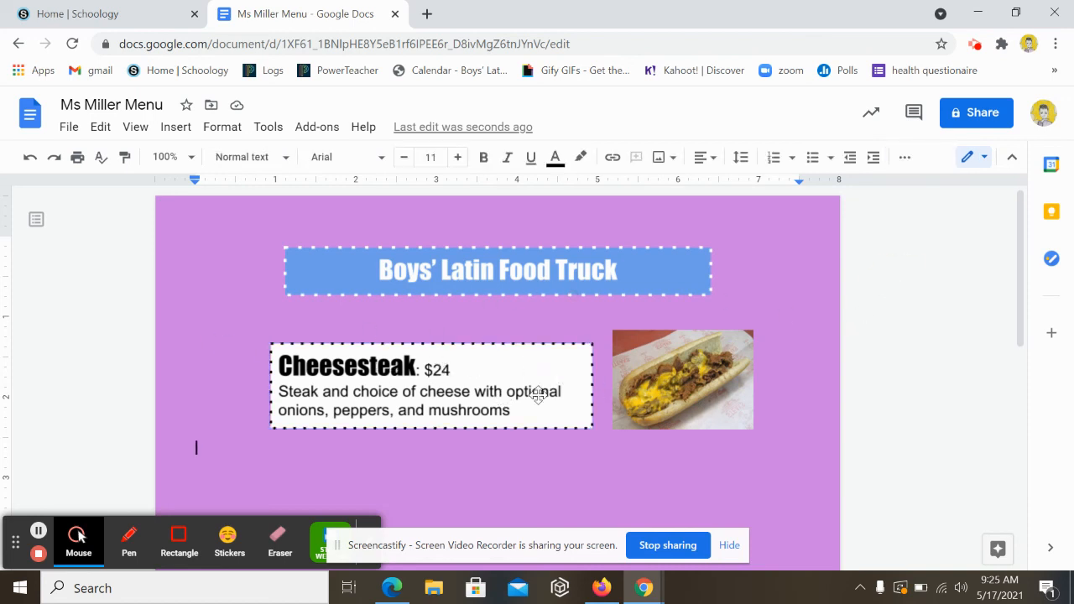